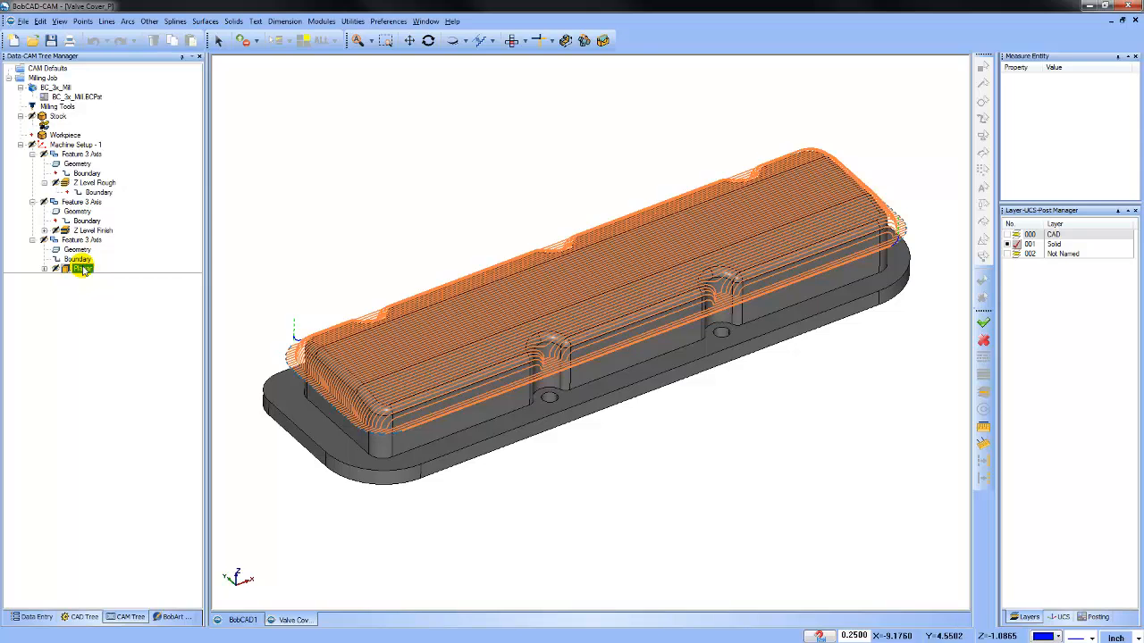
- Collapse the three Feature 3 Axis entries under Machine Setup - 1 and hide the displayed toolpath
click(98, 192)
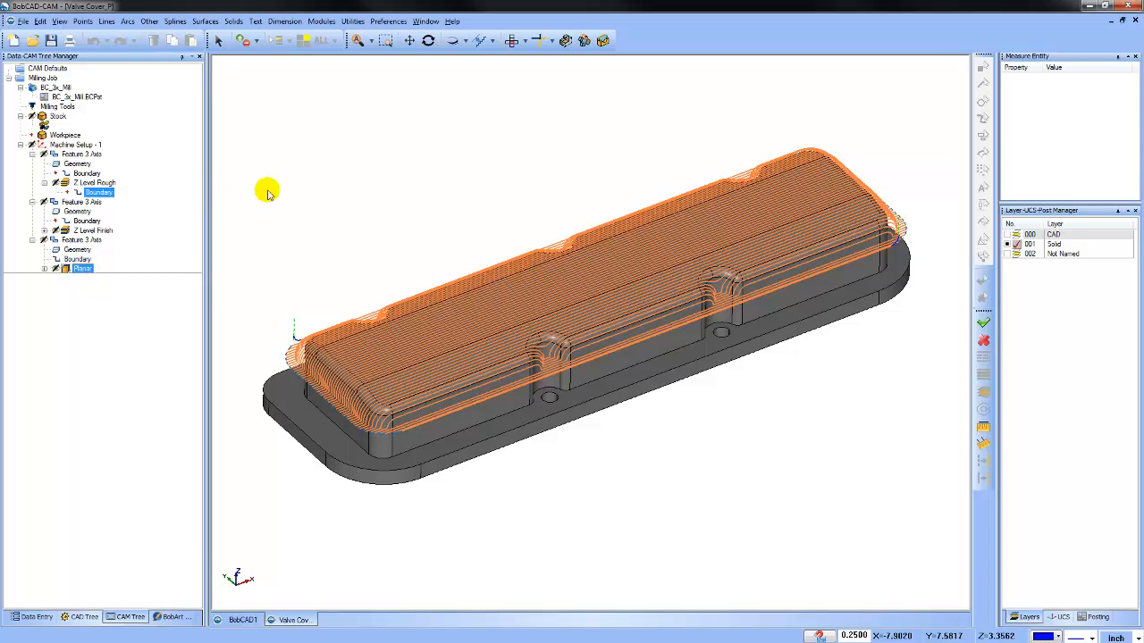
click(32, 155)
click(32, 165)
click(32, 174)
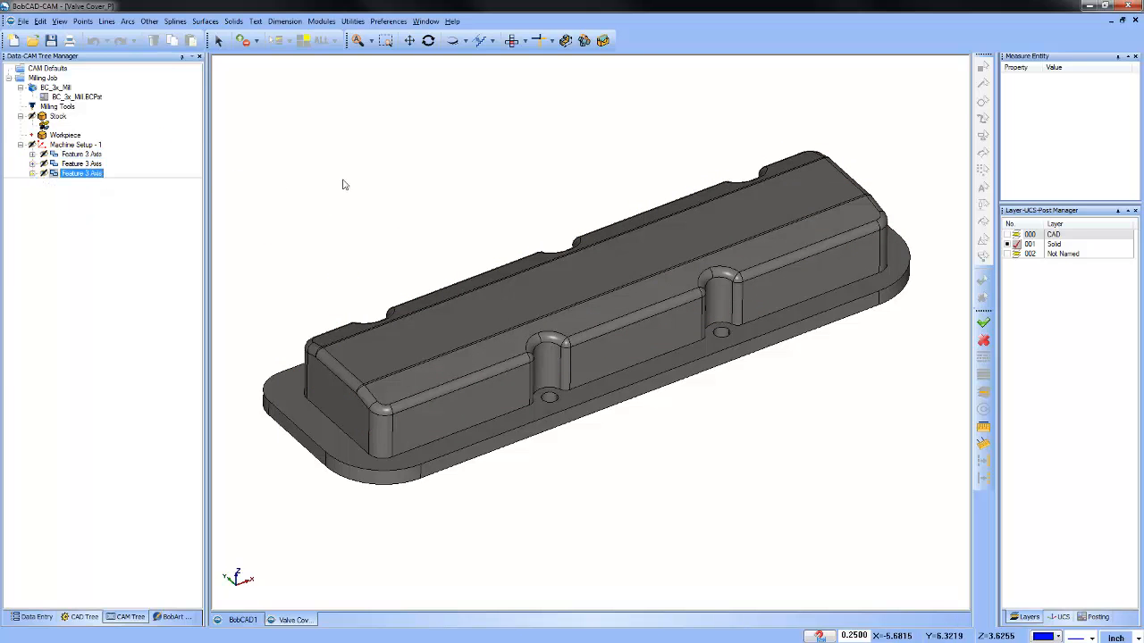
click(398, 183)
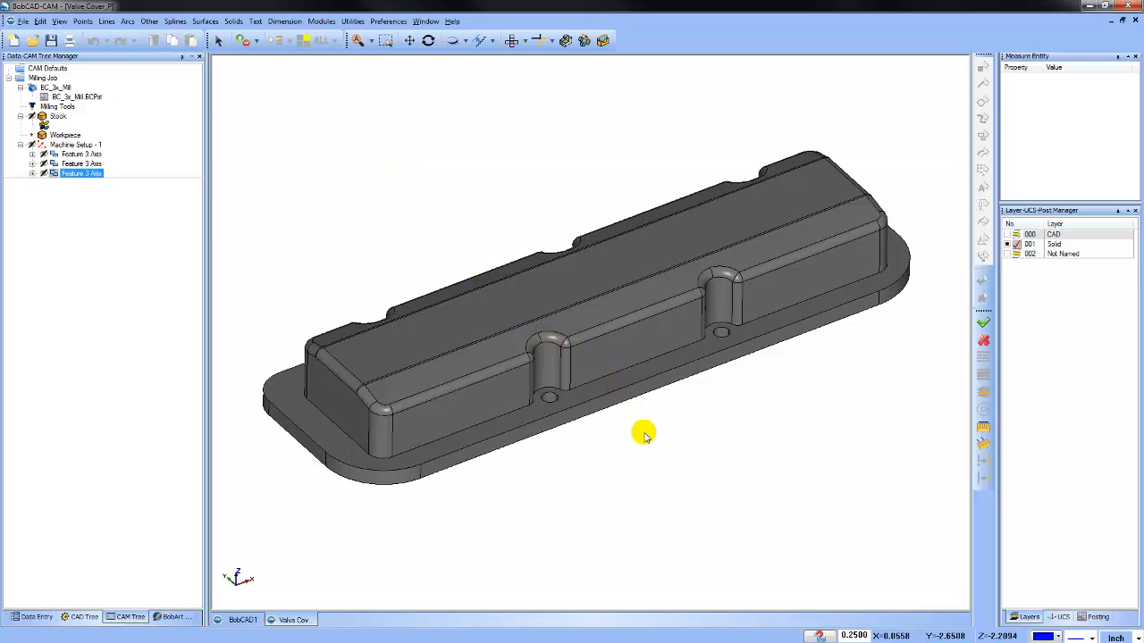
- Preview the valve cover model in wireframe and transparent display modes, and return it to plain opaque shading
key(w)
key(s)
key(w)
key(s)
key(w)
key(w)
key(w)
key(w)
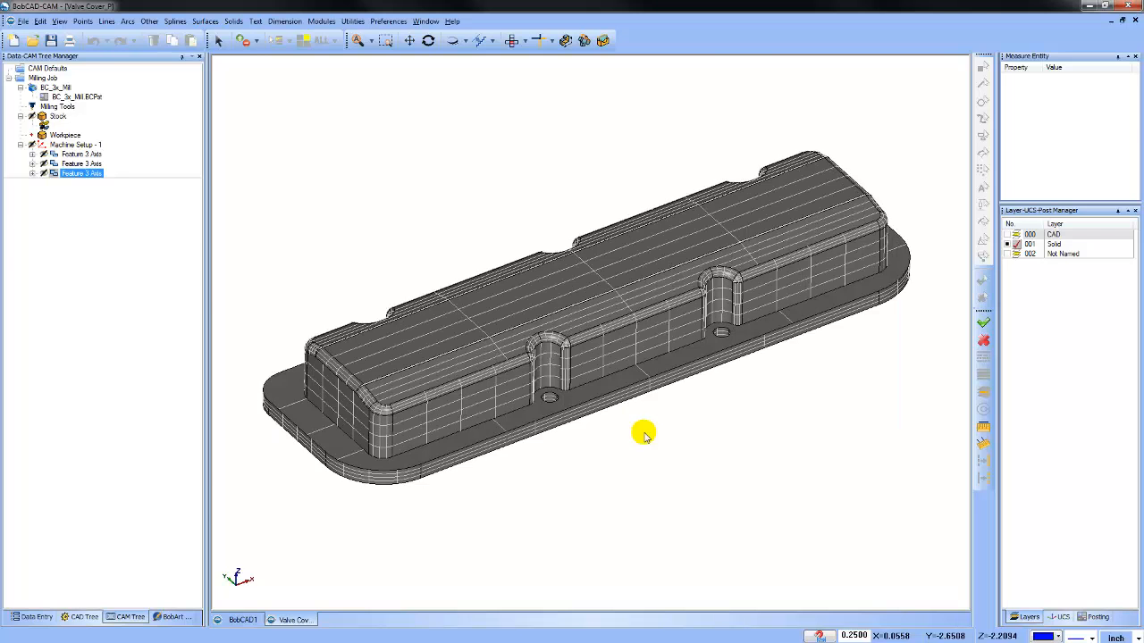
key(t)
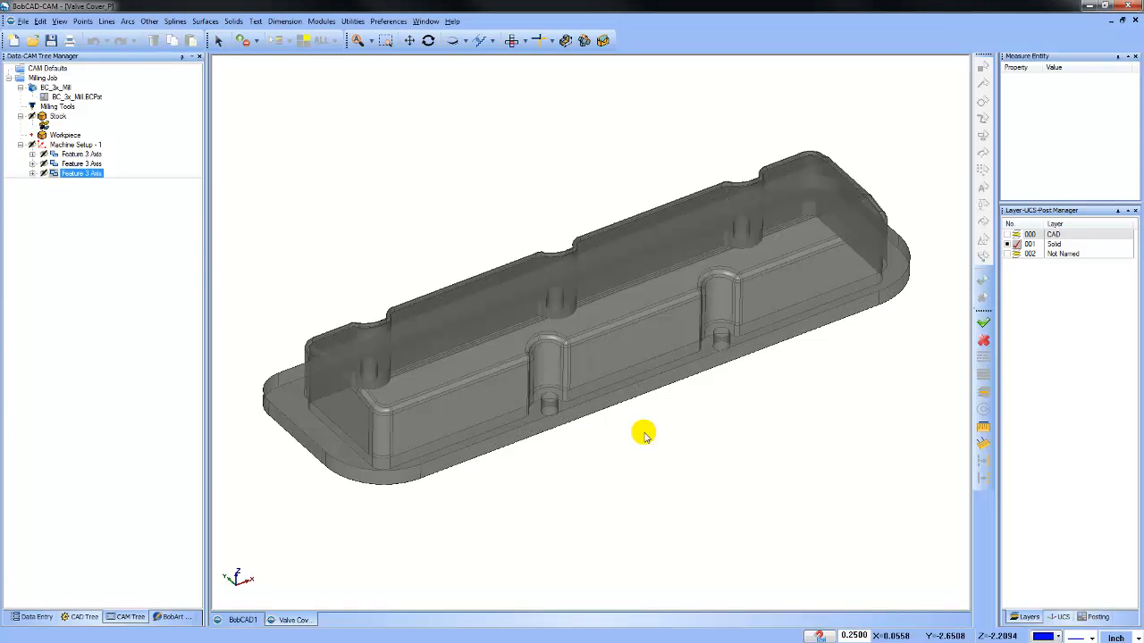
key(t)
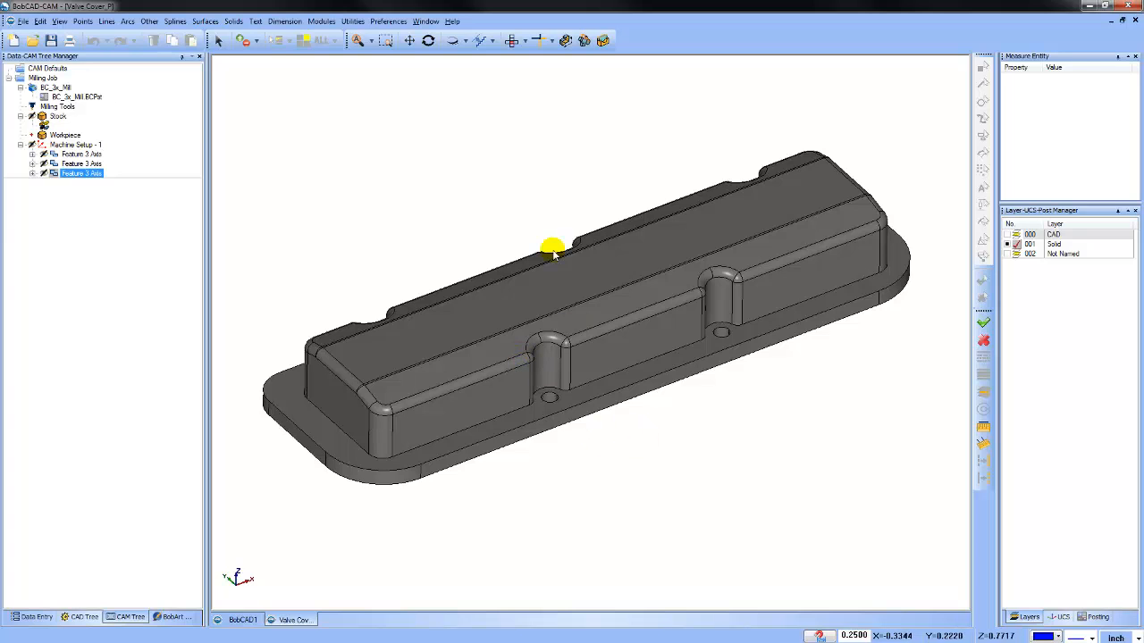
- Examine the list of commands available for custom shortcut keys and close the dialog without changes
click(389, 21)
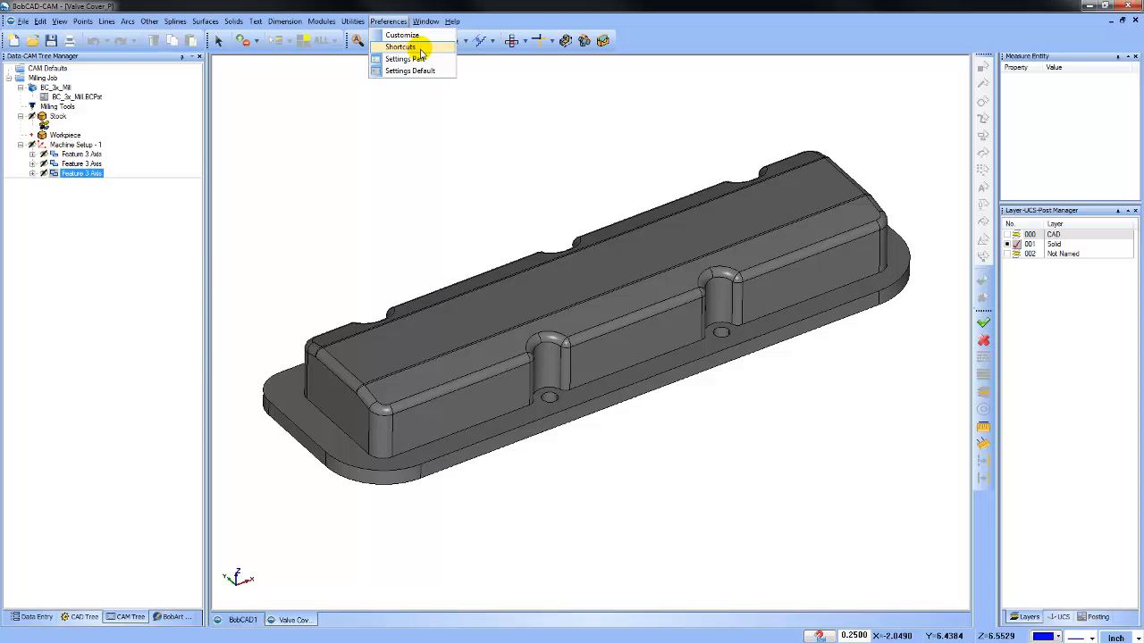
click(419, 49)
drag(590, 242, 548, 190)
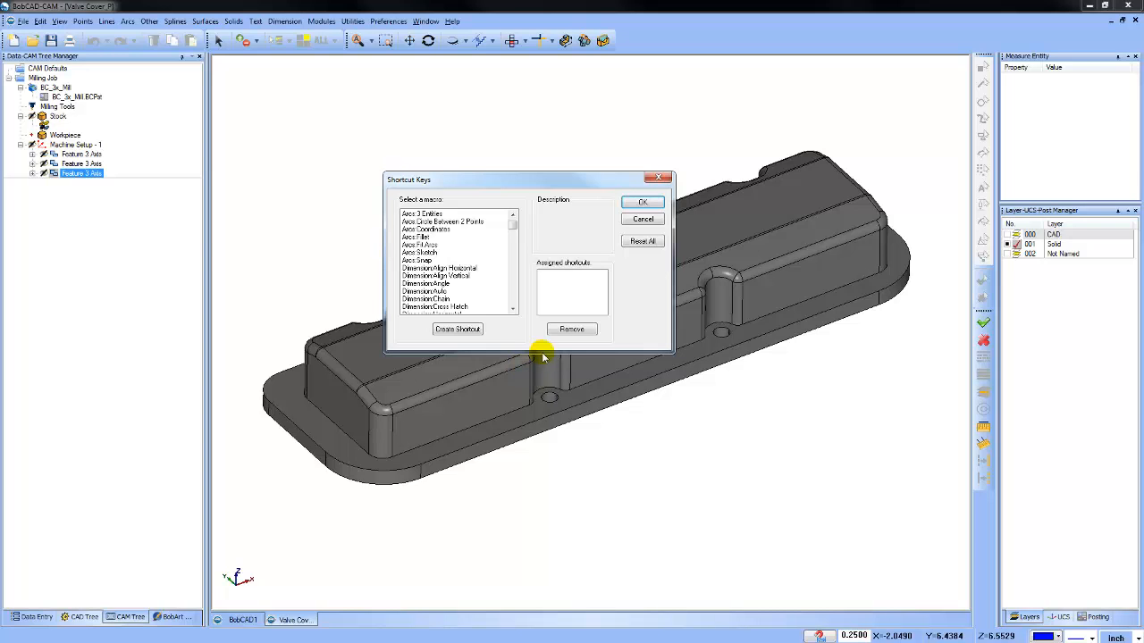
click(662, 180)
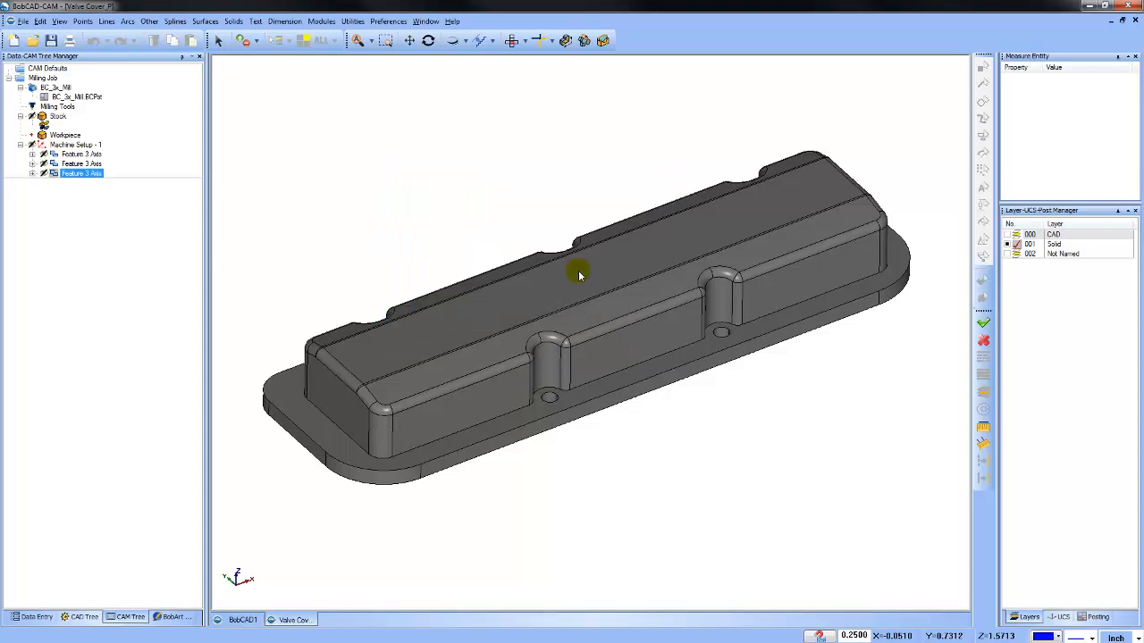
- Backplot the Planar toolpath of the third Feature 3 Axis, advance the progress past the midpoint, and close the backplot
click(32, 173)
click(79, 202)
click(506, 461)
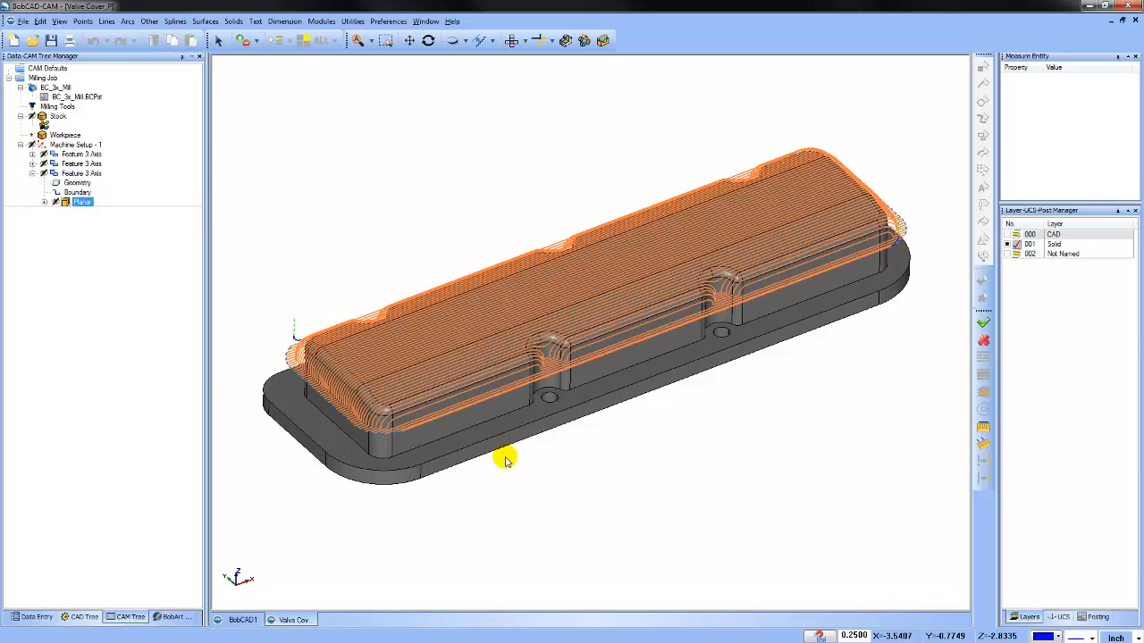
right_click(80, 201)
click(128, 220)
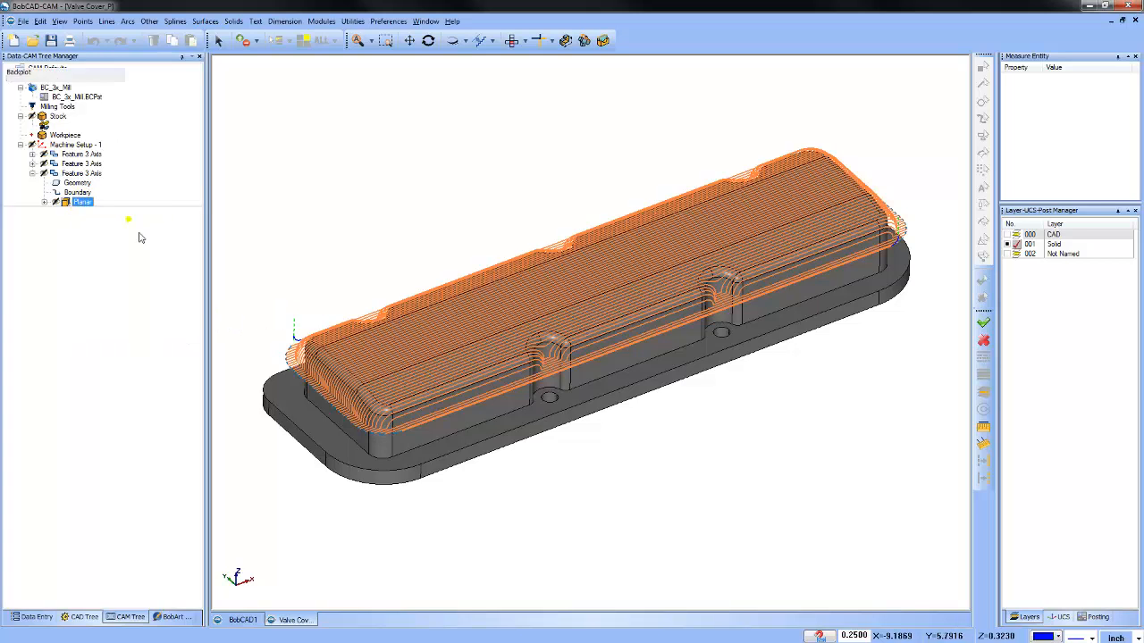
drag(17, 182, 122, 188)
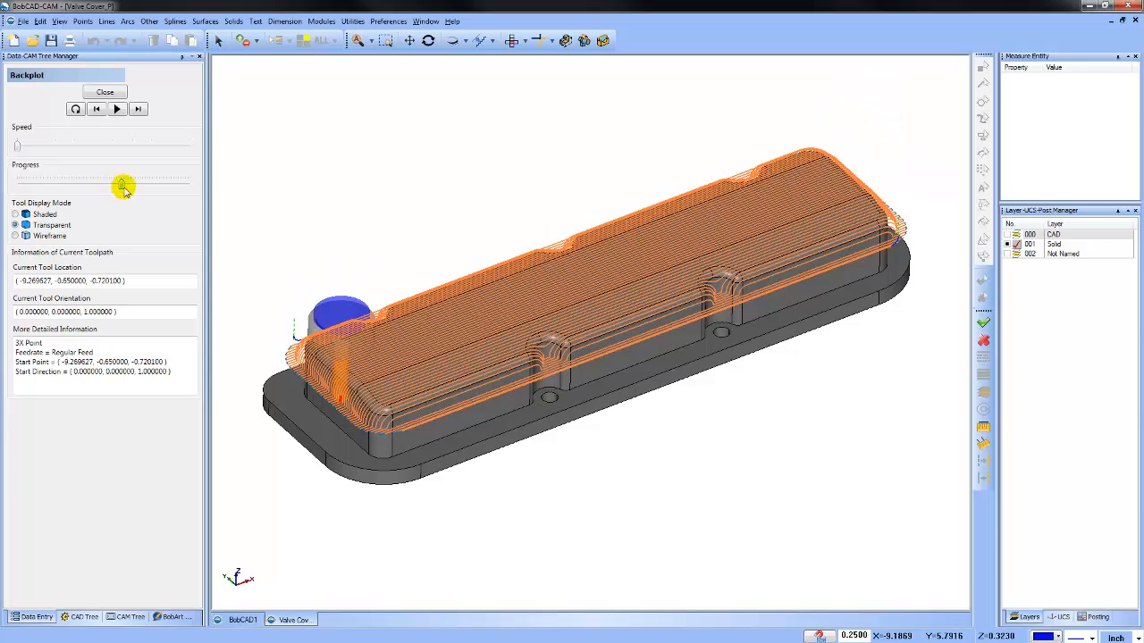
click(105, 92)
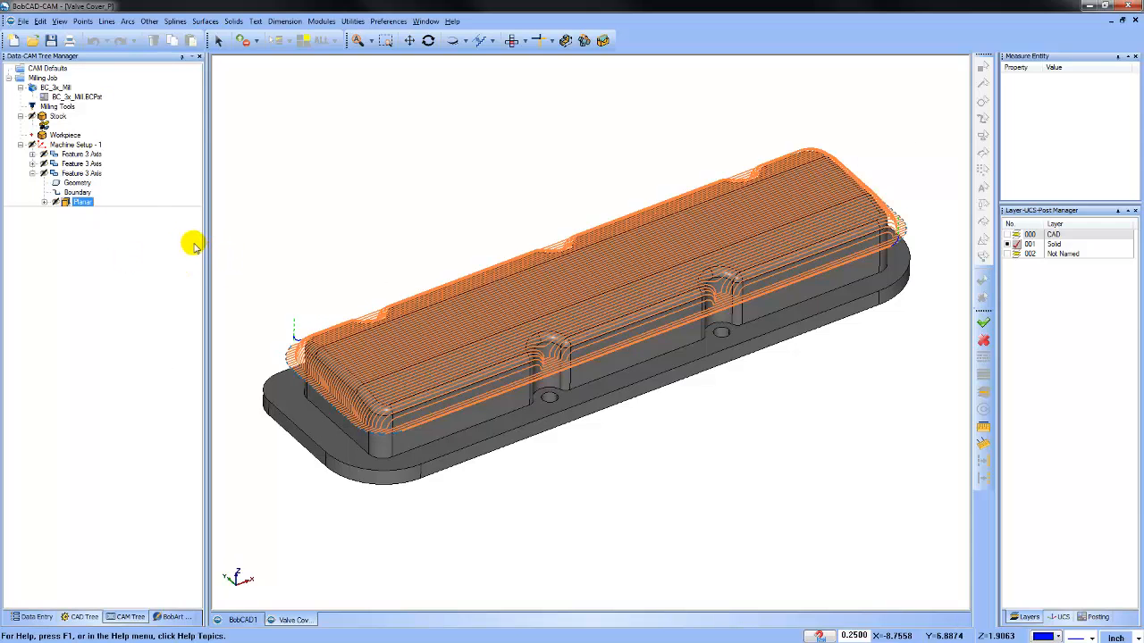
- Open the stock material library and add a material group named "hard"
right_click(55, 126)
click(49, 127)
right_click(49, 127)
click(76, 130)
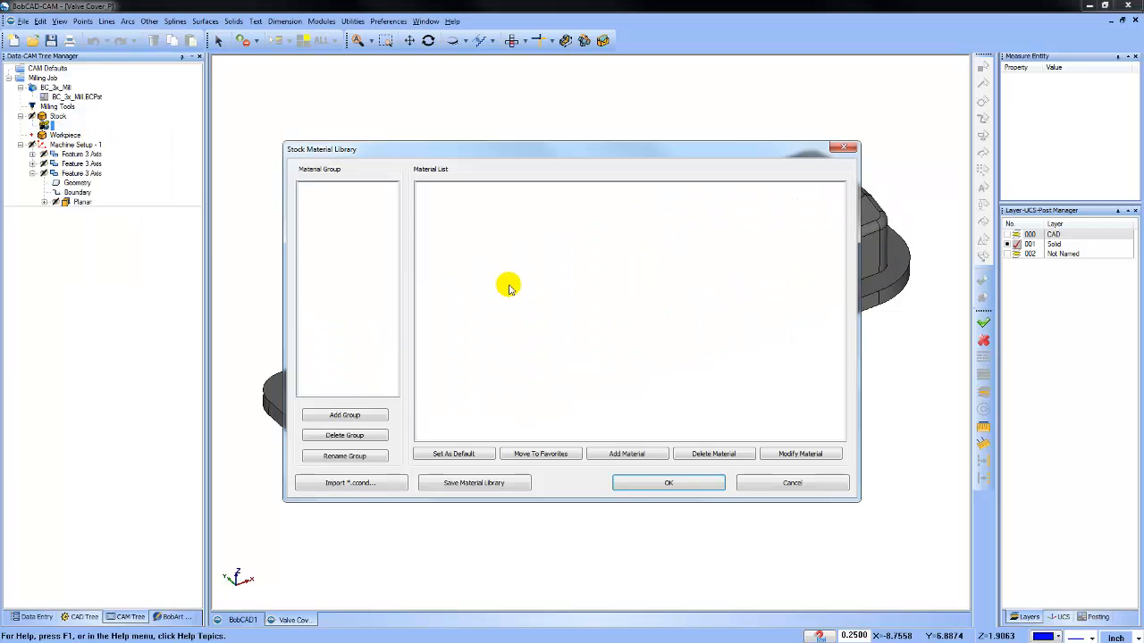
click(364, 418)
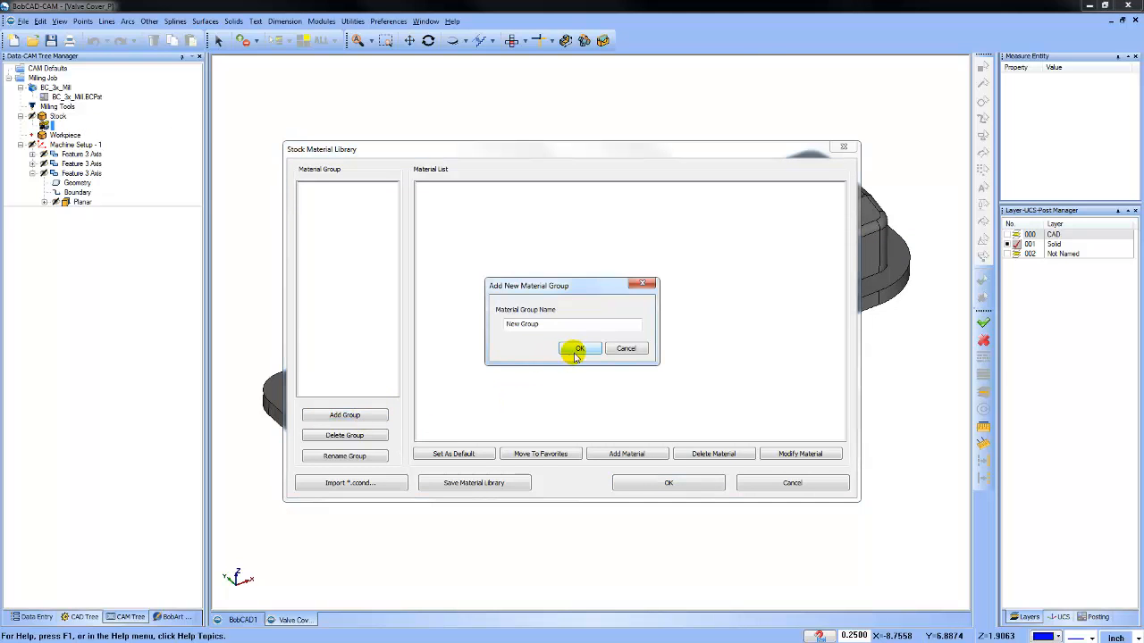
drag(546, 323, 435, 327)
text(hard)
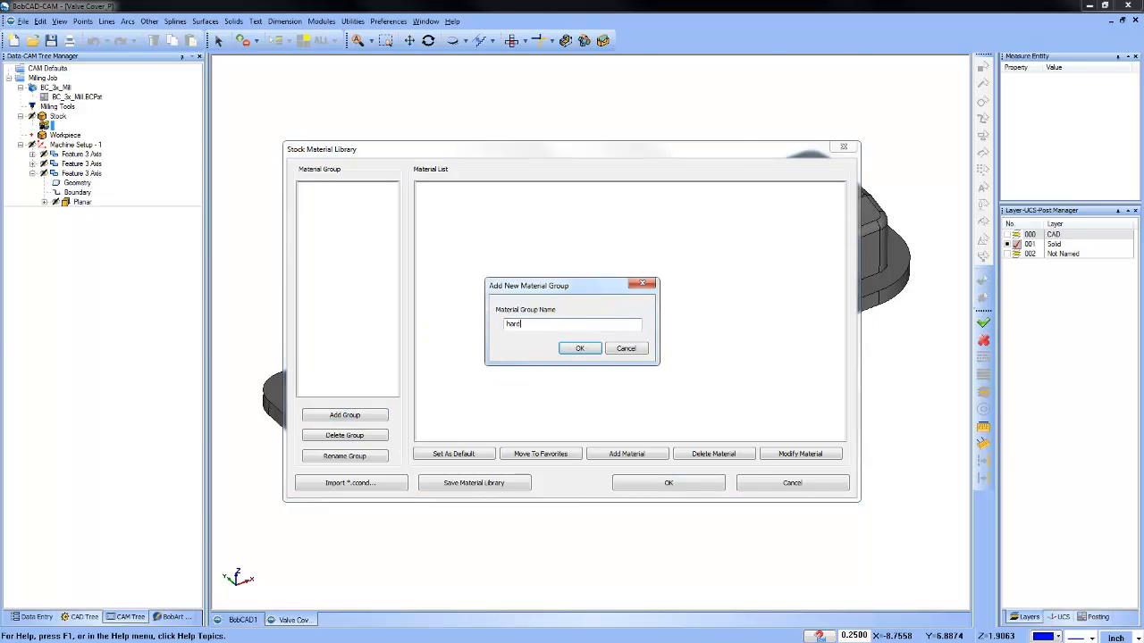
click(579, 348)
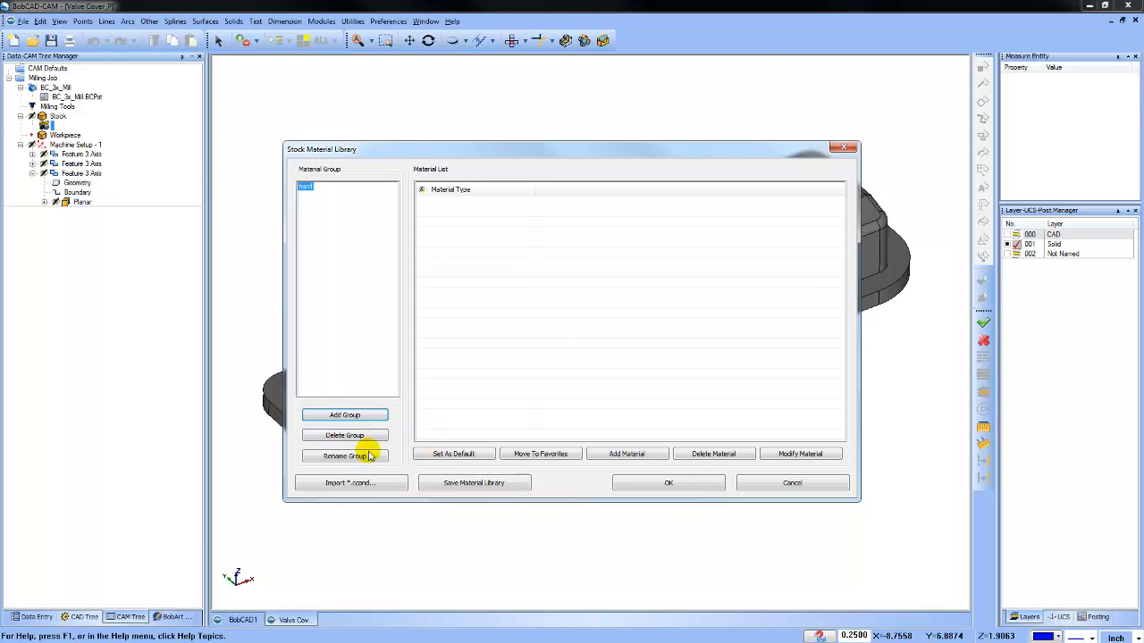
- Examine the feeds and speeds settings for a new material in the "hard" group, and cancel out of the material library
click(626, 454)
click(608, 431)
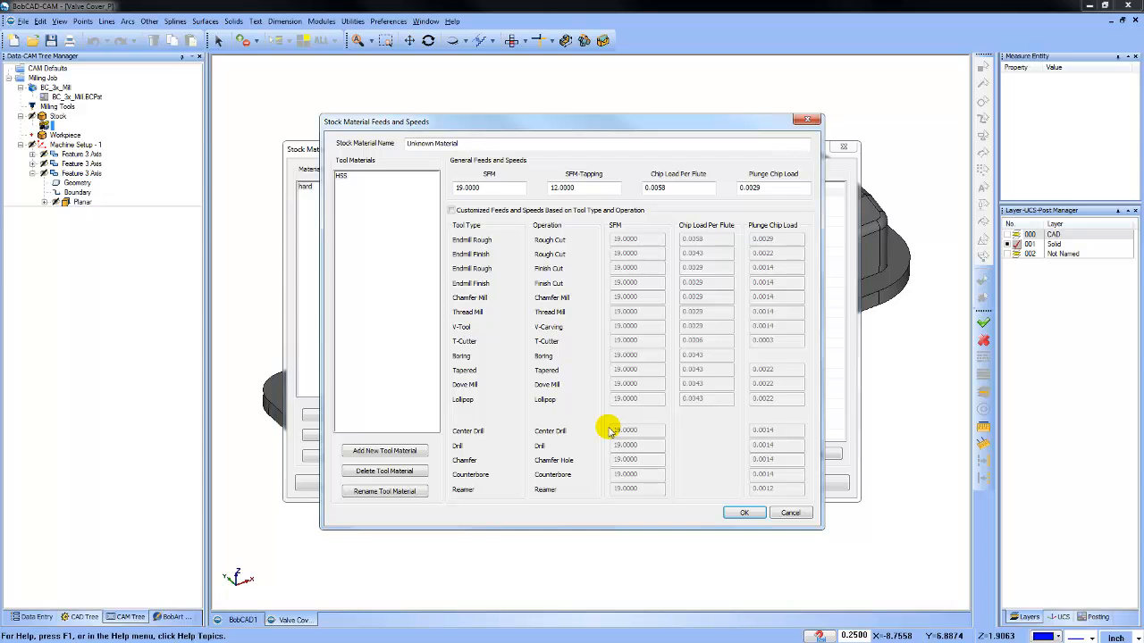
click(790, 512)
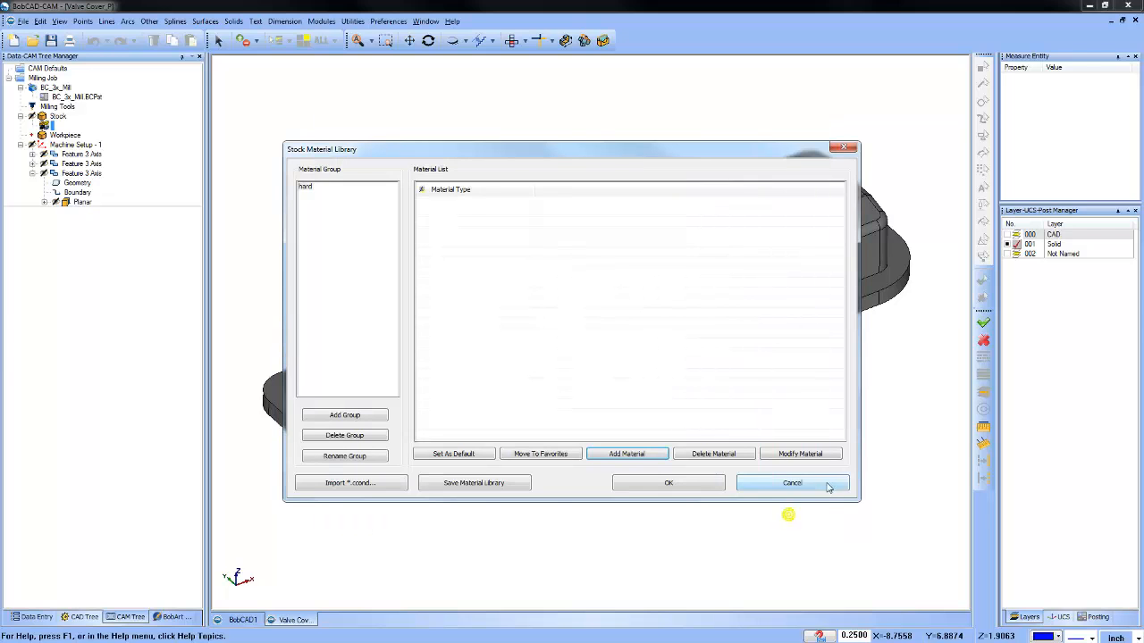
click(799, 485)
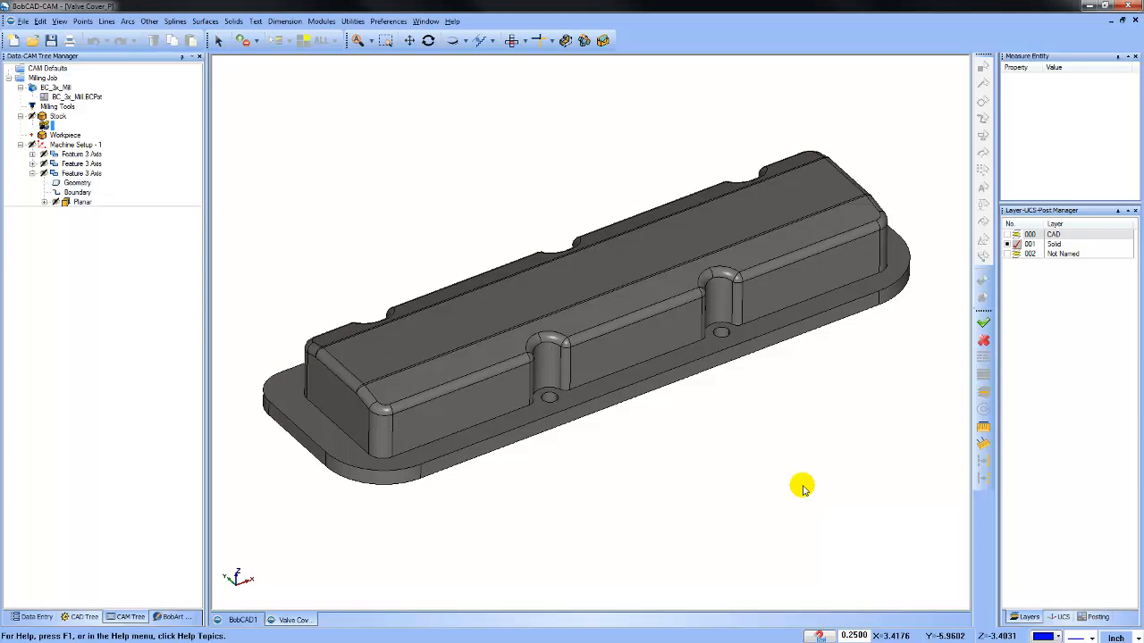
- Expand the first two Feature 3 Axis entries and view the first feature's geometry and Z Level Rough toolpath
click(82, 154)
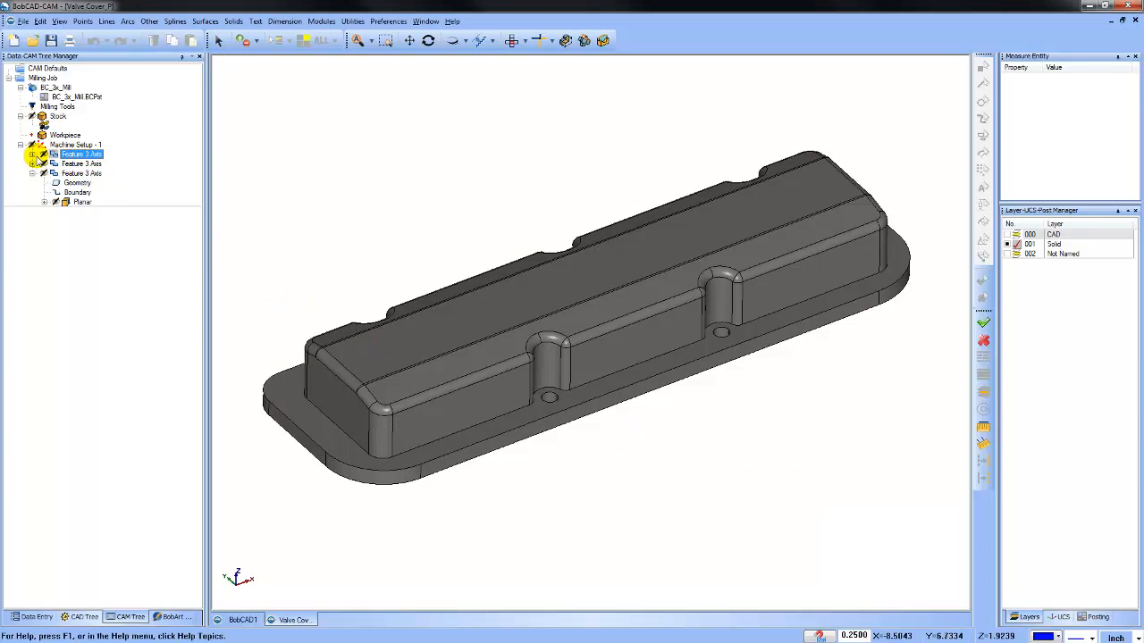
click(32, 155)
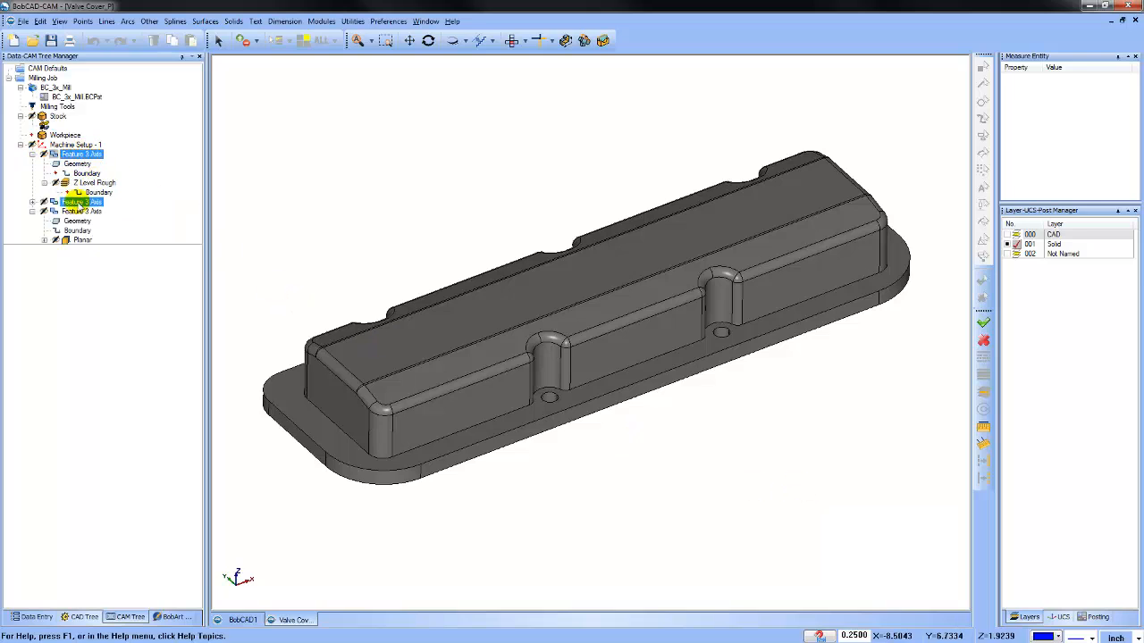
click(32, 202)
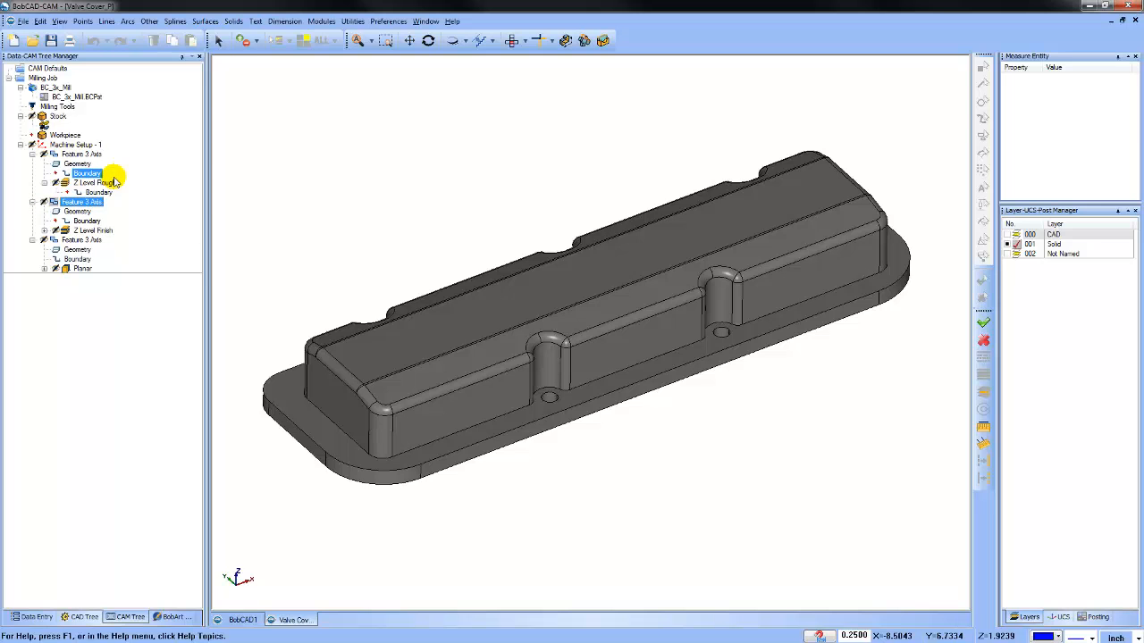
click(77, 164)
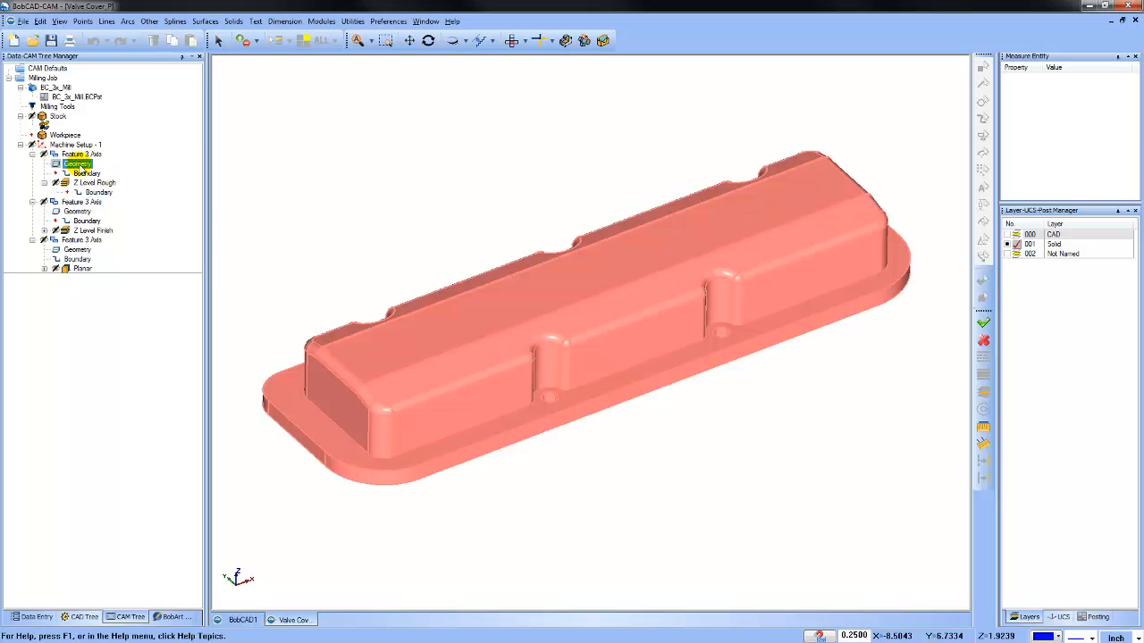
click(97, 183)
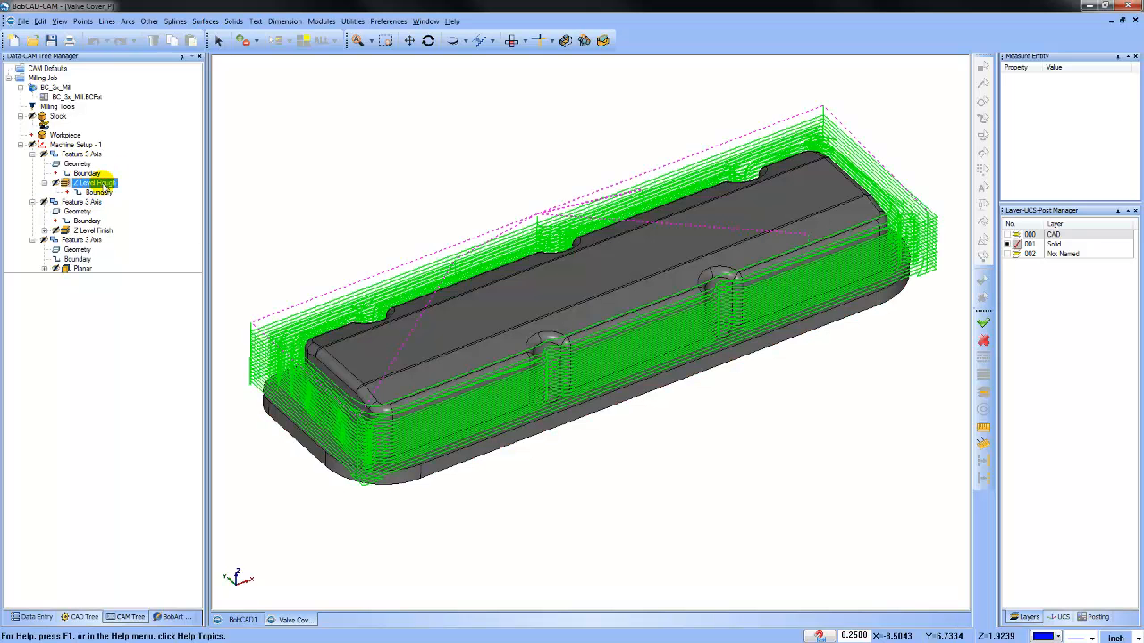
click(93, 155)
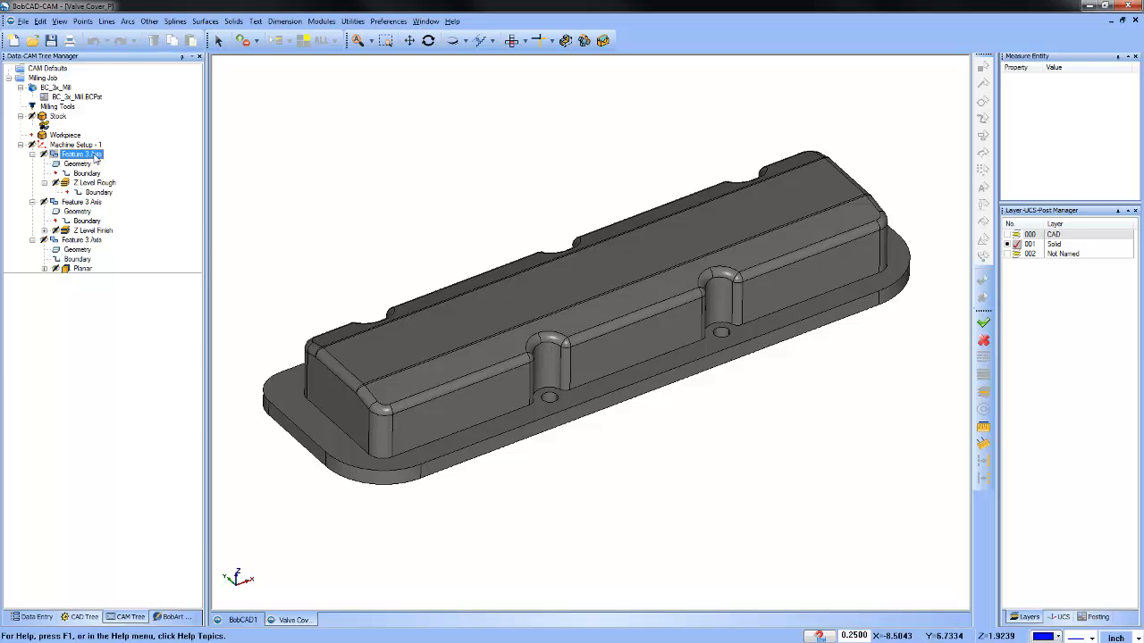
right_click(93, 155)
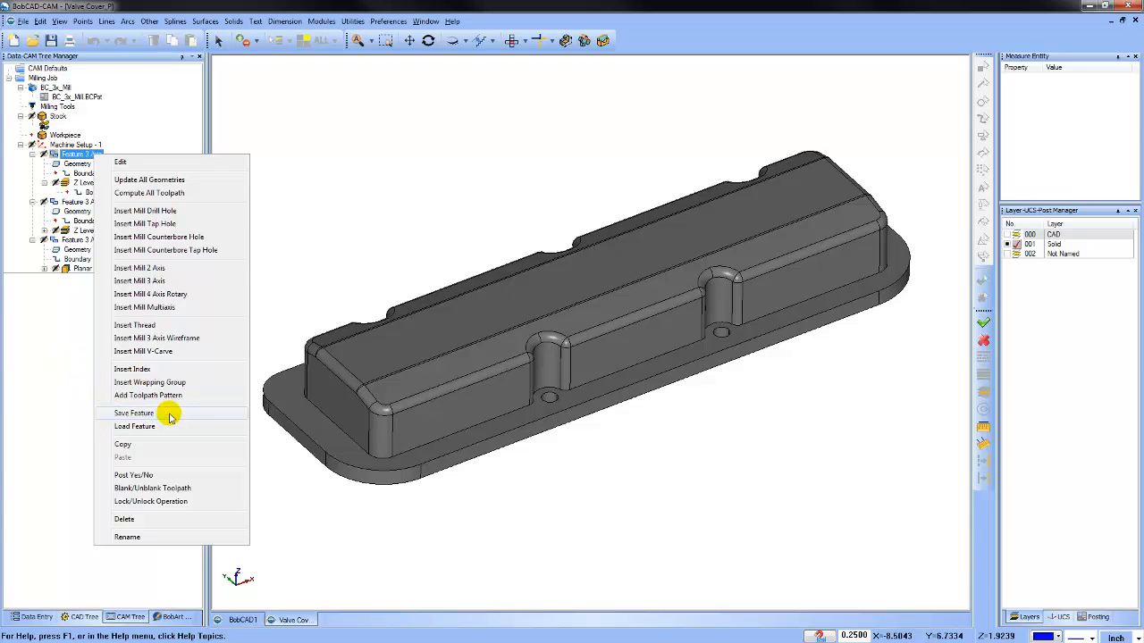
click(79, 362)
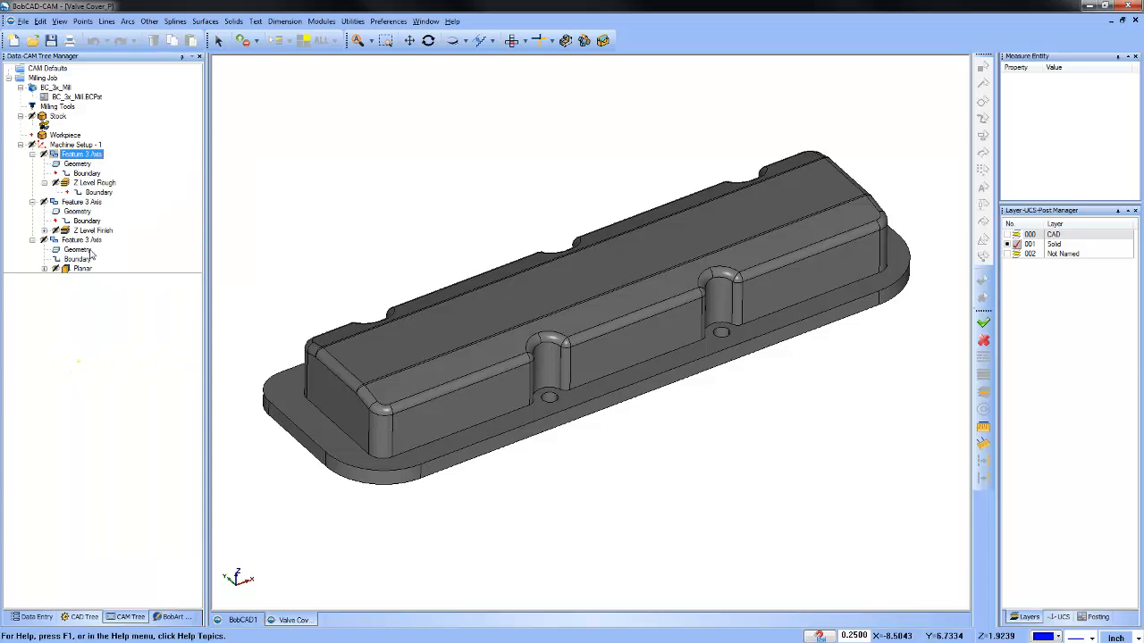
right_click(79, 154)
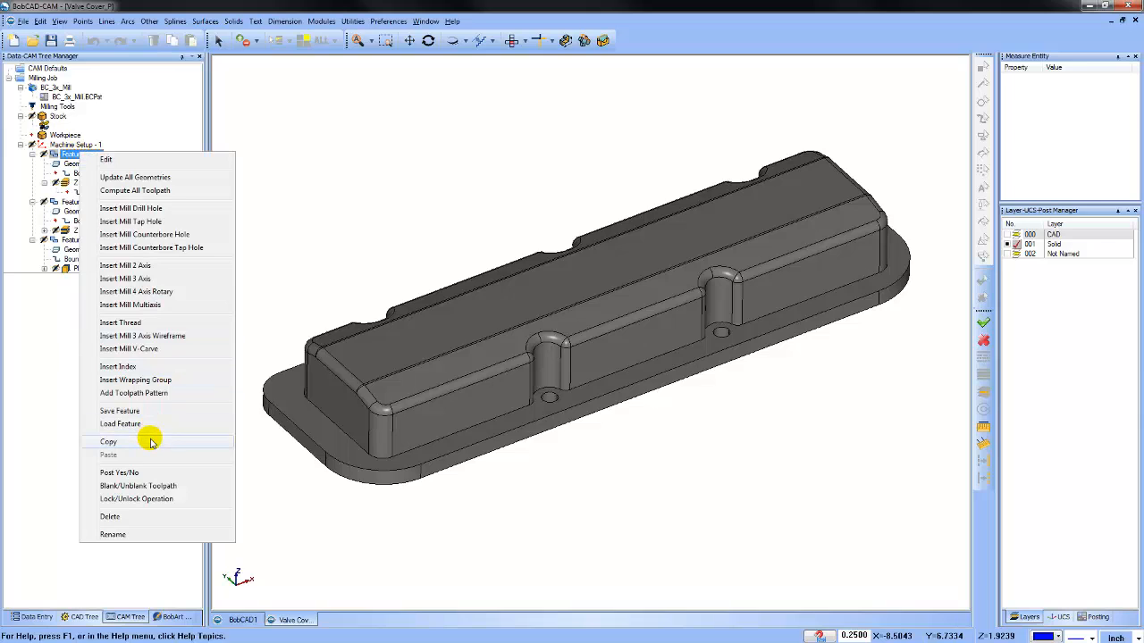
click(56, 394)
click(55, 392)
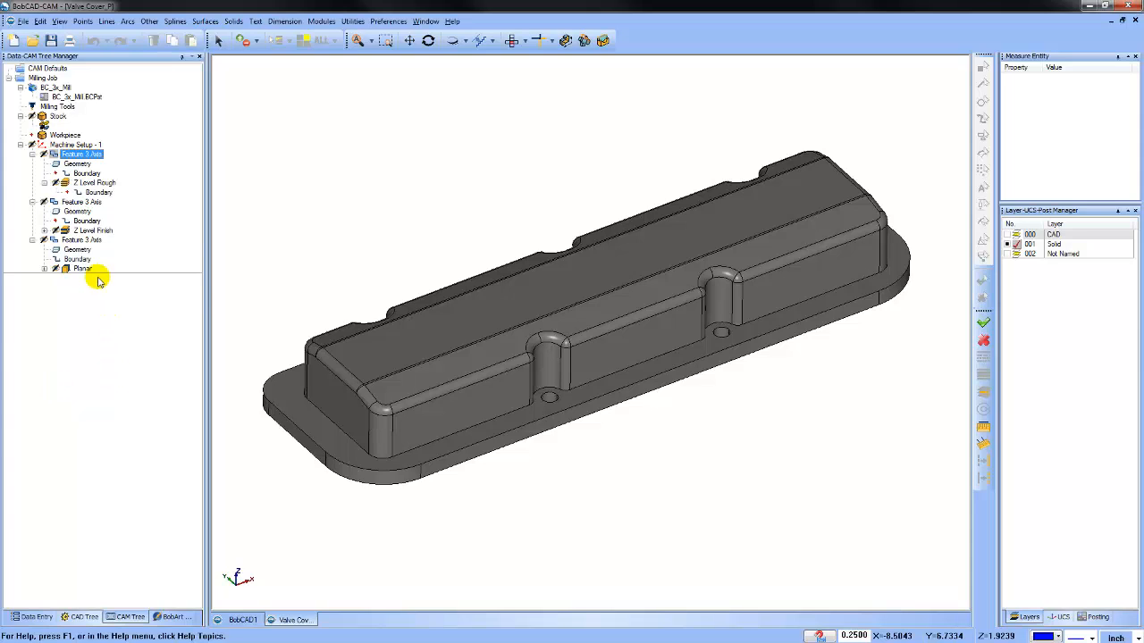
- View the Z Level Rough, Z Level Finish and Planar toolpaths in turn on the valve cover
click(92, 183)
ctrl+click(89, 233)
click(90, 232)
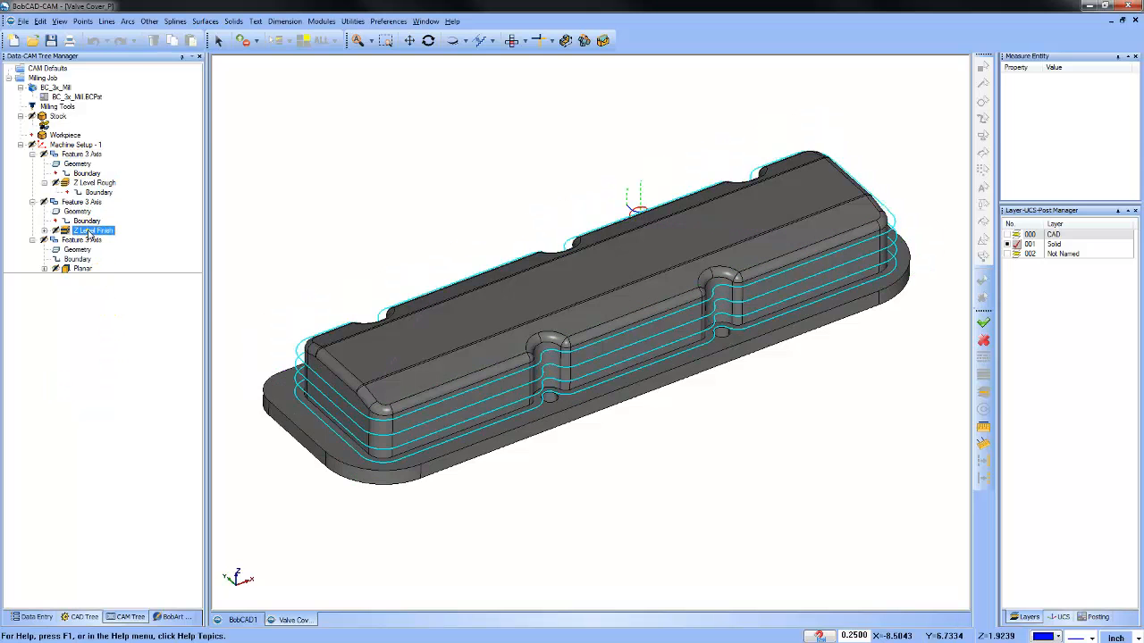
click(82, 268)
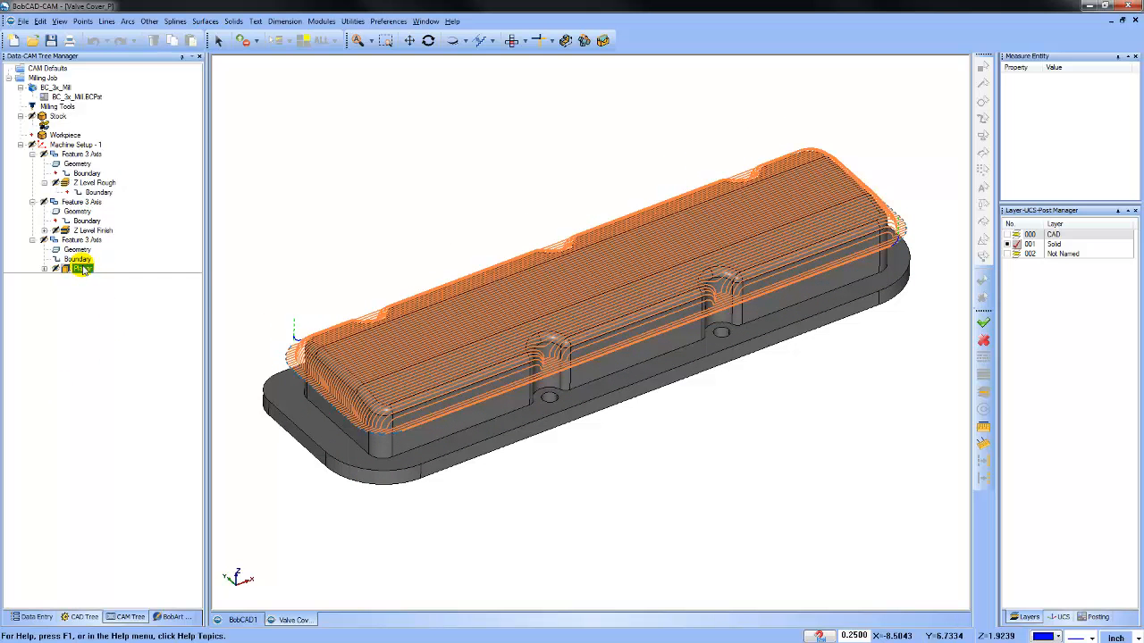
- Open the milling job's machining order and try the Individual Feature, Individual Tool Per Machine Setup and Individual Tool optimization types
right_click(43, 78)
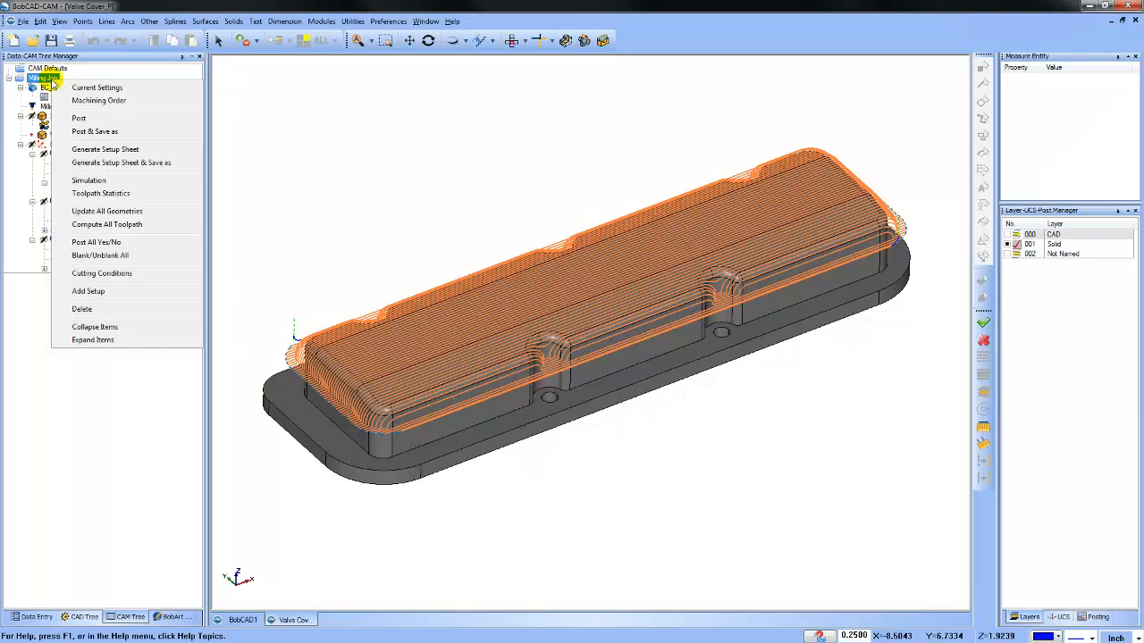
click(98, 100)
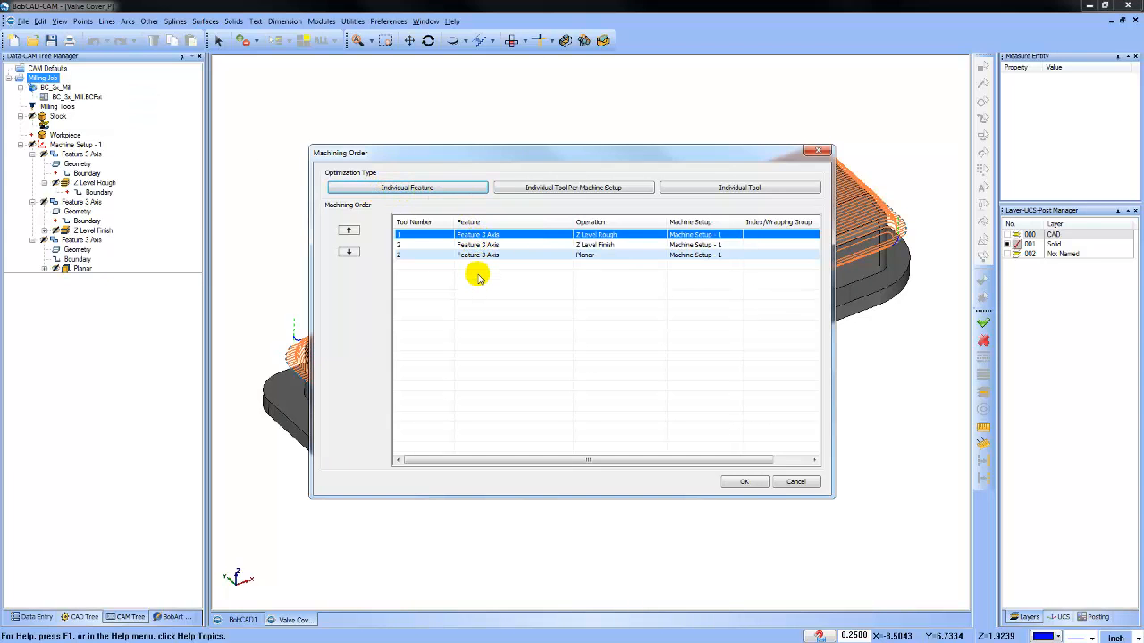
click(434, 189)
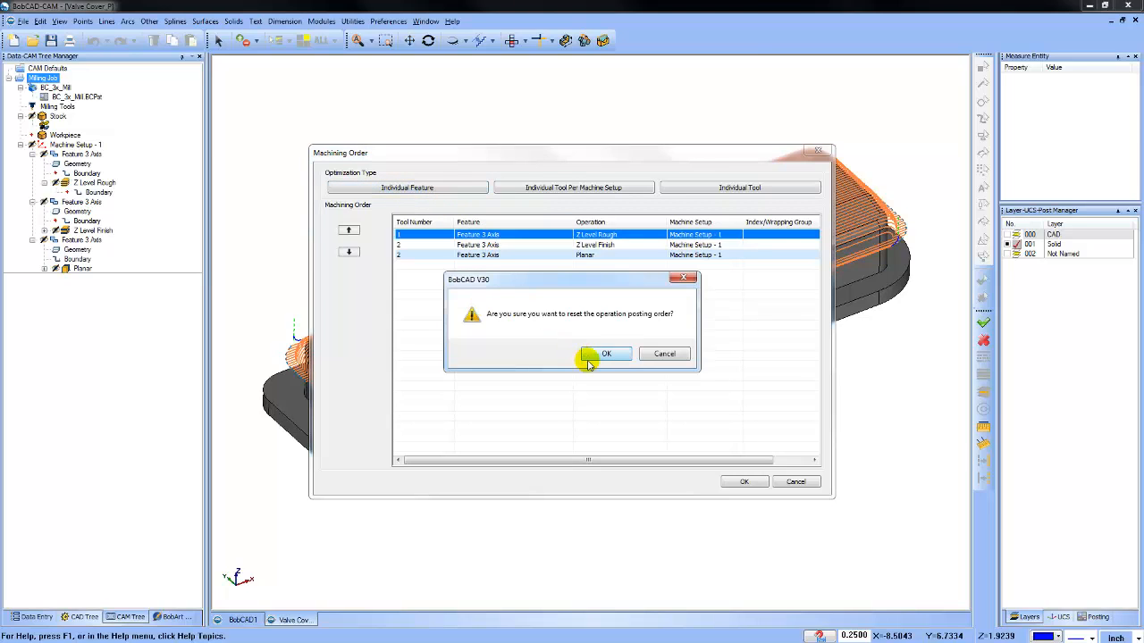
click(607, 357)
click(593, 187)
click(605, 353)
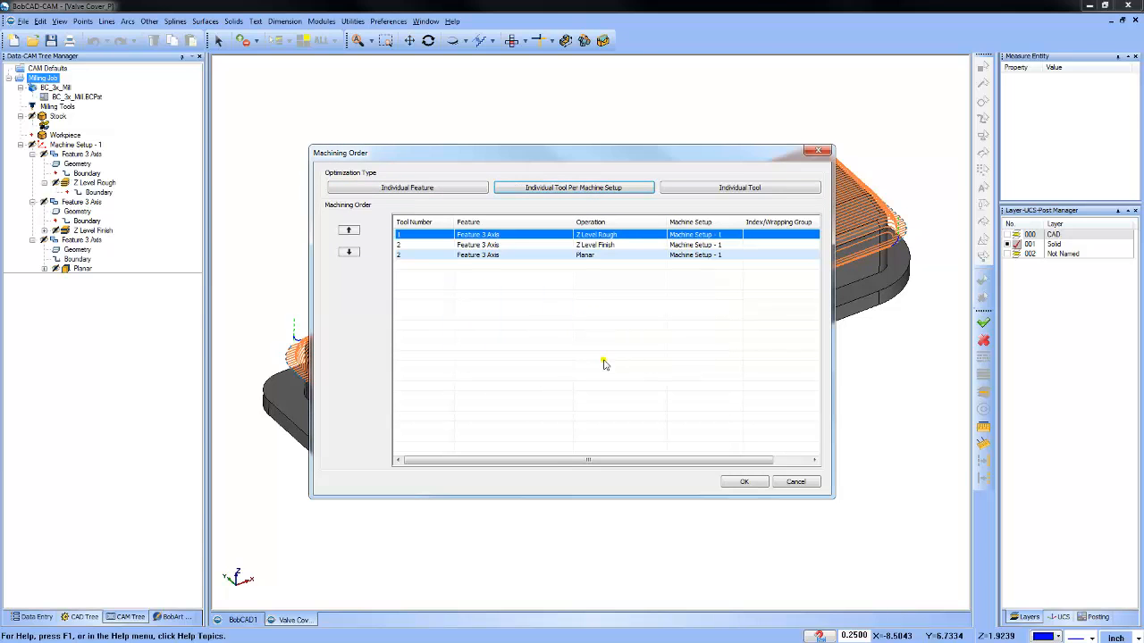
click(739, 187)
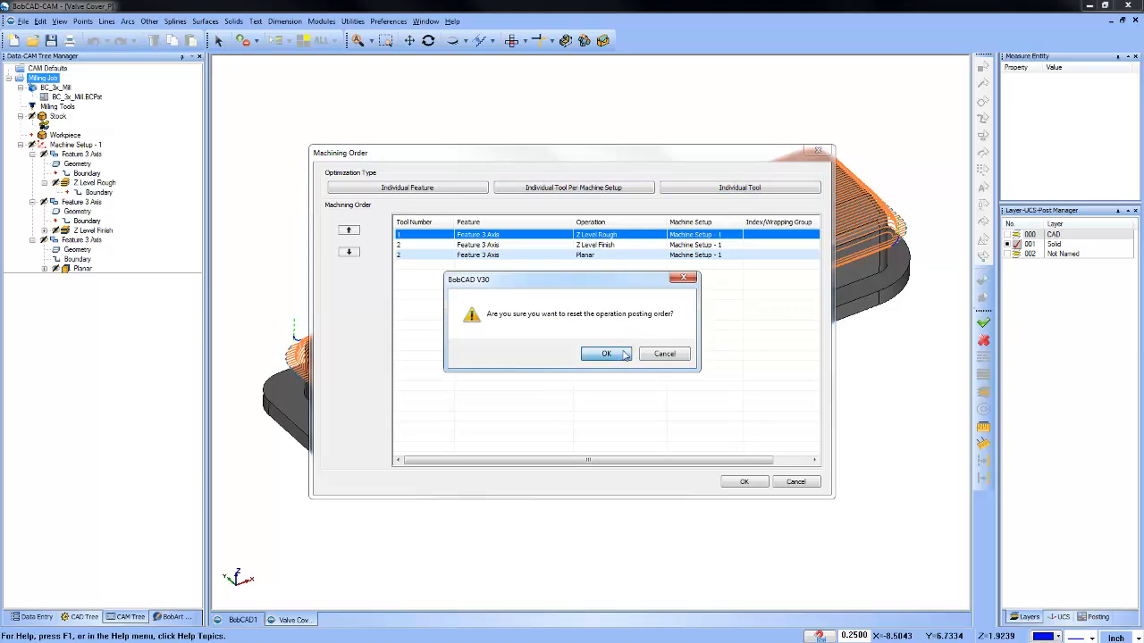
click(608, 352)
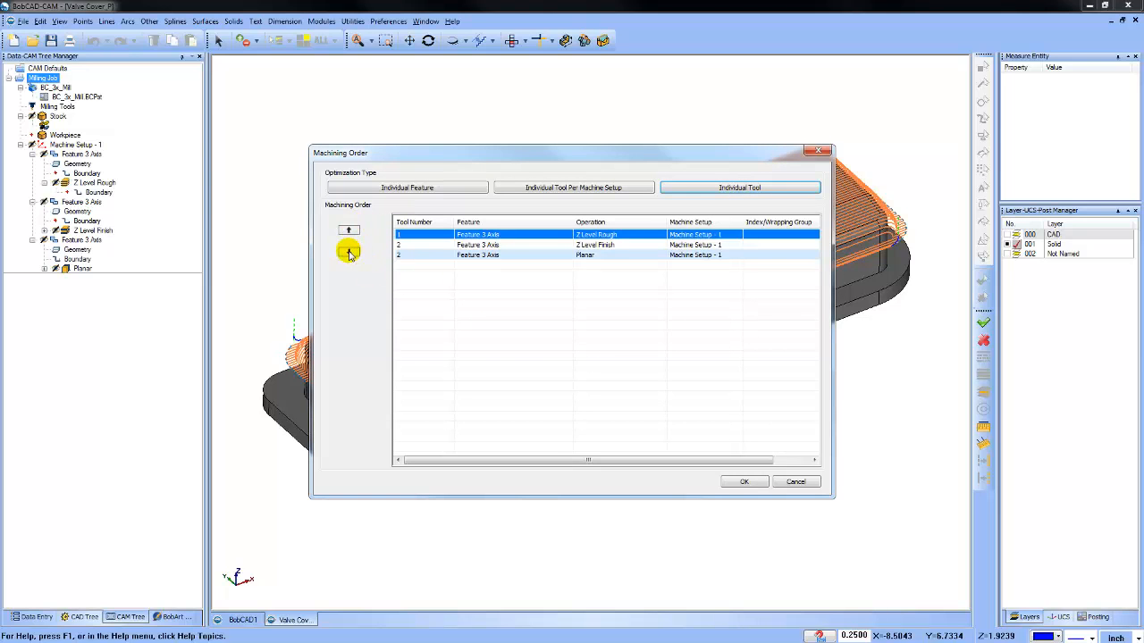
- Try moving Z Level Rough down the machining order and back up, and cancel the machining order changes
click(348, 253)
click(348, 253)
click(348, 230)
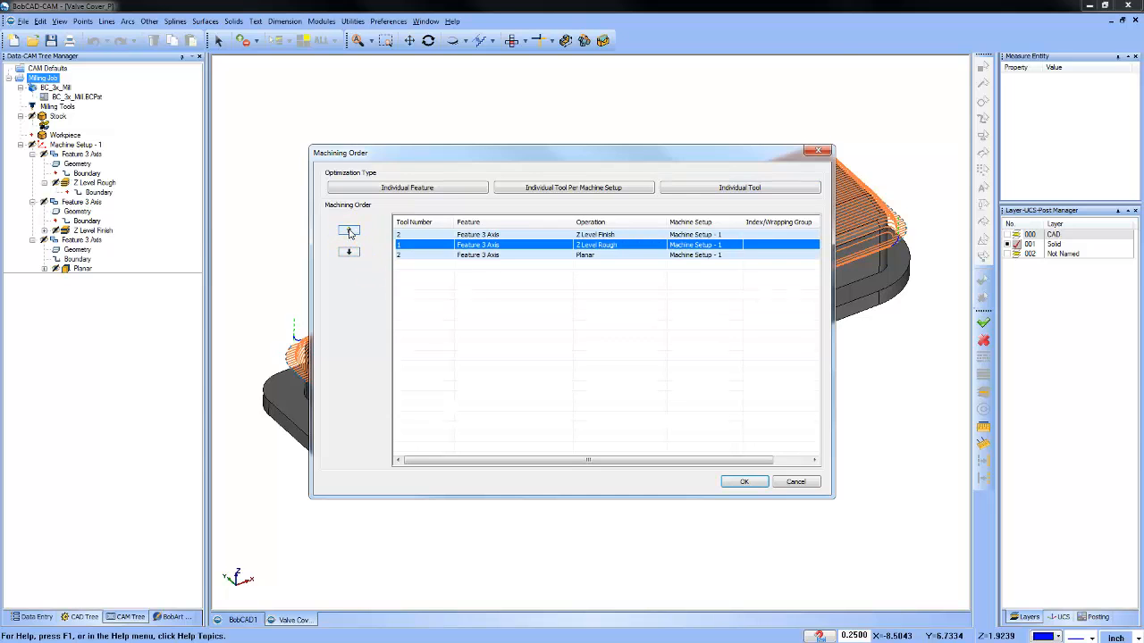
click(349, 230)
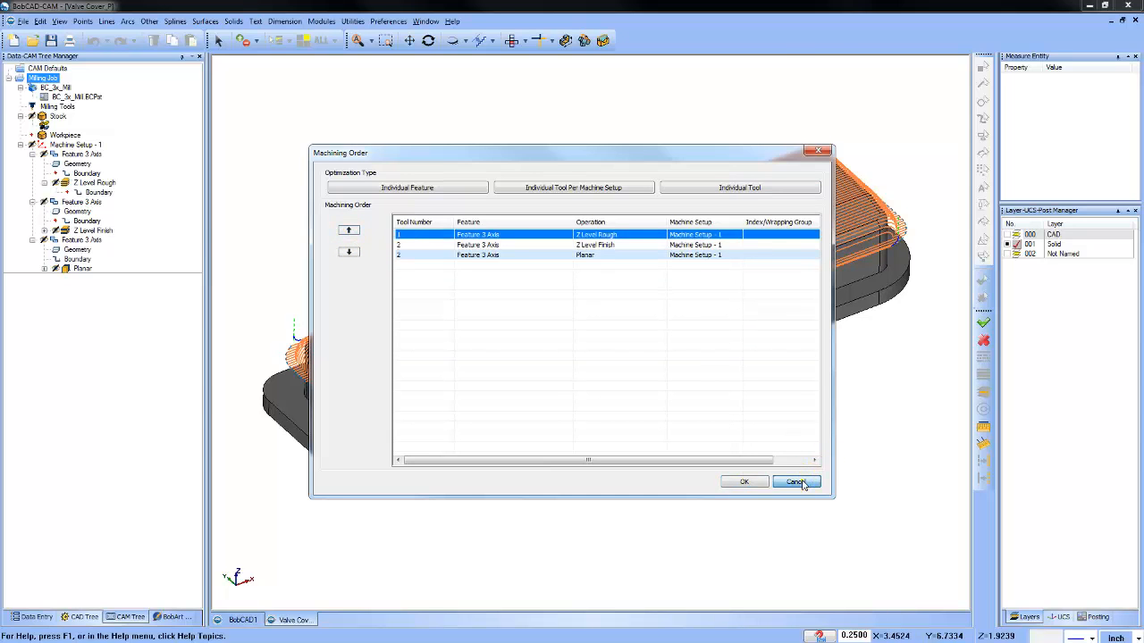
click(798, 482)
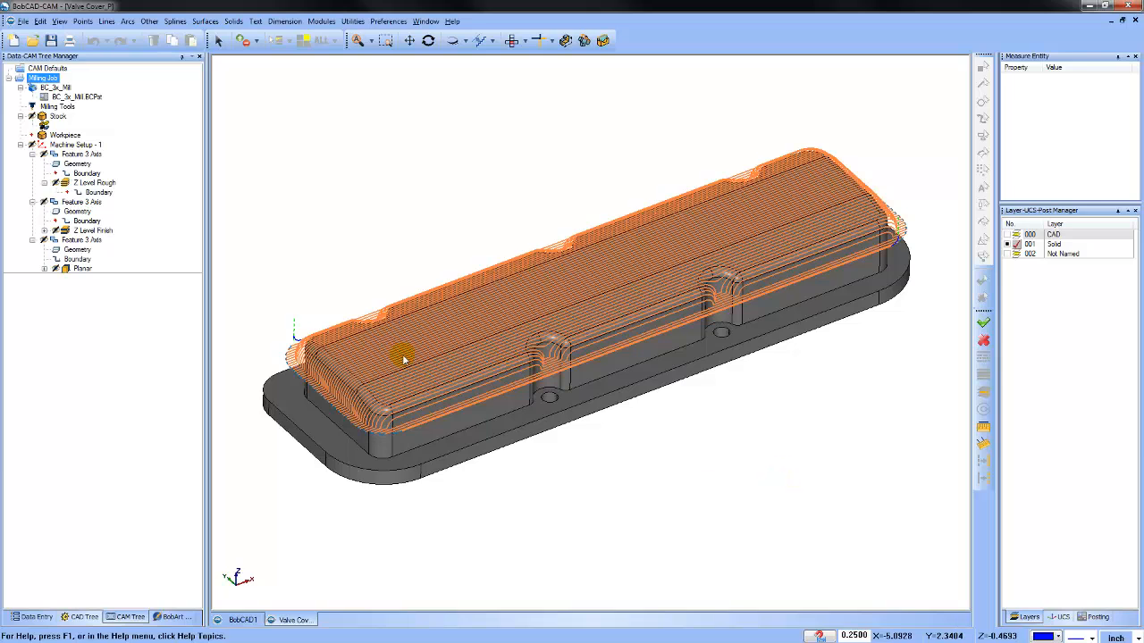
- Review the origin and clearance plane settings of Machine Setup - 1, and cancel without changing them
right_click(77, 146)
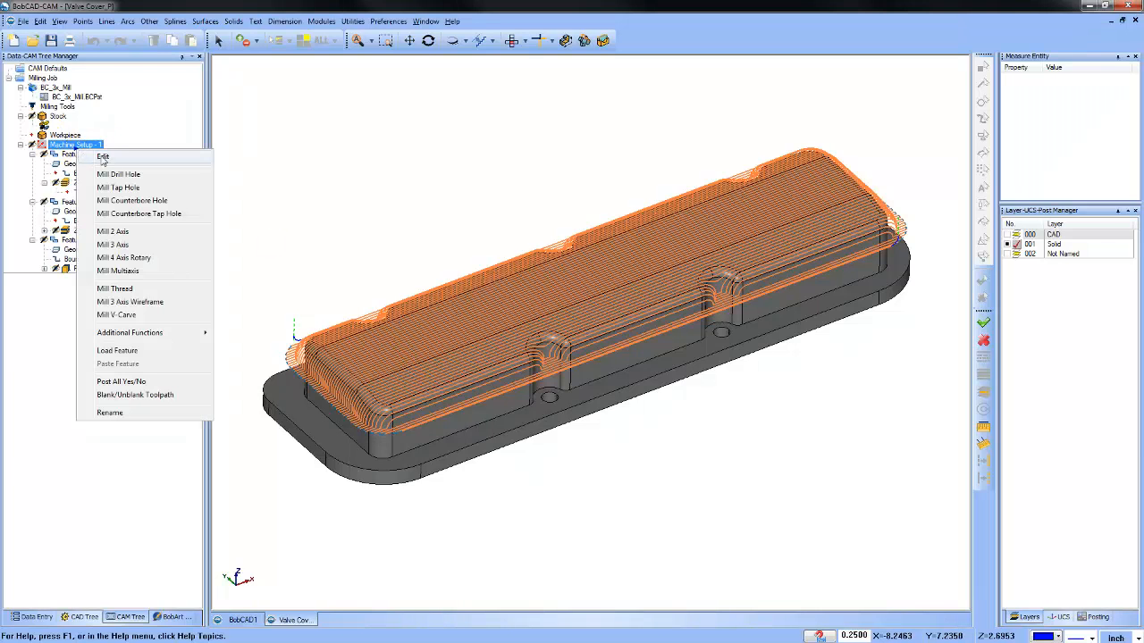
click(112, 159)
drag(112, 266, 41, 267)
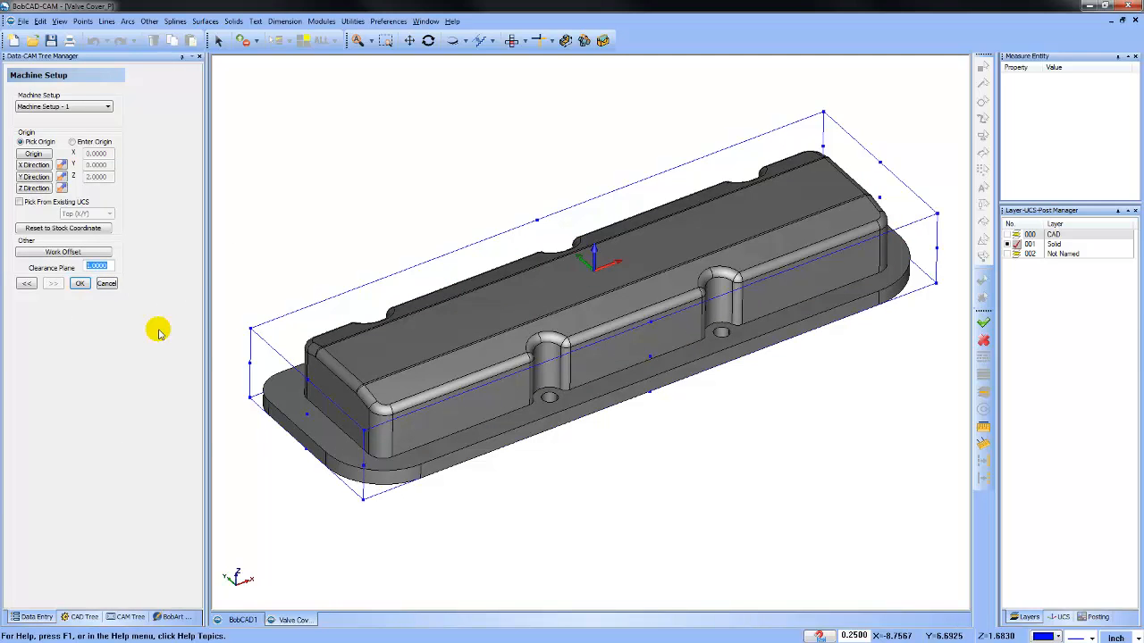
click(107, 284)
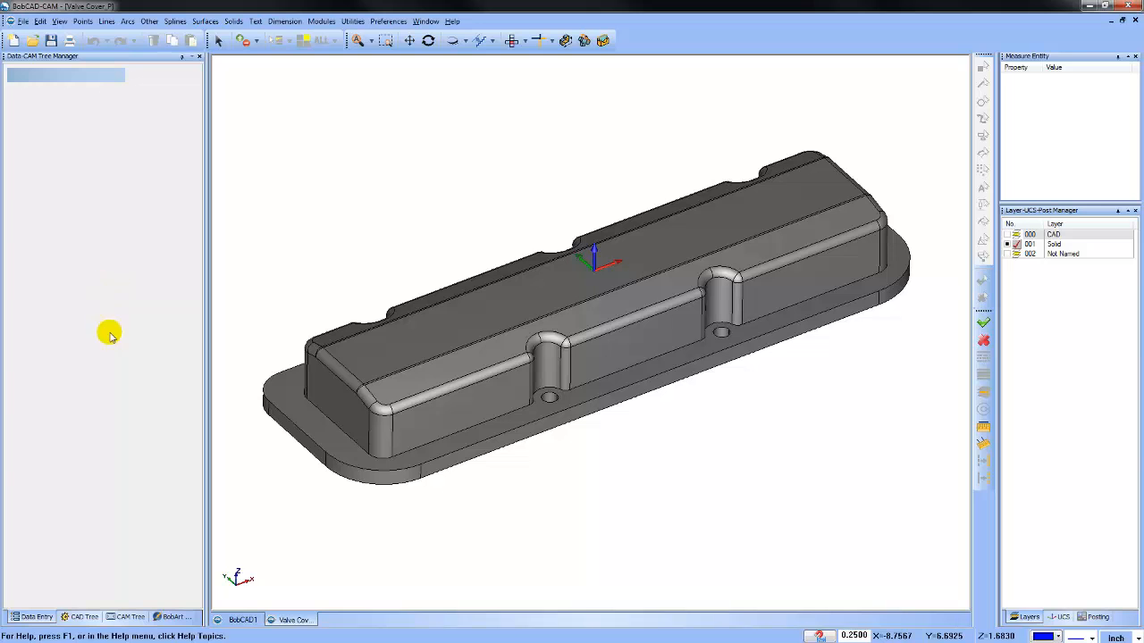
- View the Z Level Rough toolpath and examine its cut pattern options in the Mill 3 Axis Wizard, and cancel the wizard
click(130, 617)
click(100, 193)
click(95, 183)
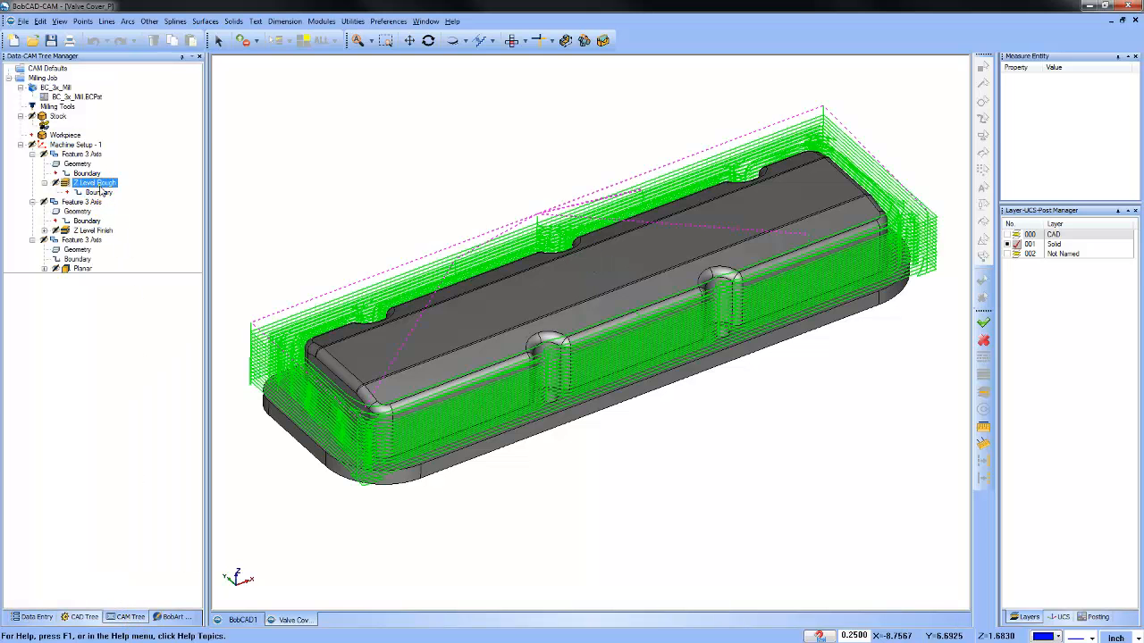
click(80, 154)
right_click(83, 155)
click(113, 162)
click(371, 204)
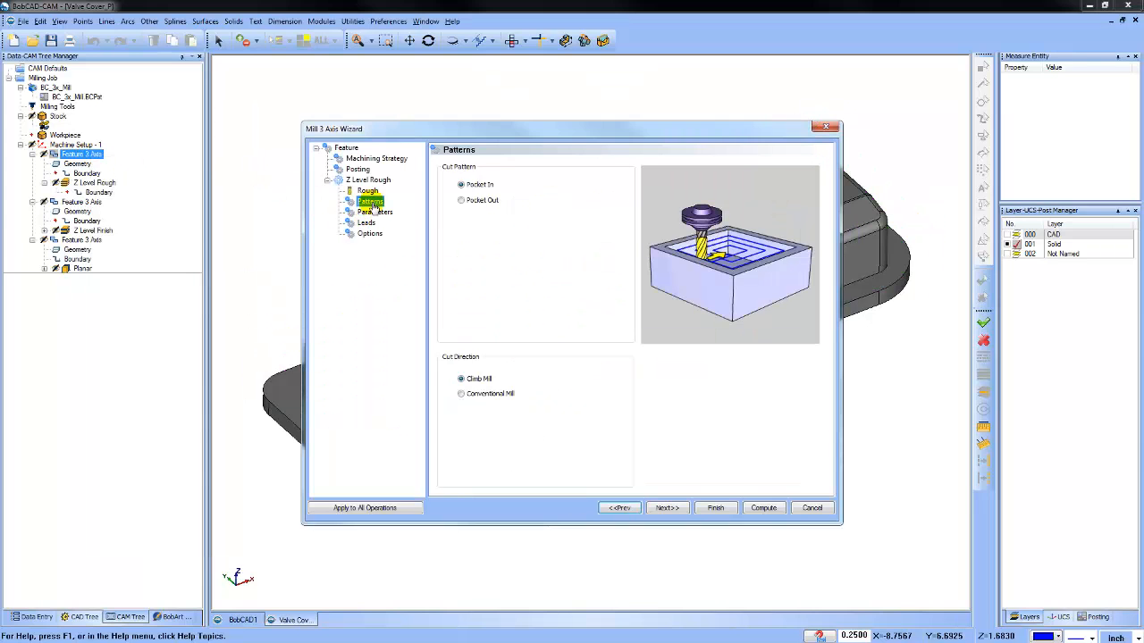
click(485, 186)
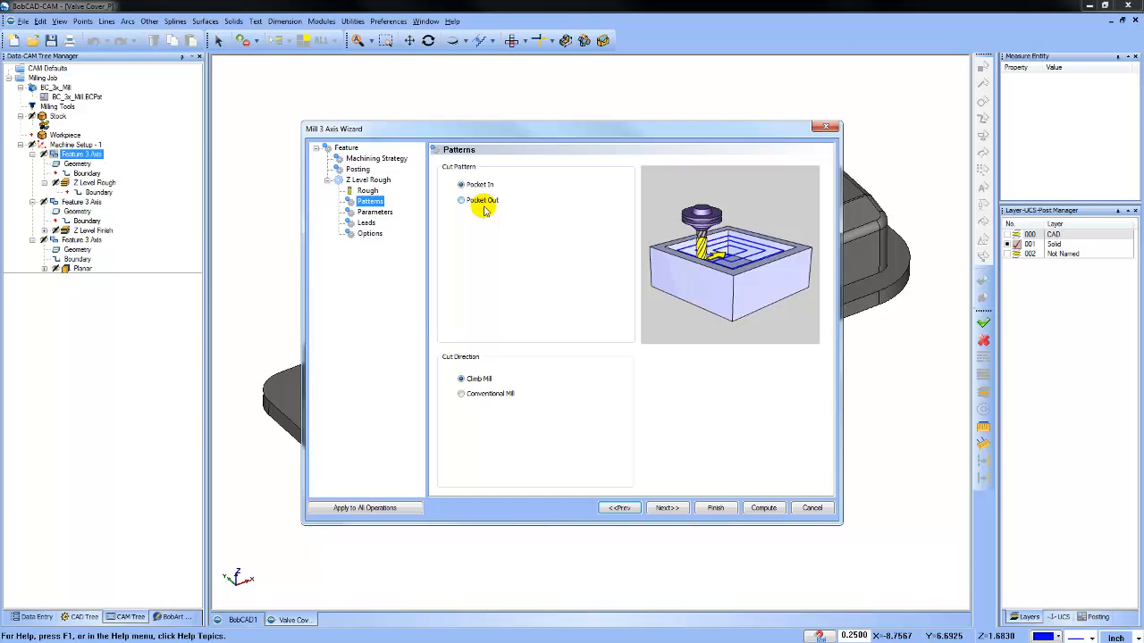
click(813, 508)
- Highlight the boundary of the third Feature 3 Axis and show layer 002, which holds its geometry
click(75, 259)
click(75, 265)
scroll(652, 364, down, 1)
middle_drag(652, 364, 672, 393)
click(1010, 235)
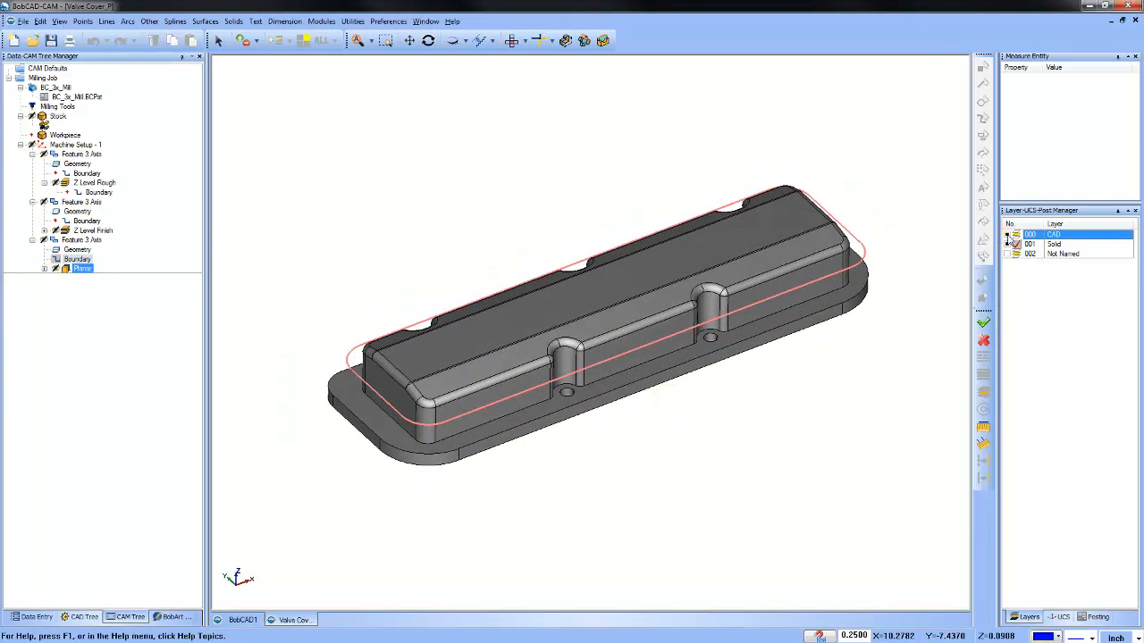
click(1011, 254)
- Remove the boundary from the third Feature 3 Axis and recompute the Planar toolpath
click(61, 270)
right_click(72, 259)
click(104, 282)
click(84, 271)
right_click(84, 271)
click(119, 293)
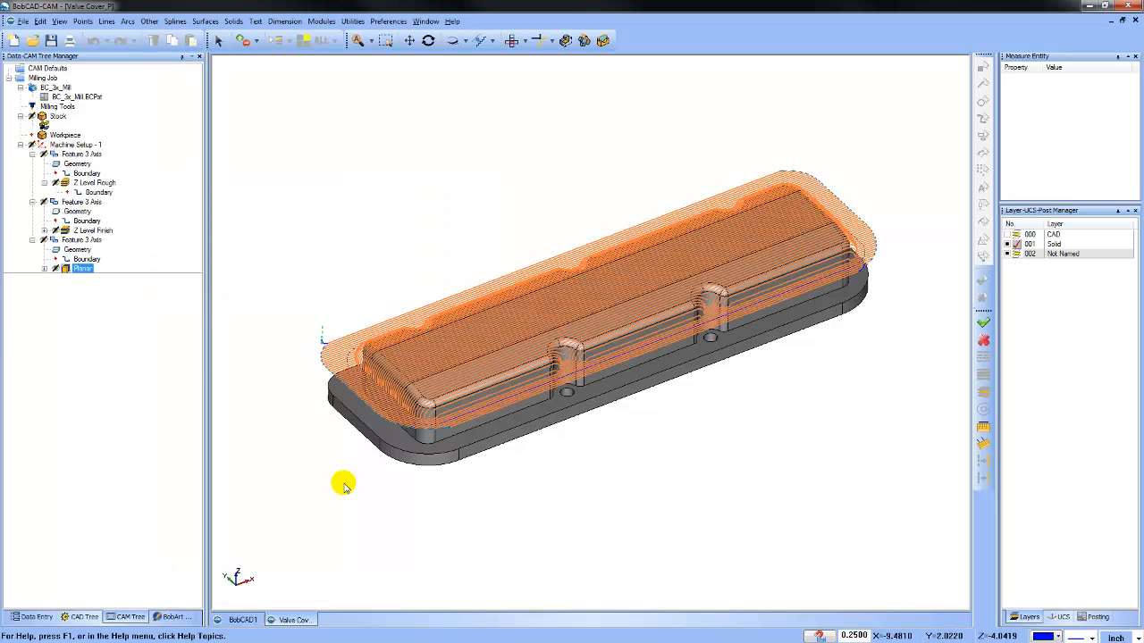
- Reselect the outline around the valve cover as the third feature's boundary and recompute the Planar toolpath
click(55, 117)
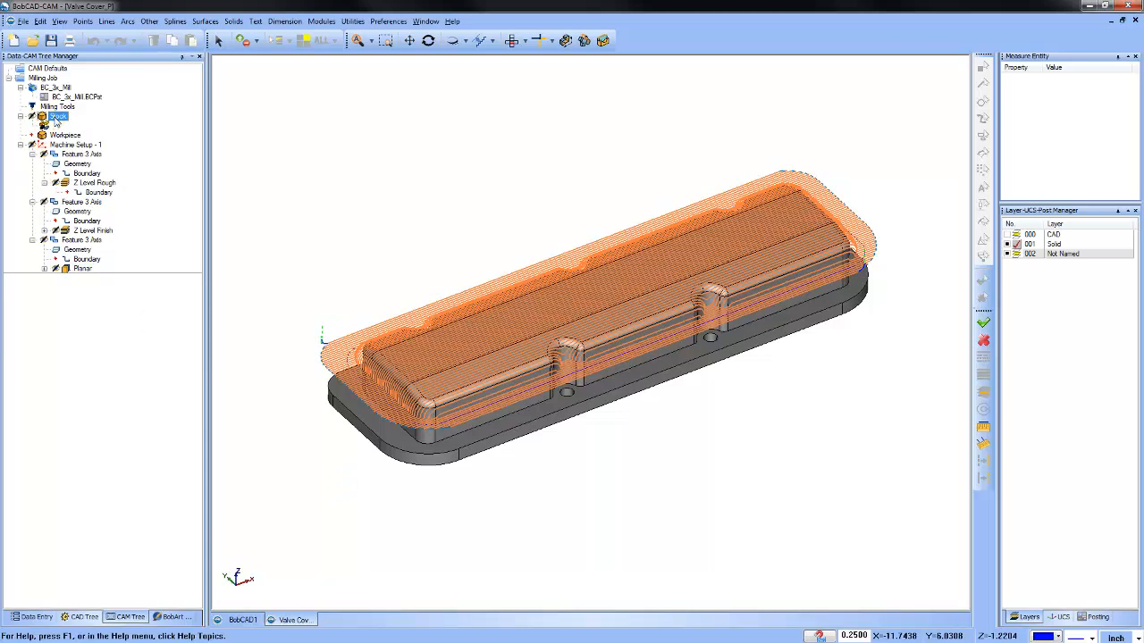
click(75, 145)
scroll(439, 367, up, 3)
middle_drag(566, 415, 546, 428)
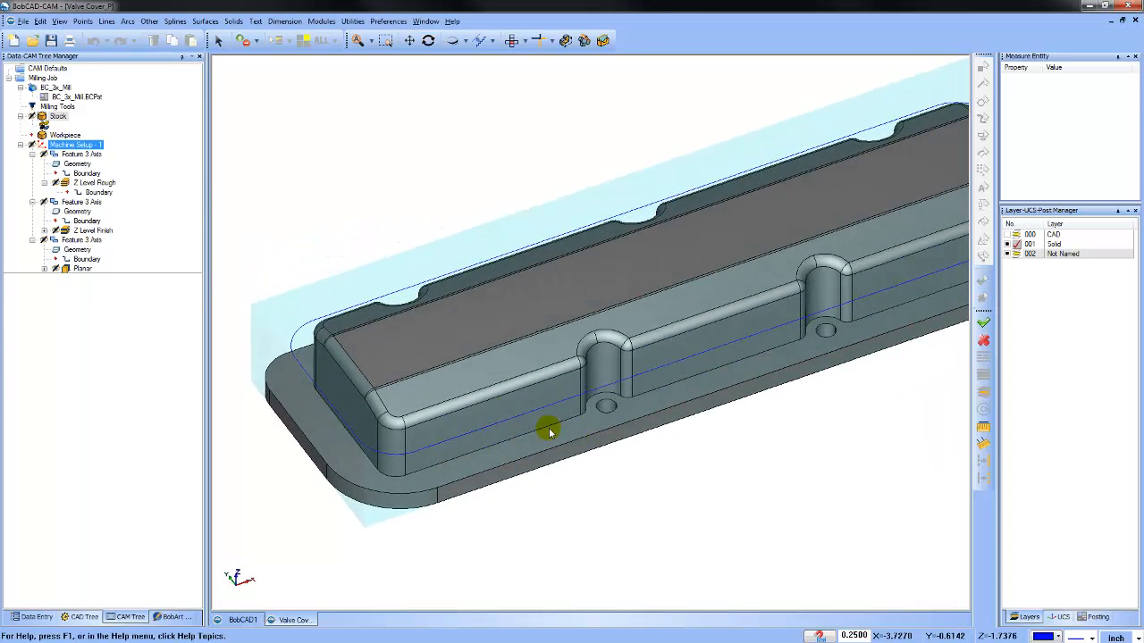
click(86, 259)
right_click(88, 265)
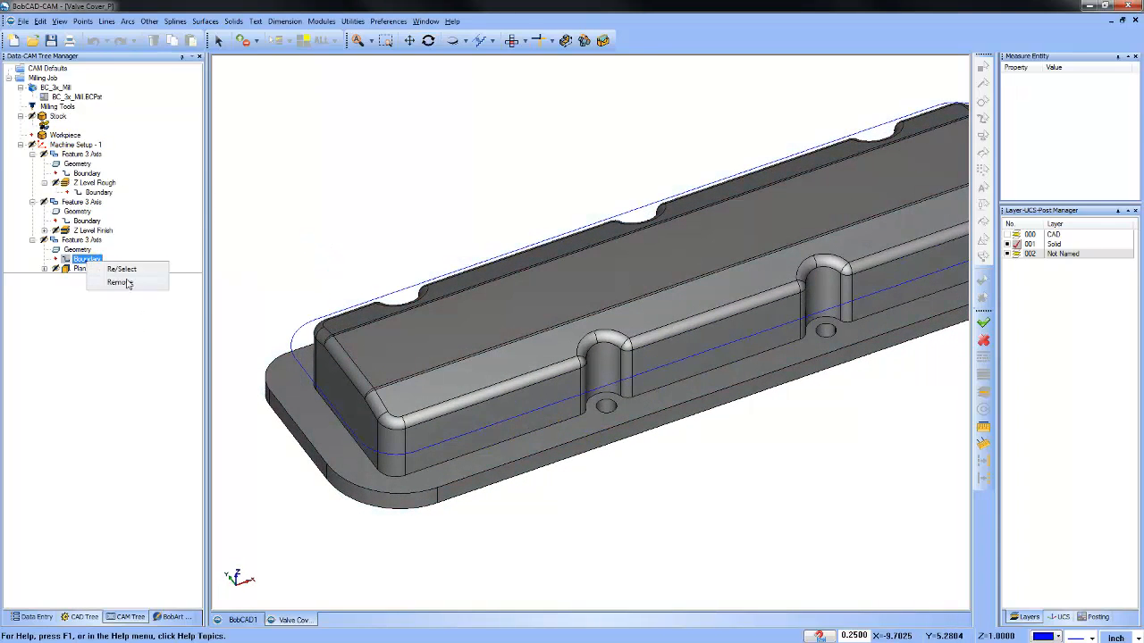
click(134, 283)
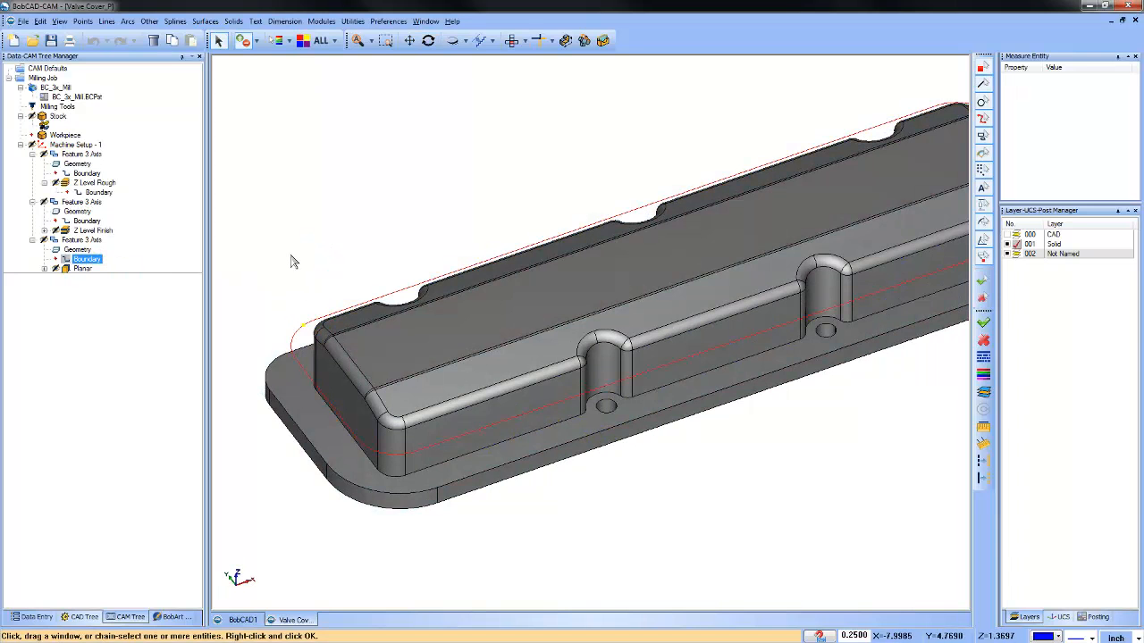
right_click(293, 257)
click(82, 269)
right_click(85, 270)
click(113, 276)
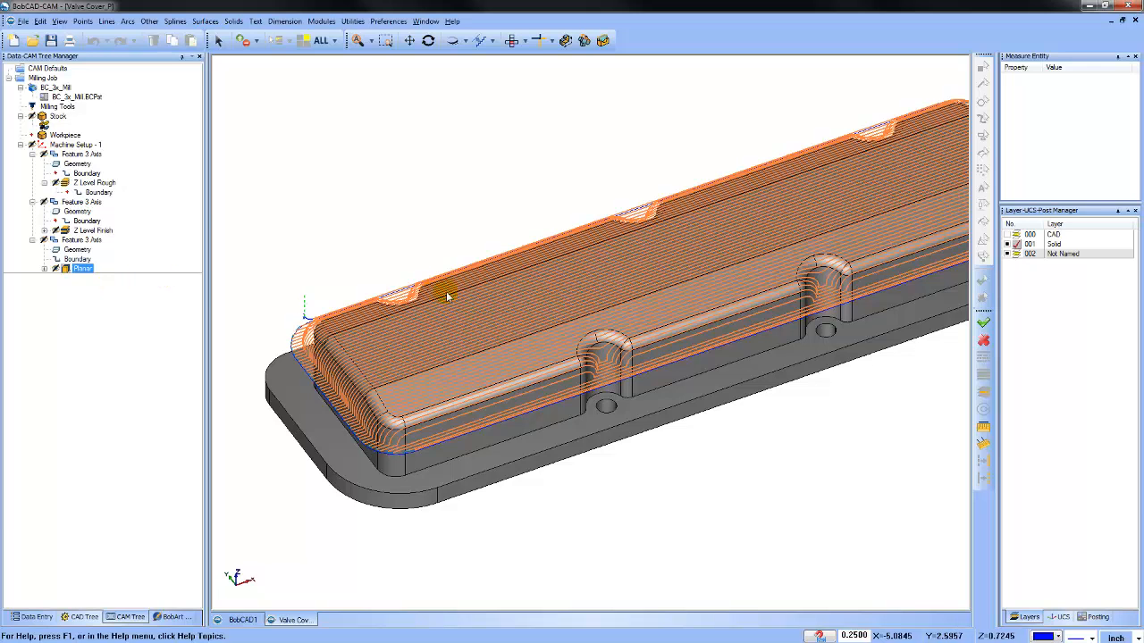
scroll(581, 358, down, 4)
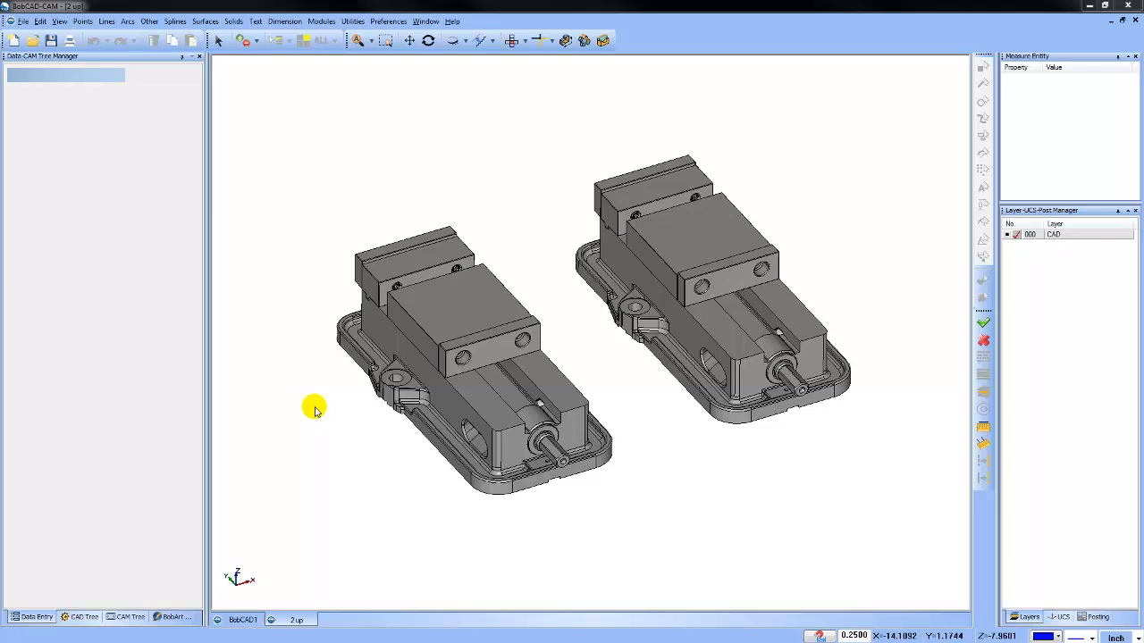
- Compare the wireframe and shaded displays of the two vises, examining the threaded holes in the fixed jaw
middle_drag(640, 437, 688, 437)
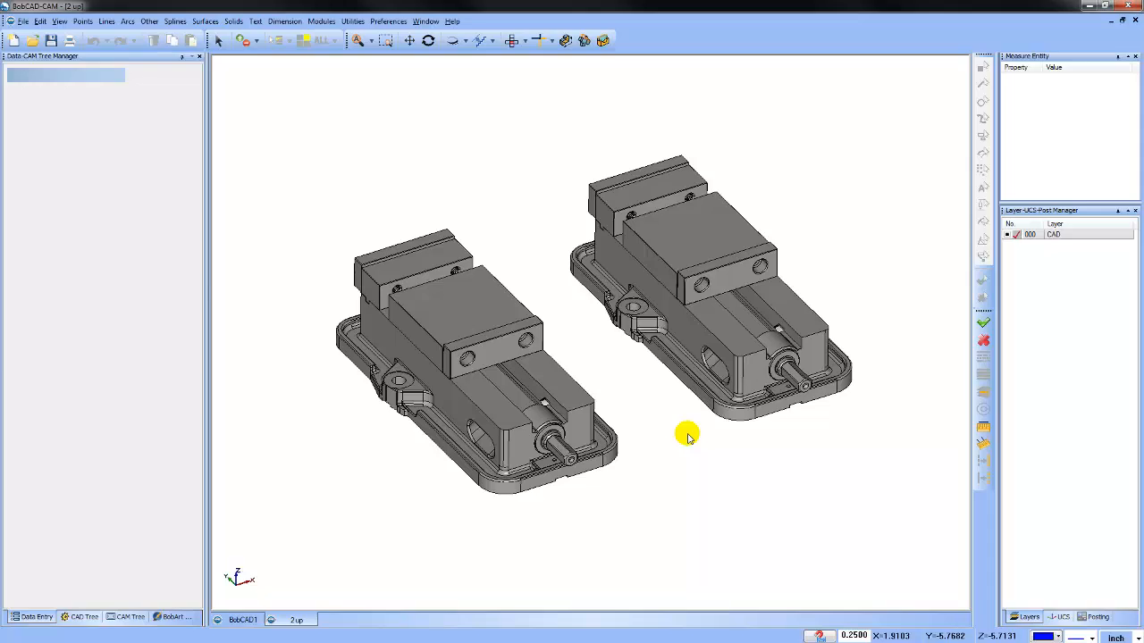
mouse_move(702, 431)
middle_down()
mouse_move(684, 447)
mouse_move(594, 441)
mouse_move(715, 452)
mouse_move(789, 435)
middle_up()
key(w)
scroll(719, 409, up, 1)
key(w)
key(w)
scroll(383, 283, up, 4)
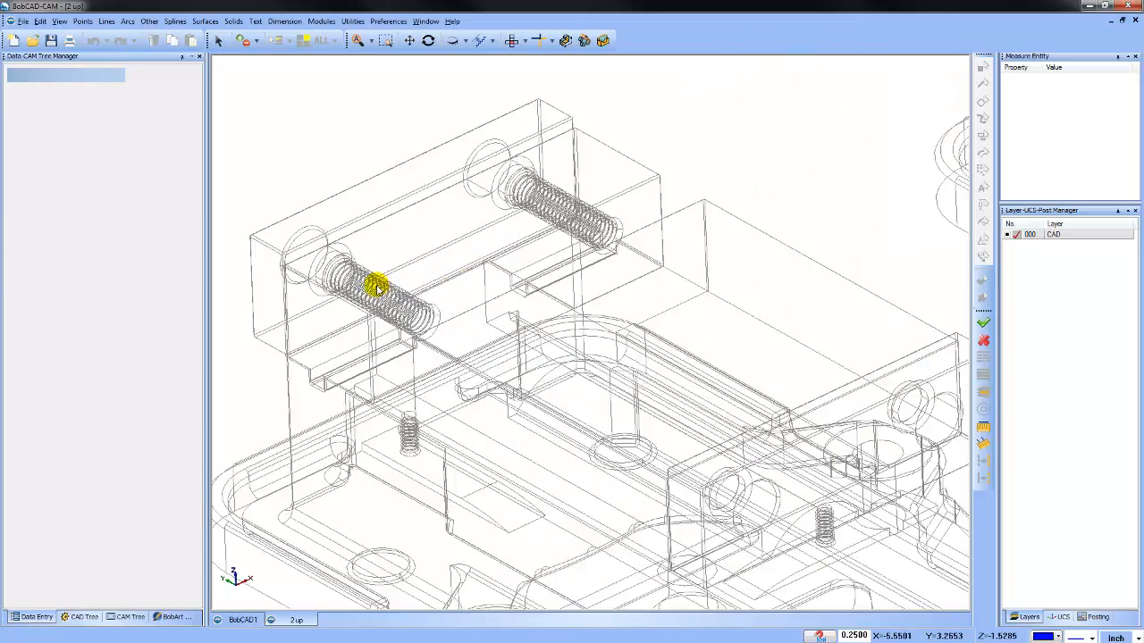
key(w)
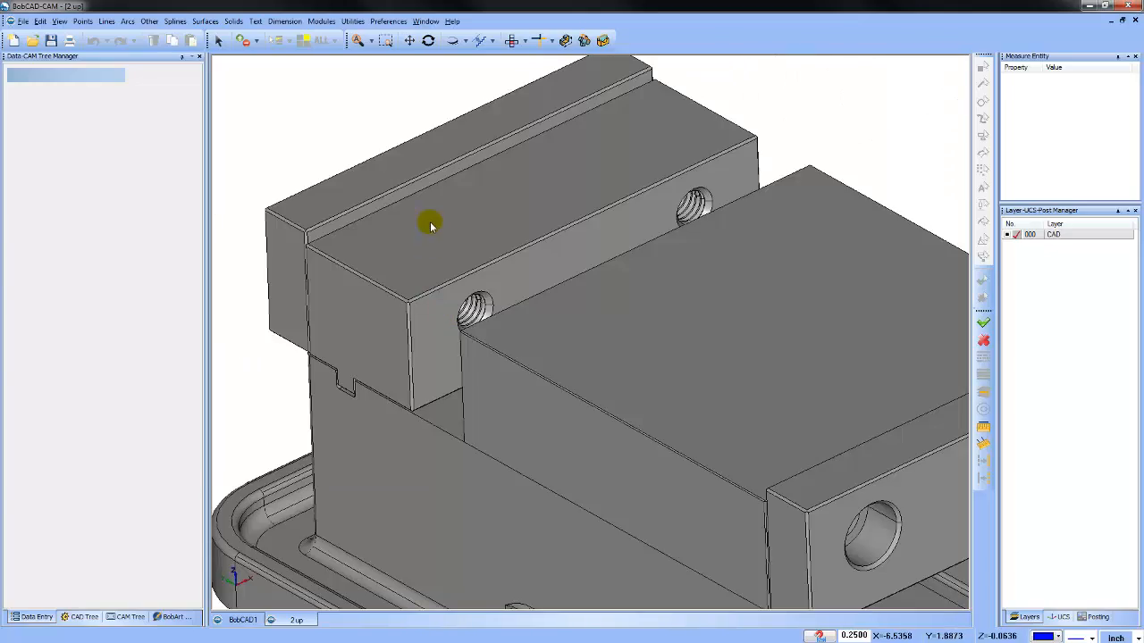
key(w)
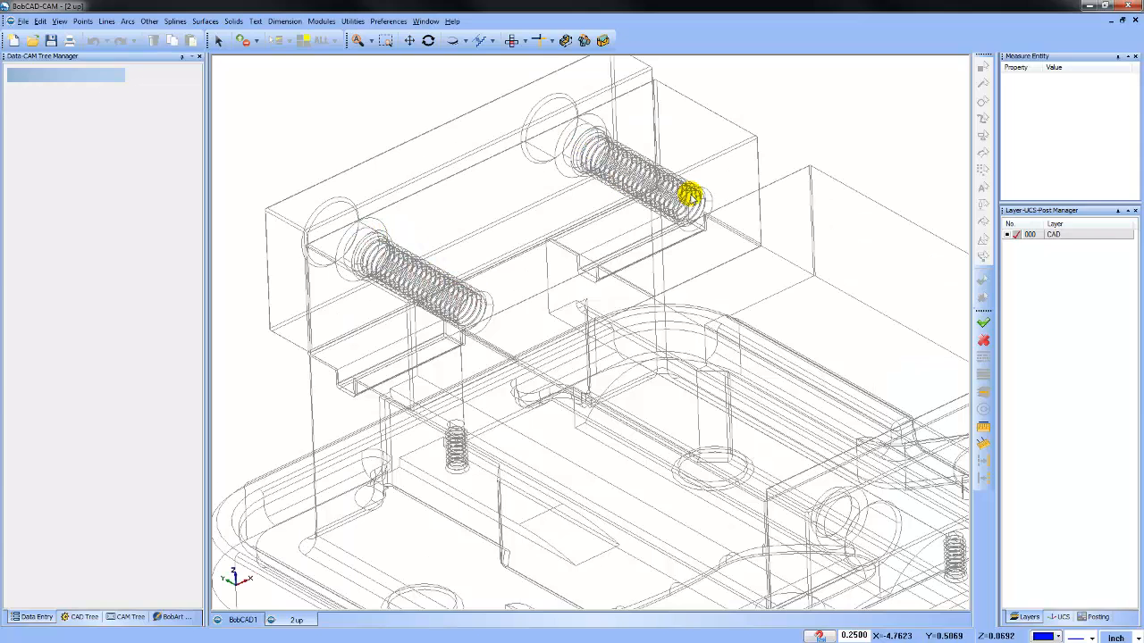
key(s)
scroll(617, 296, down, 6)
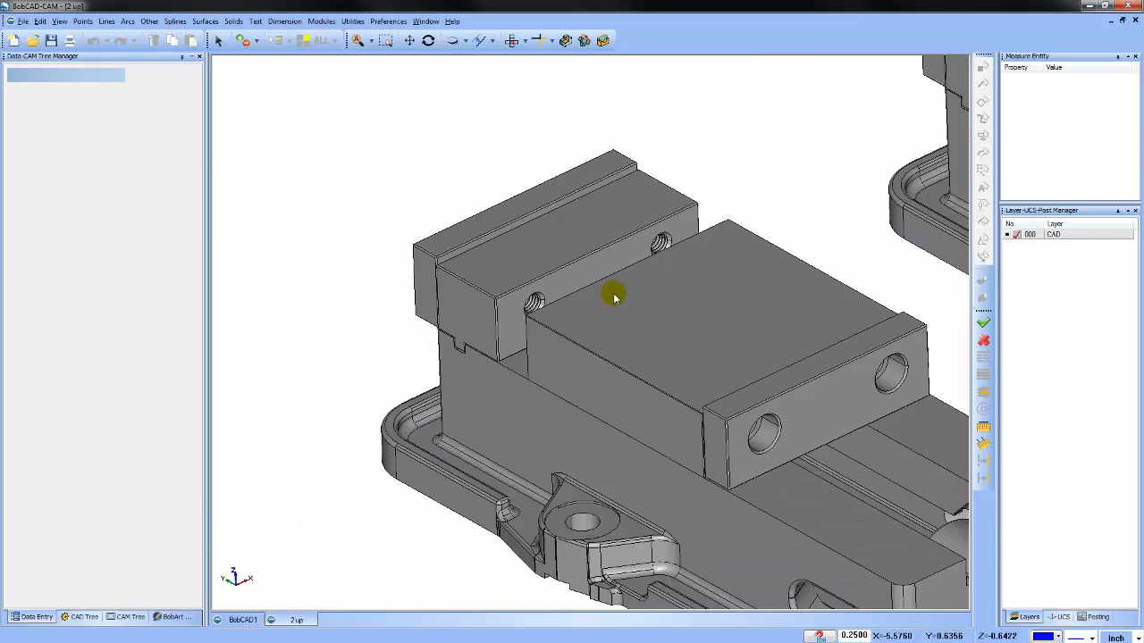
- Examine the two shaded vises from several angles and set the standard Right view
middle_drag(709, 372, 586, 374)
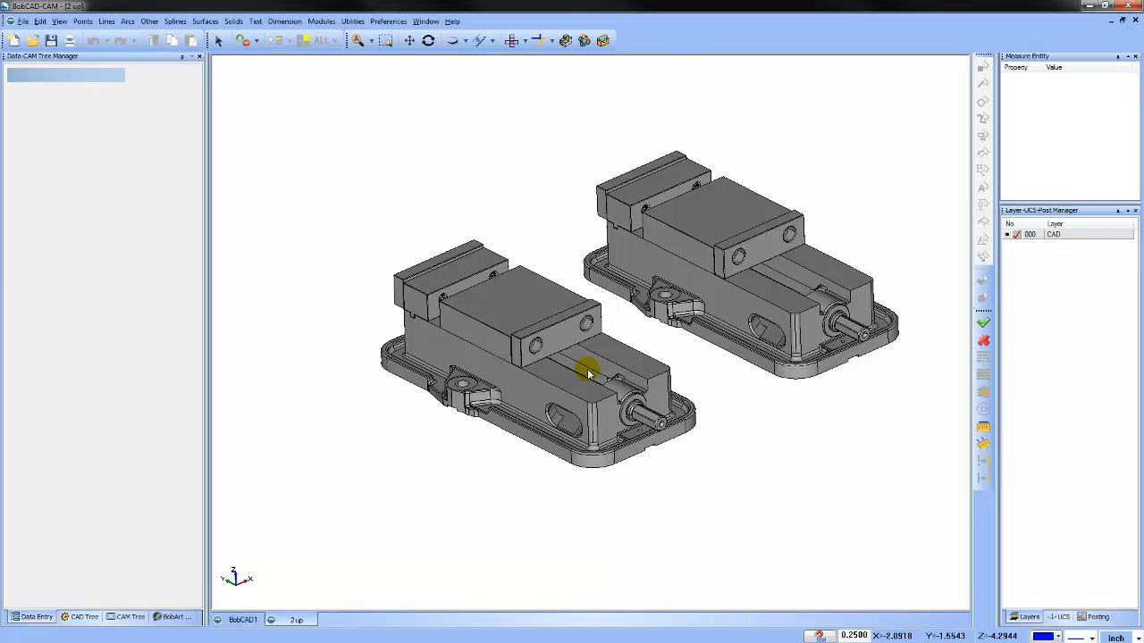
middle_click(624, 355)
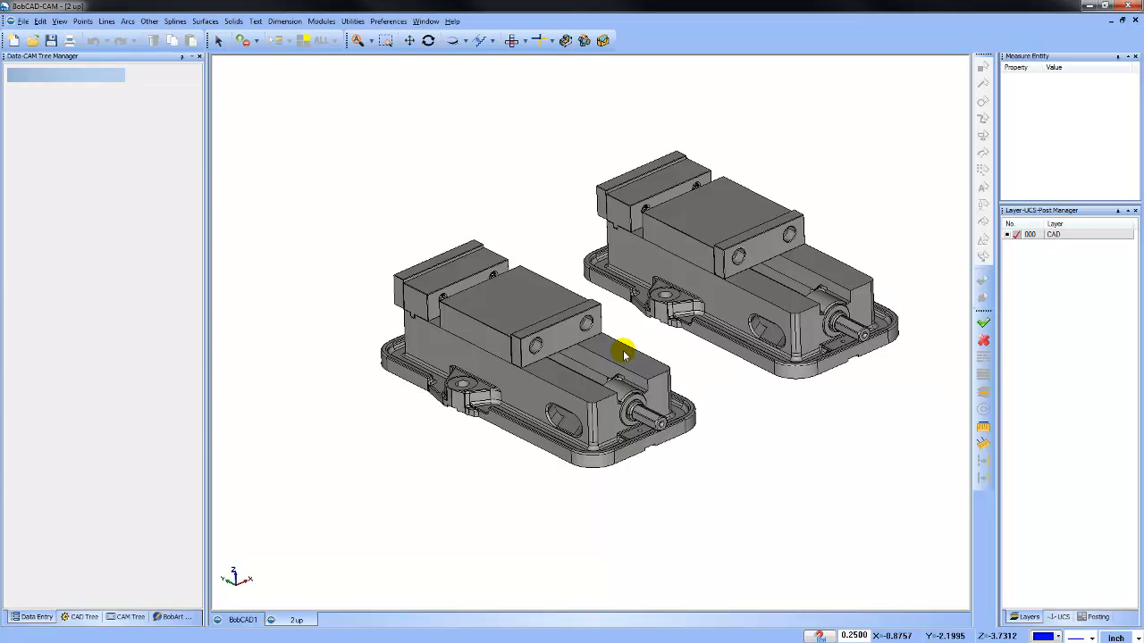
middle_drag(733, 383, 530, 386)
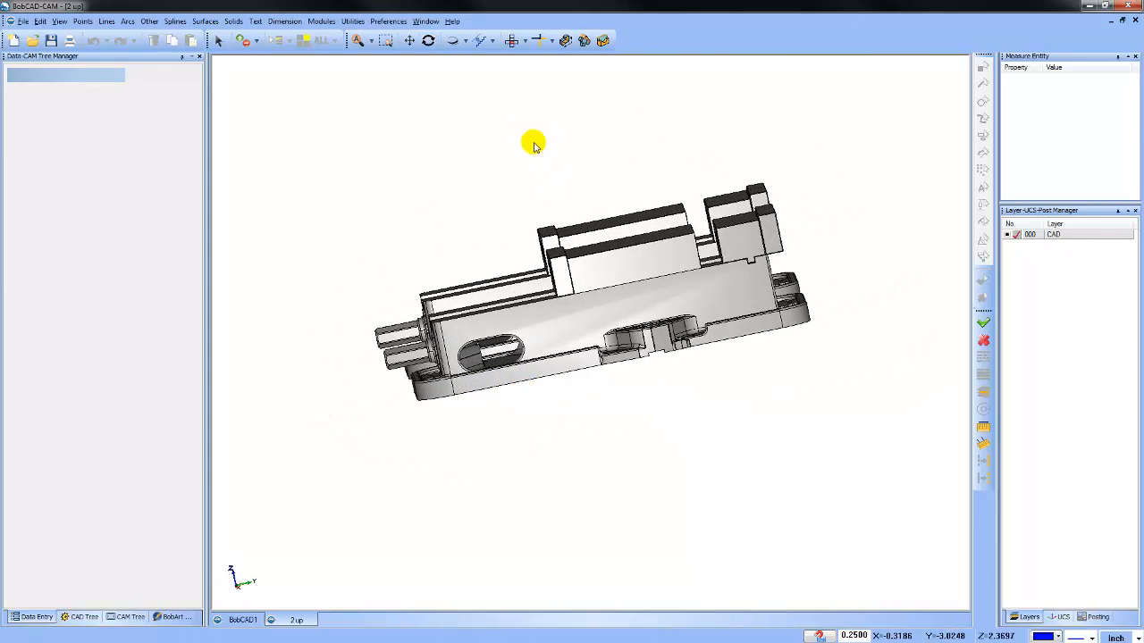
click(525, 41)
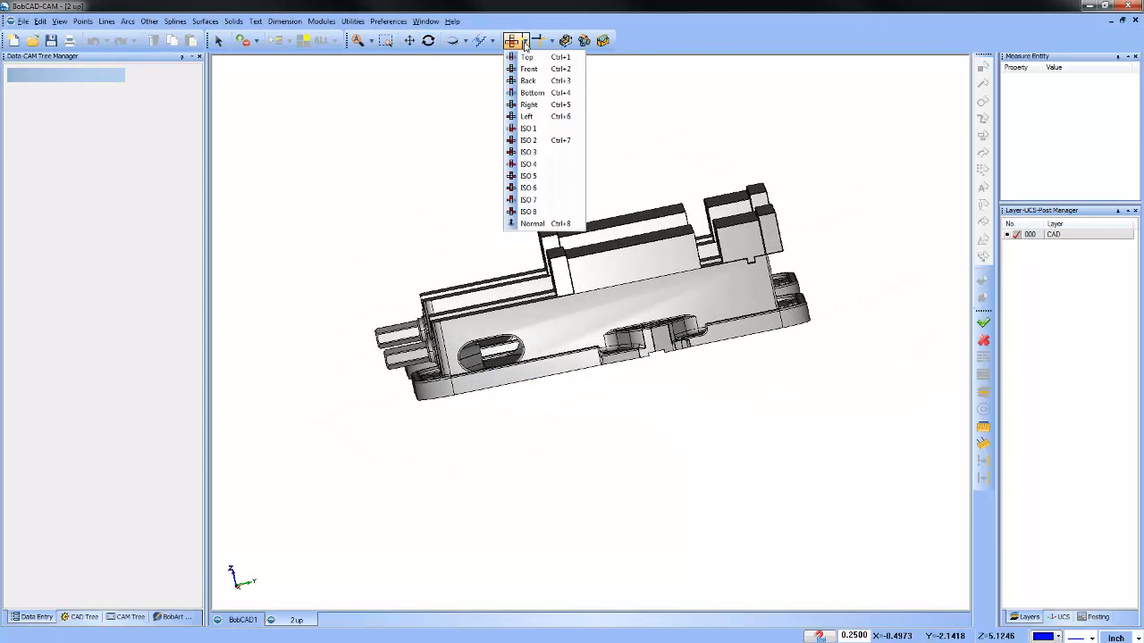
click(536, 105)
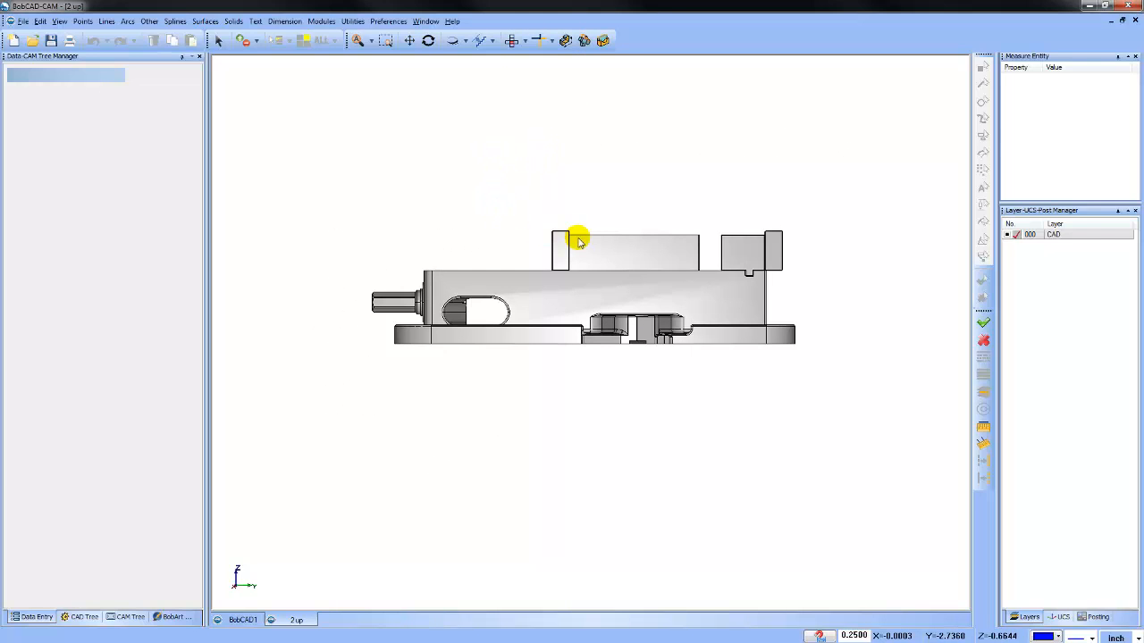
- Try to translate the movable jaws of both vises along the Y axis
click(353, 21)
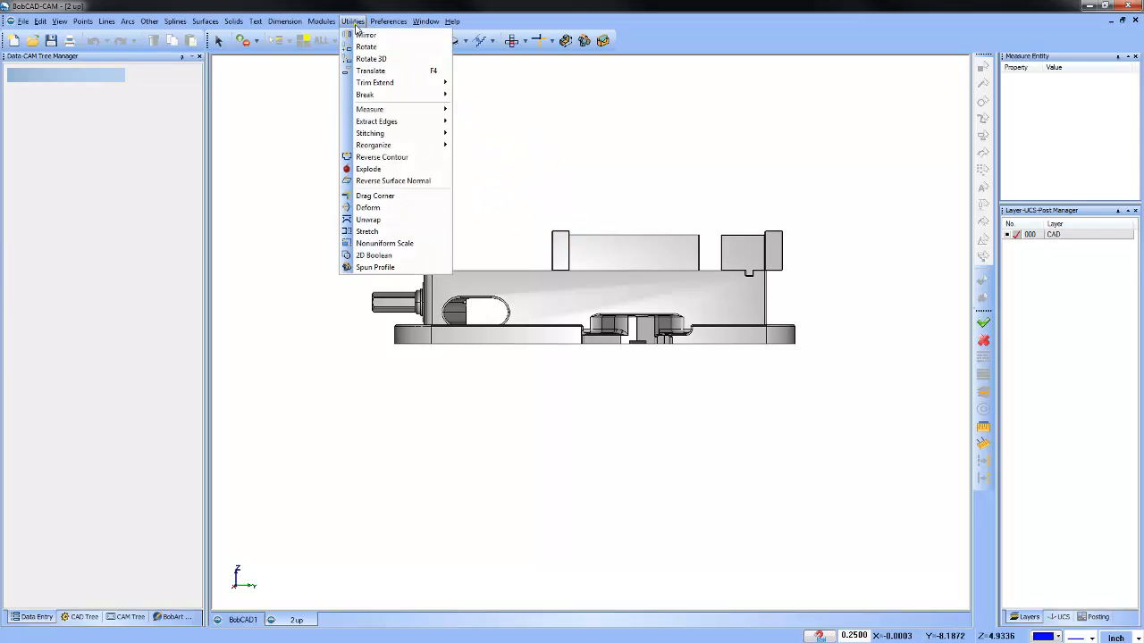
click(393, 71)
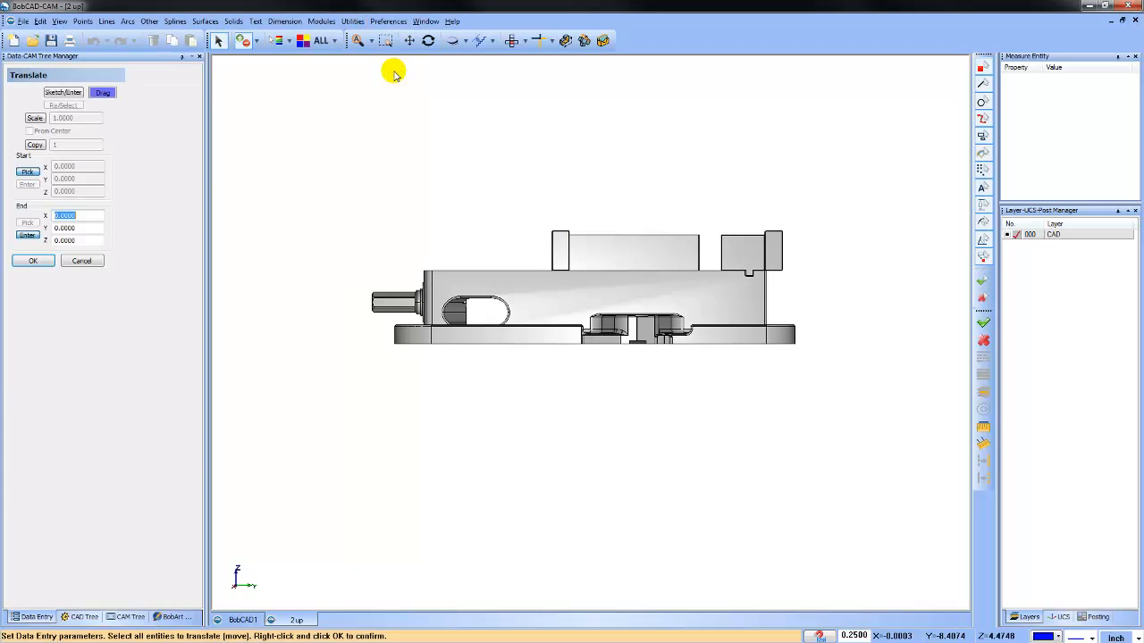
drag(505, 185, 702, 258)
right_click(593, 164)
click(617, 170)
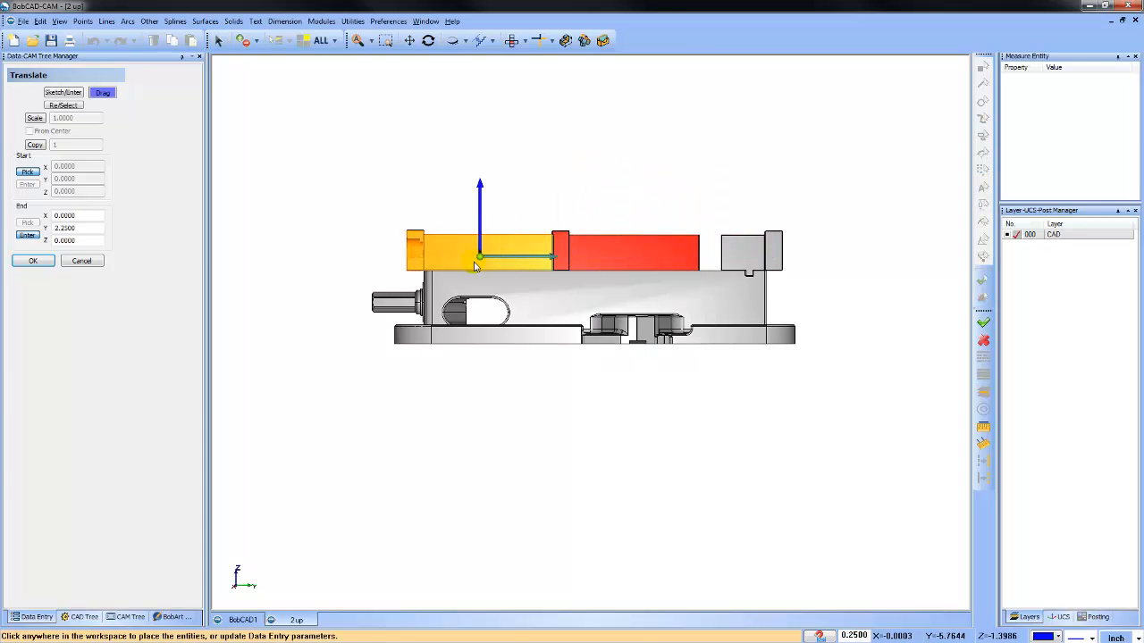
click(620, 262)
click(89, 259)
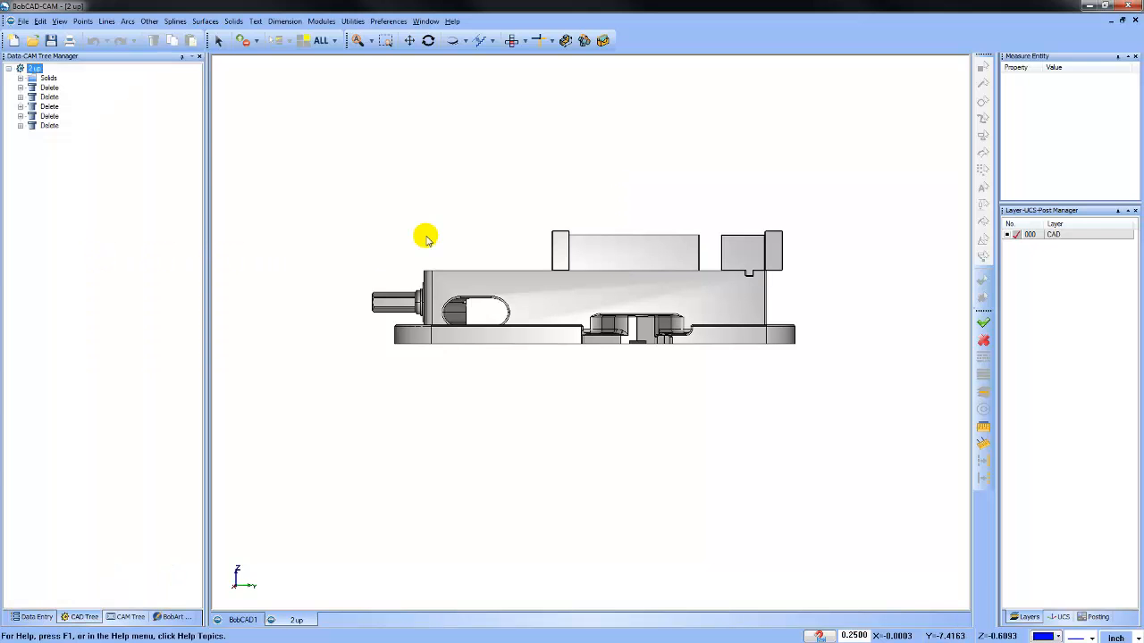
middle_drag(442, 265, 598, 360)
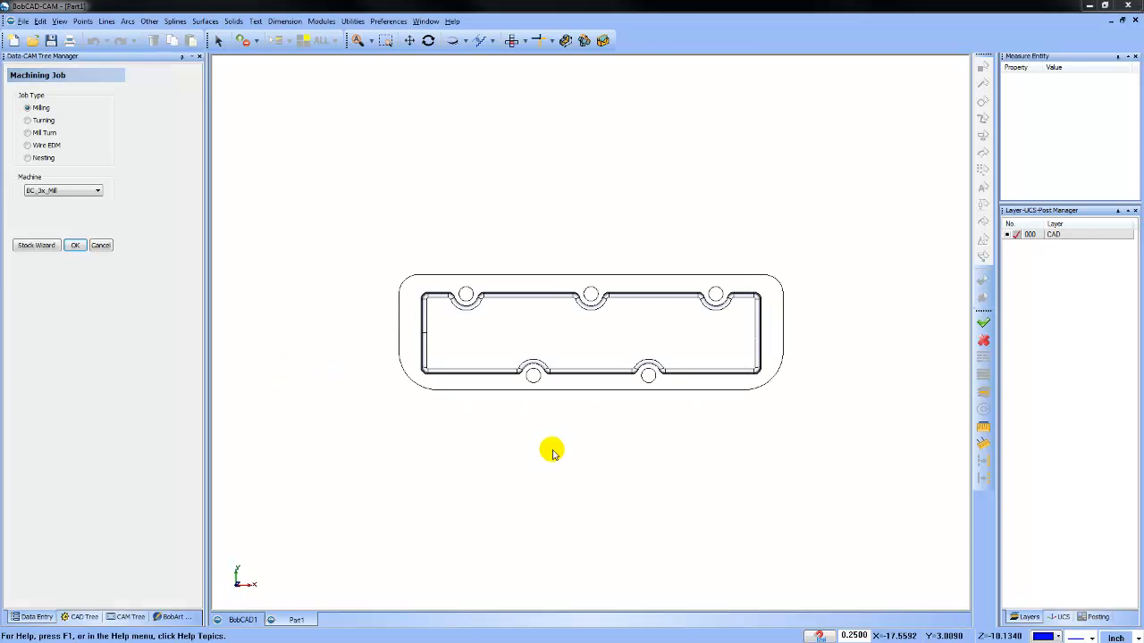
- Turn on the X-Y axis display in the settings of the valve cover part
mouse_move(581, 474)
middle_down()
mouse_move(593, 403)
mouse_move(615, 480)
mouse_move(633, 434)
mouse_move(689, 423)
mouse_move(697, 385)
mouse_move(748, 391)
mouse_move(628, 391)
mouse_move(616, 360)
mouse_move(590, 432)
mouse_move(581, 387)
mouse_move(631, 459)
mouse_move(626, 393)
mouse_move(630, 473)
mouse_move(630, 401)
mouse_move(635, 431)
mouse_move(610, 331)
mouse_move(623, 407)
mouse_move(614, 374)
middle_up()
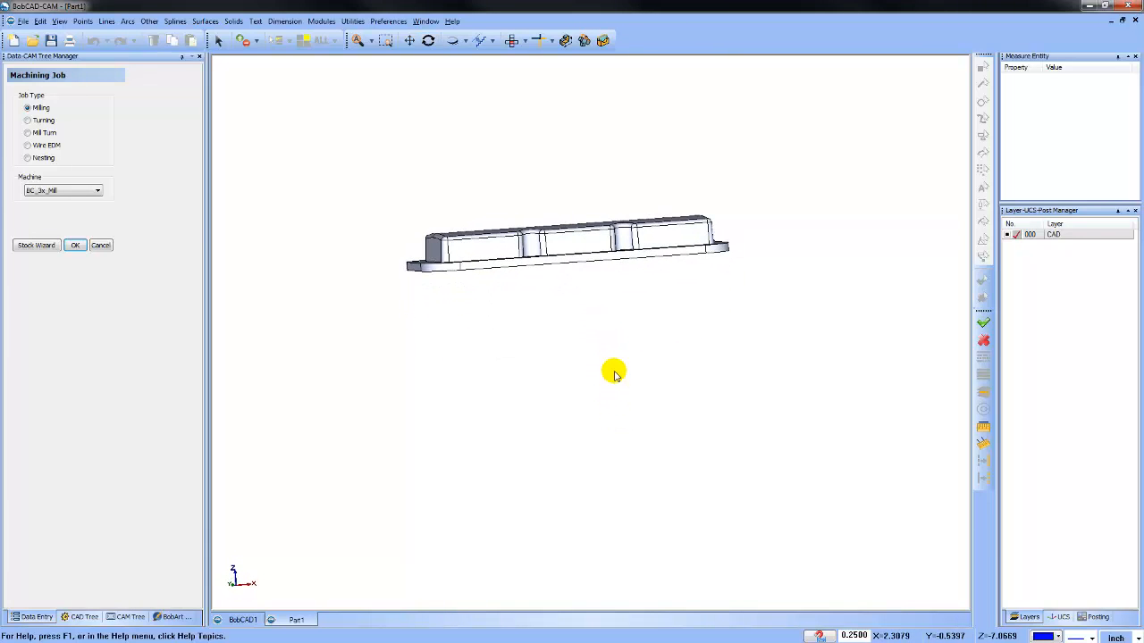
click(389, 21)
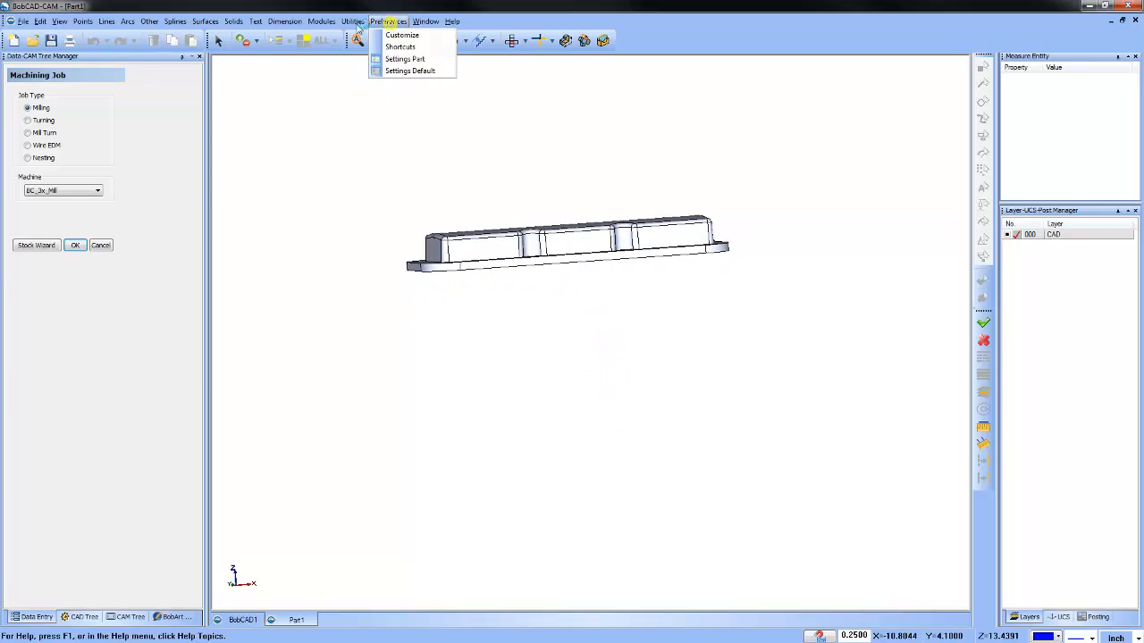
click(422, 59)
click(656, 453)
click(558, 450)
- Examine the valve cover and its position on the X-Y axes from several angles and zoom levels
middle_drag(625, 378, 653, 396)
scroll(616, 330, up, 2)
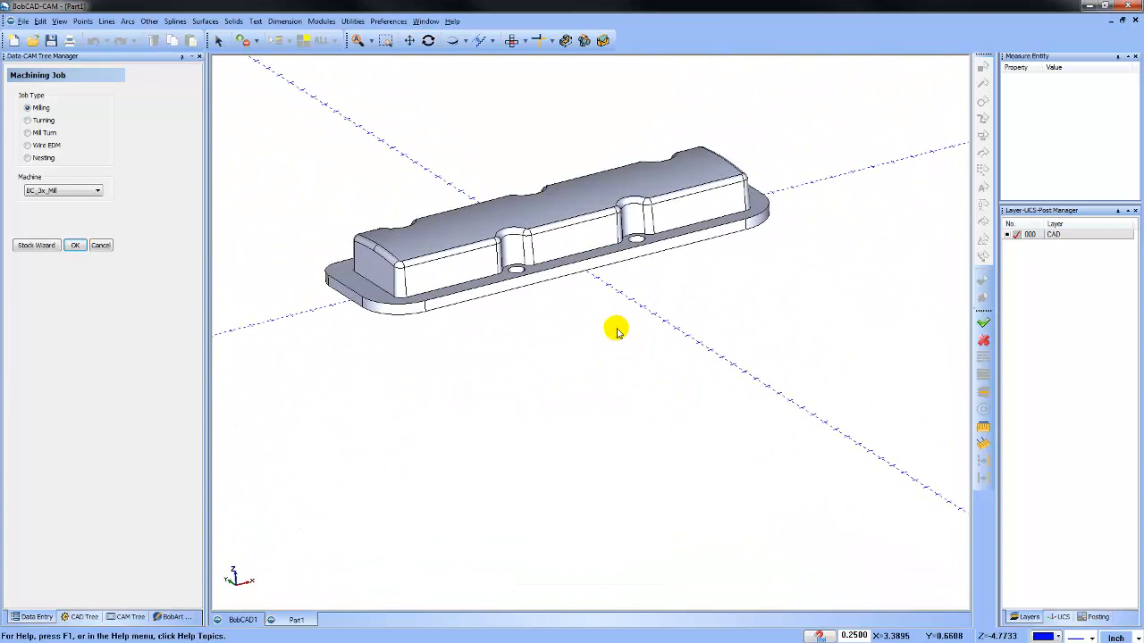
ctrl+middle_drag(617, 332, 614, 384)
click(356, 45)
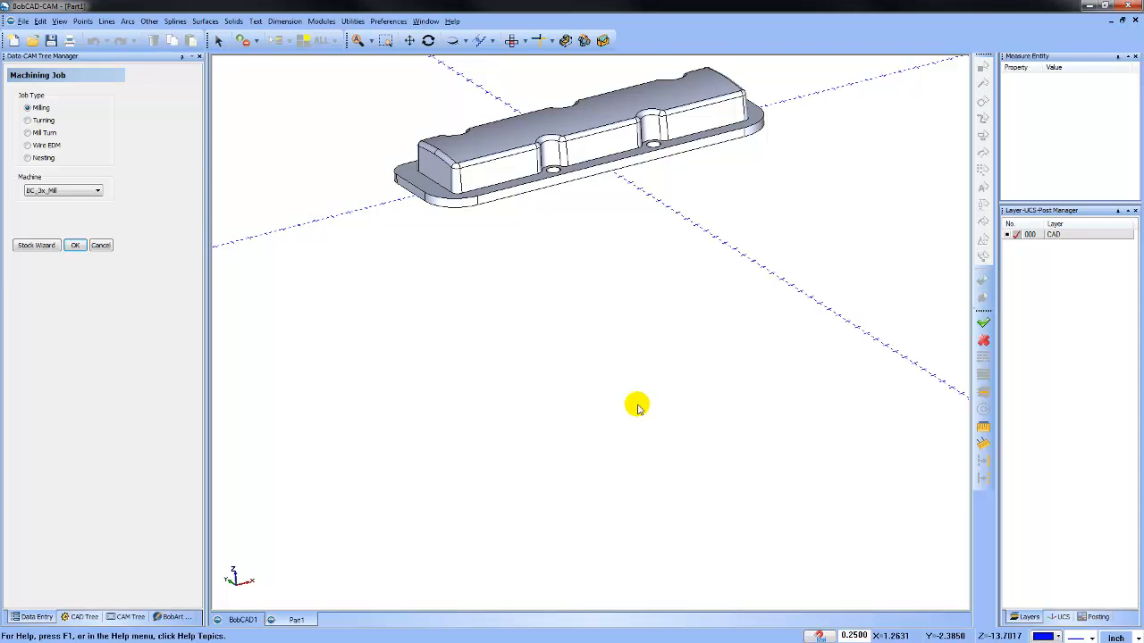
middle_drag(577, 310, 598, 372)
key(ctrl+w)
key(ctrl+w)
key(ctrl+w)
scroll(608, 312, up, 2)
key(ctrl+w)
right_click(536, 141)
click(568, 162)
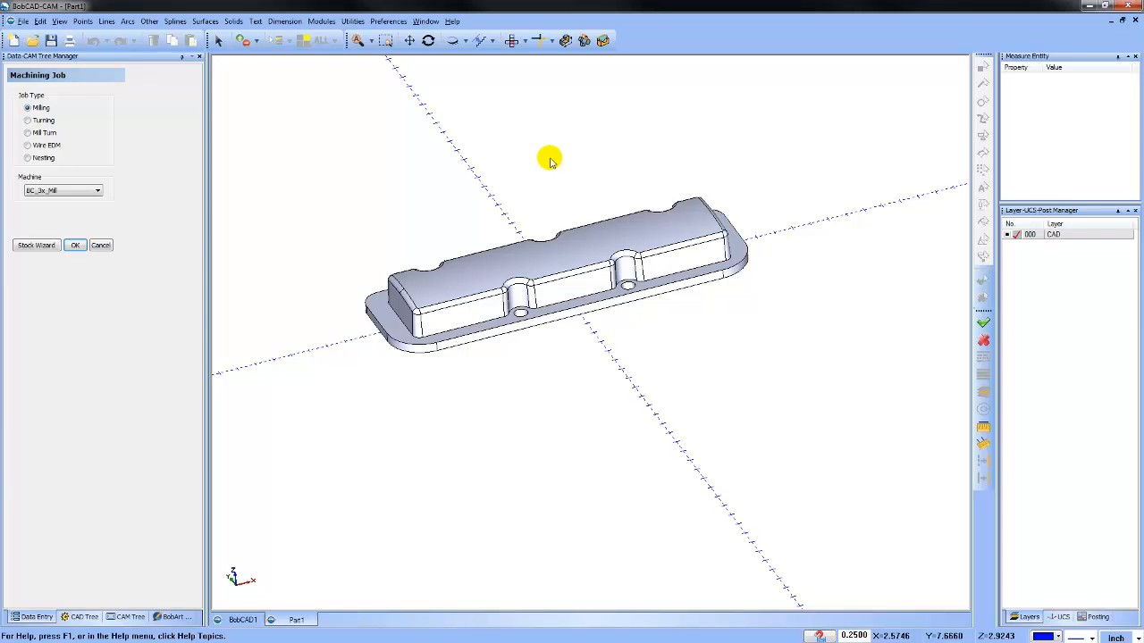
- Unstitch the valve cover solid to surfaces
middle_drag(595, 322, 629, 346)
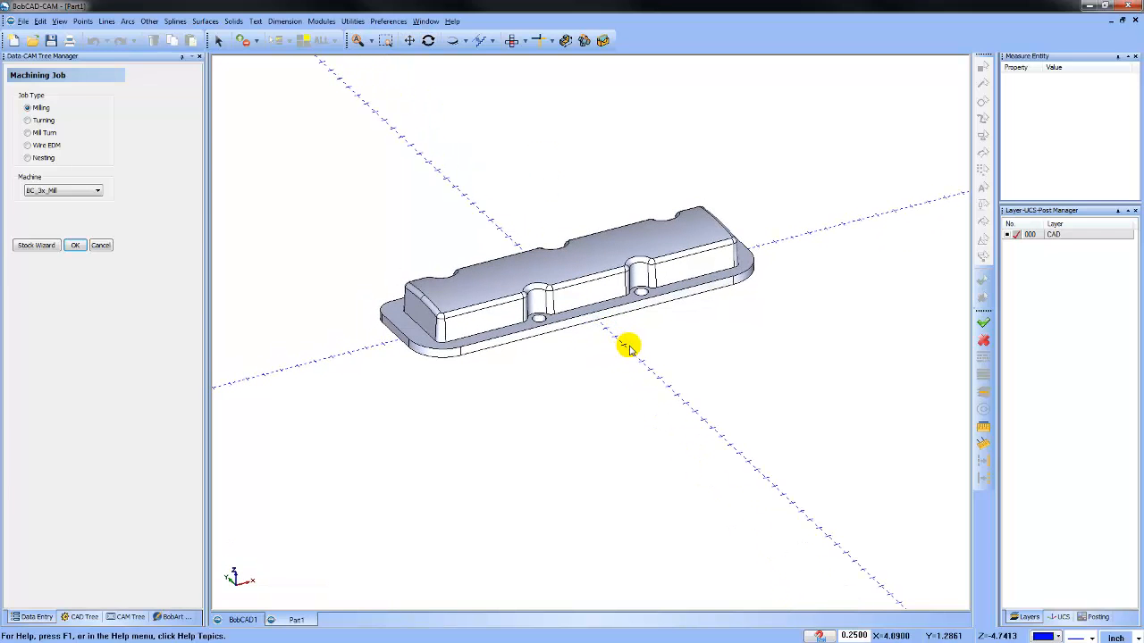
click(353, 22)
mouse_move(417, 134)
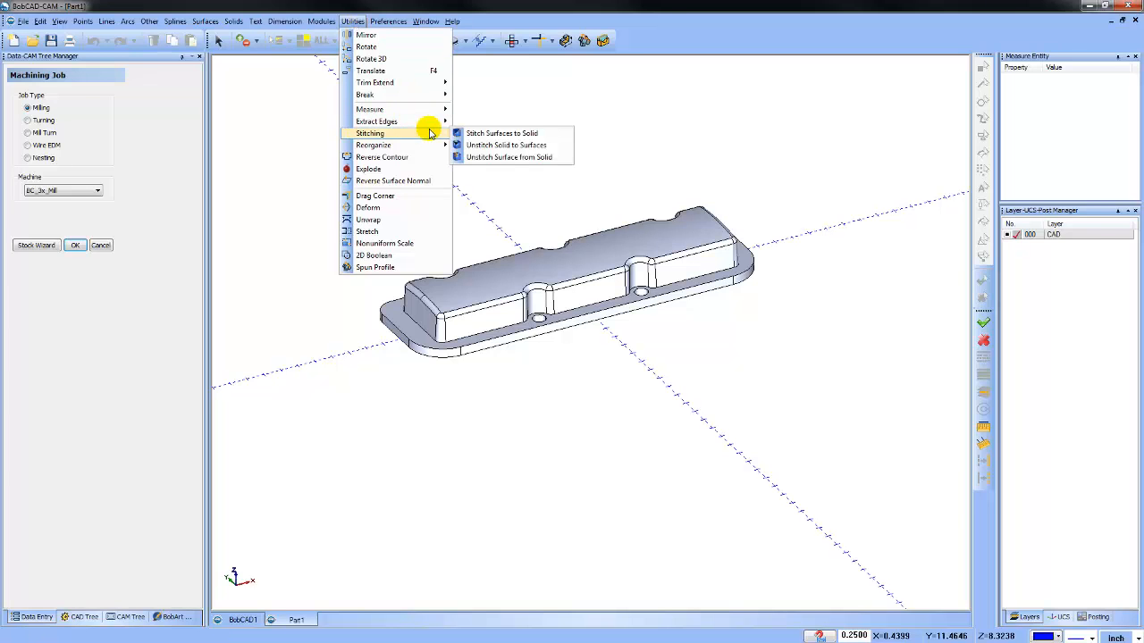
click(500, 146)
click(527, 268)
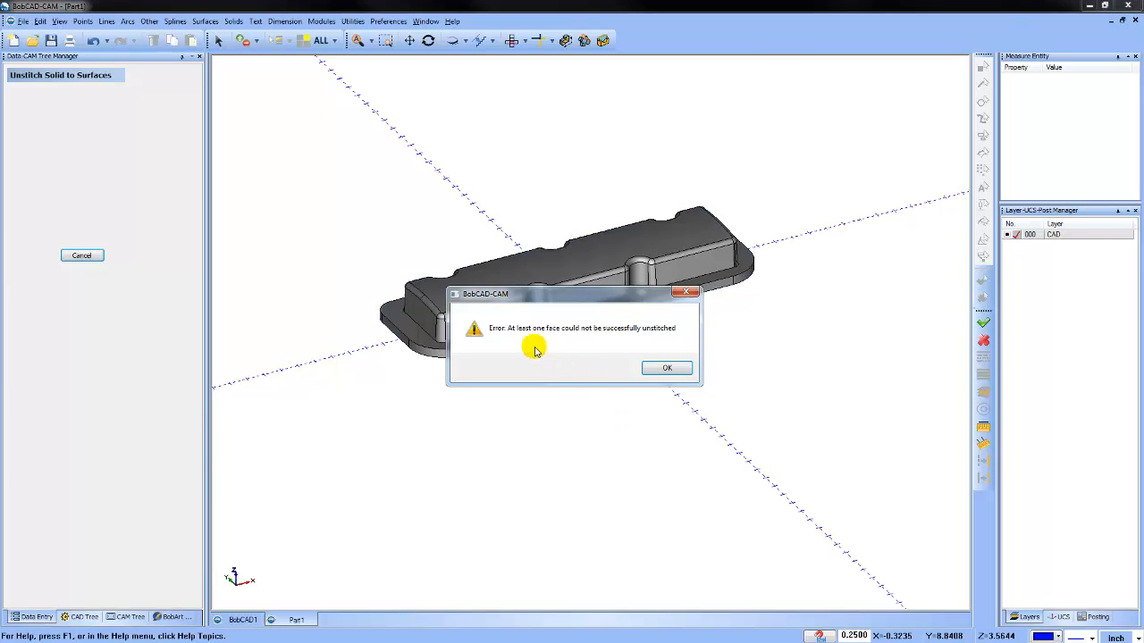
click(663, 373)
- Examine the unstitched surfaces around the corner of the valve cover's raised body
middle_drag(736, 368, 658, 372)
scroll(633, 284, up, 5)
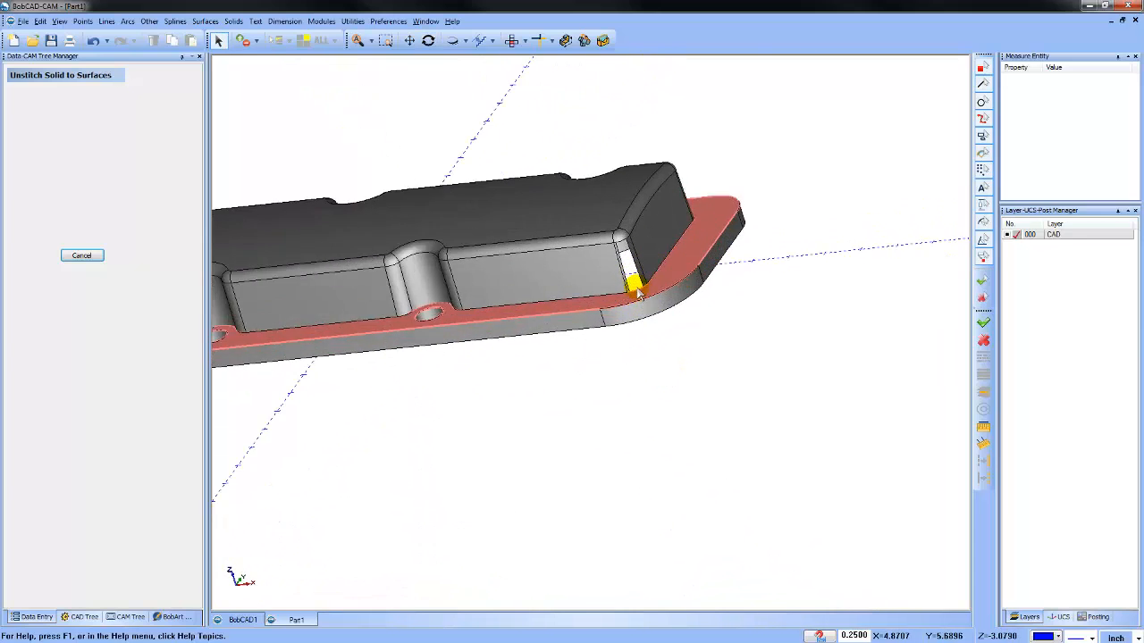
scroll(633, 279, down, 6)
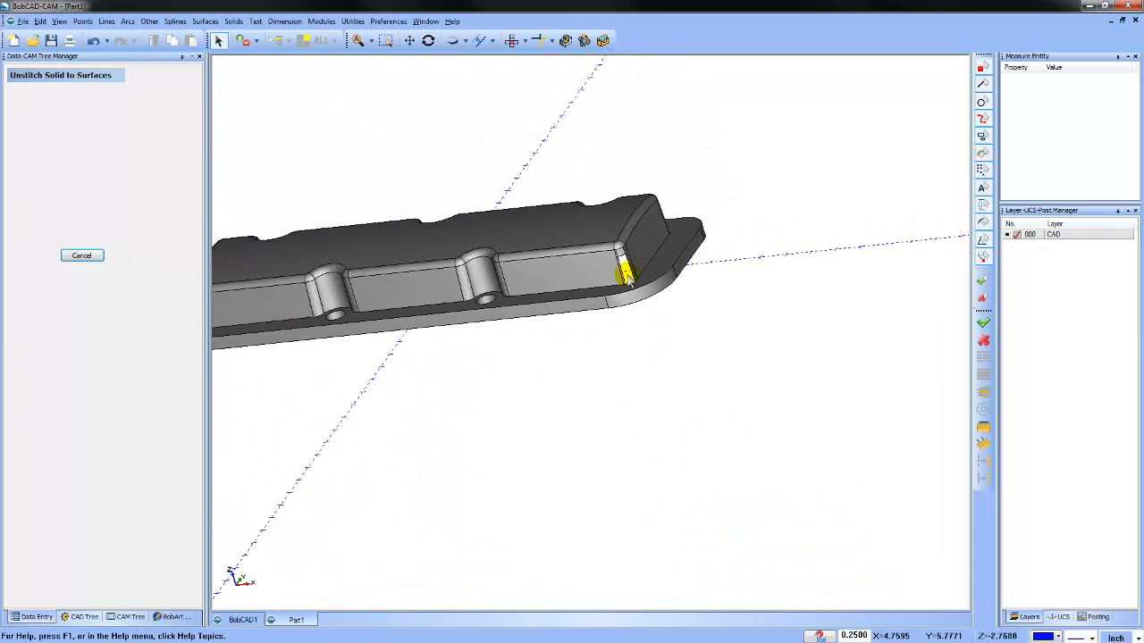
middle_drag(693, 349, 576, 300)
scroll(510, 248, up, 3)
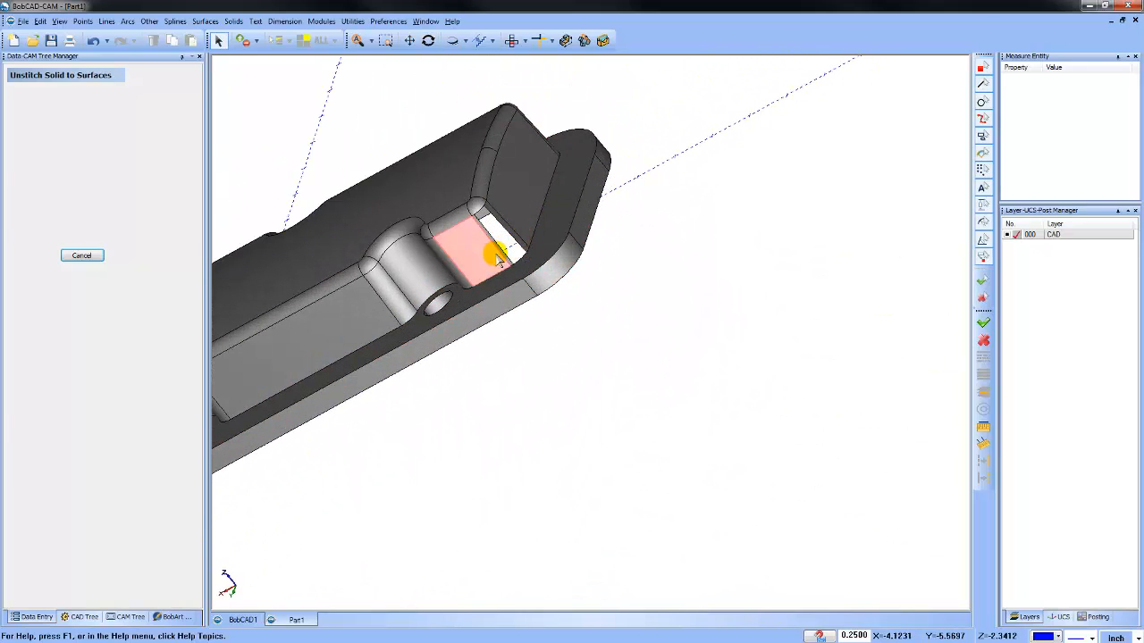
scroll(501, 275, down, 2)
middle_drag(501, 275, 646, 381)
scroll(641, 368, up, 5)
scroll(643, 371, up, 1)
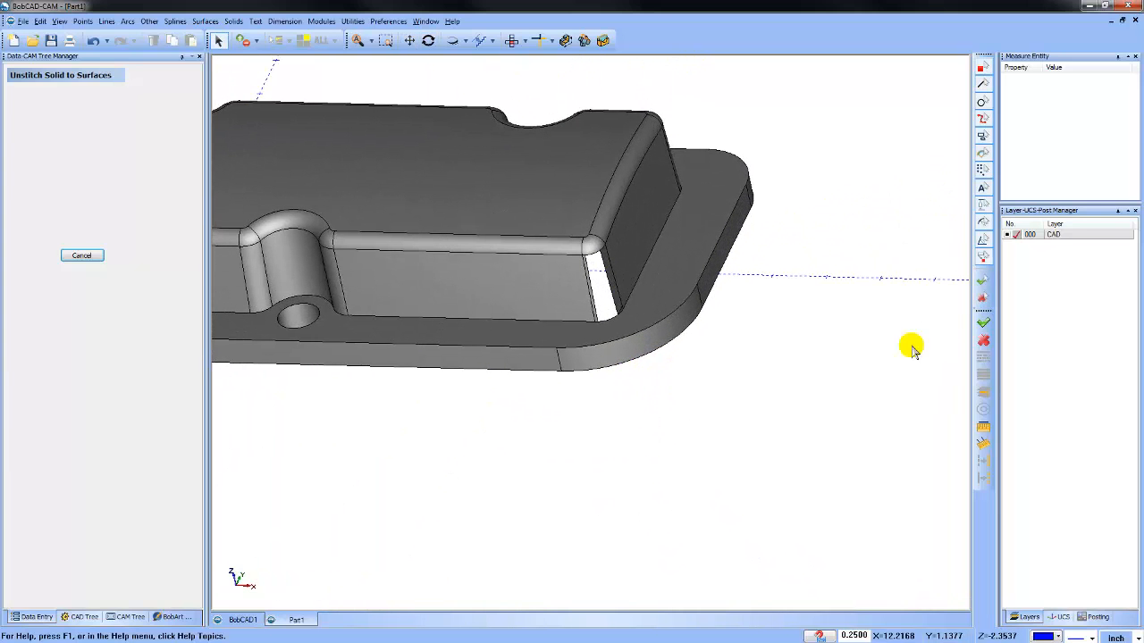
- Add layer 001 and make it the active layer
right_click(1054, 233)
click(1079, 241)
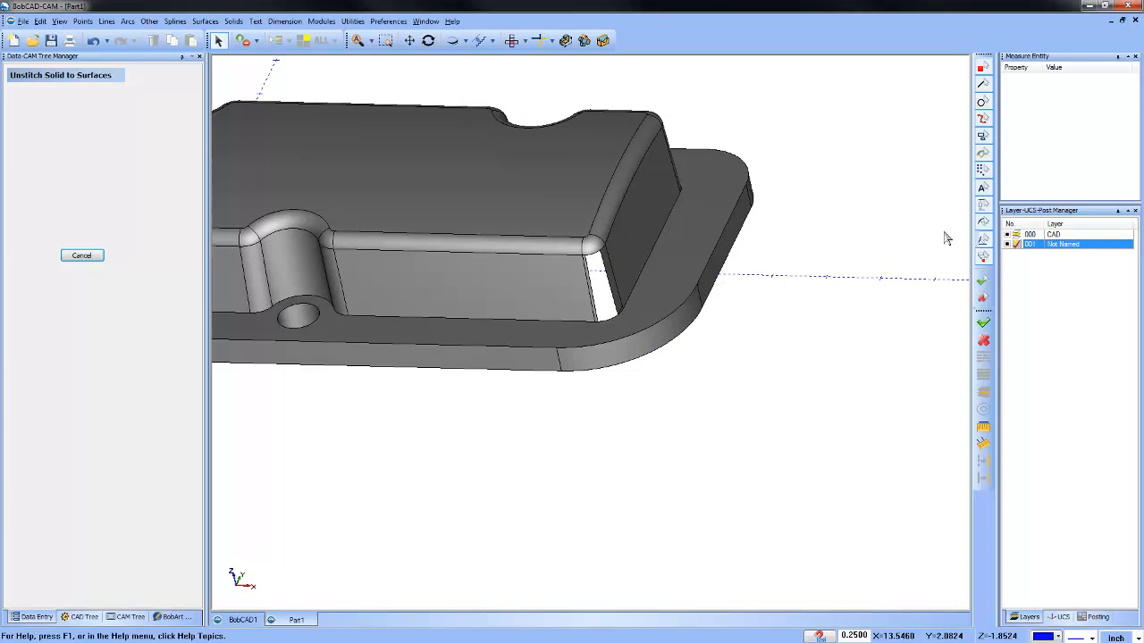
click(1016, 243)
- Extract the four single edges bounding the opening at the corner of the valve cover's raised body
click(353, 21)
mouse_move(401, 117)
click(473, 112)
click(619, 243)
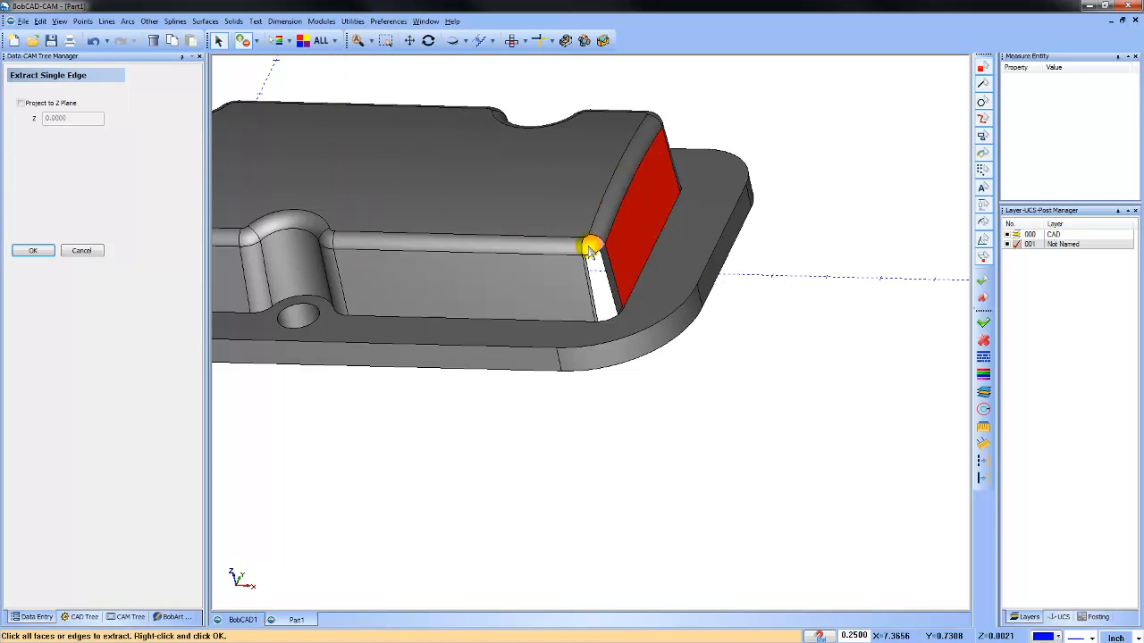
click(603, 320)
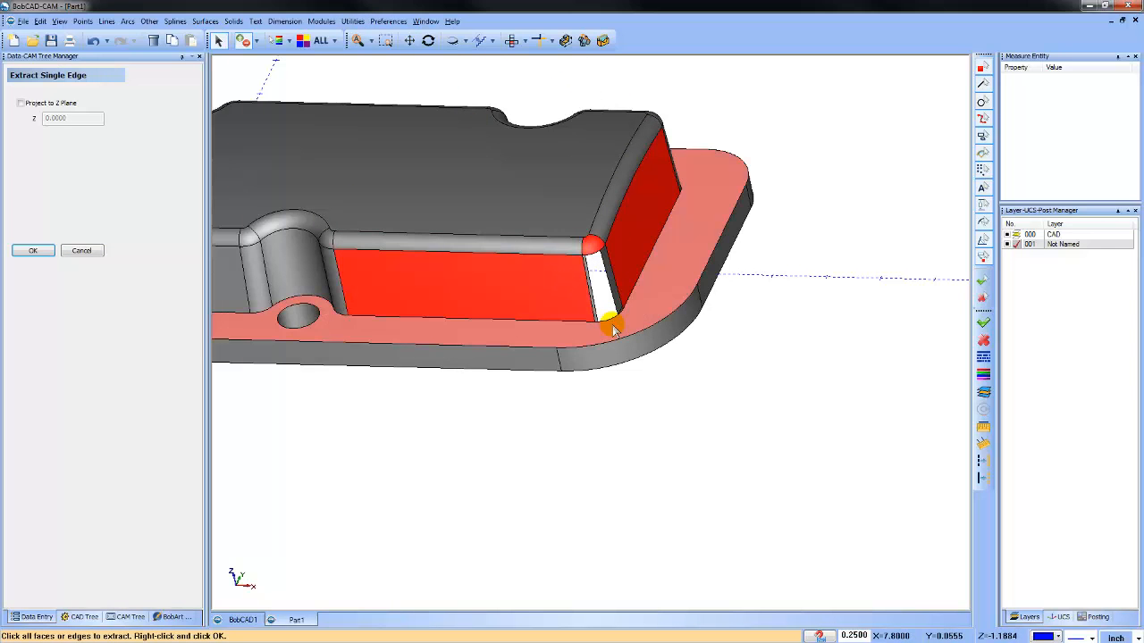
click(625, 251)
click(540, 282)
middle_drag(686, 387, 529, 313)
scroll(541, 276, up, 5)
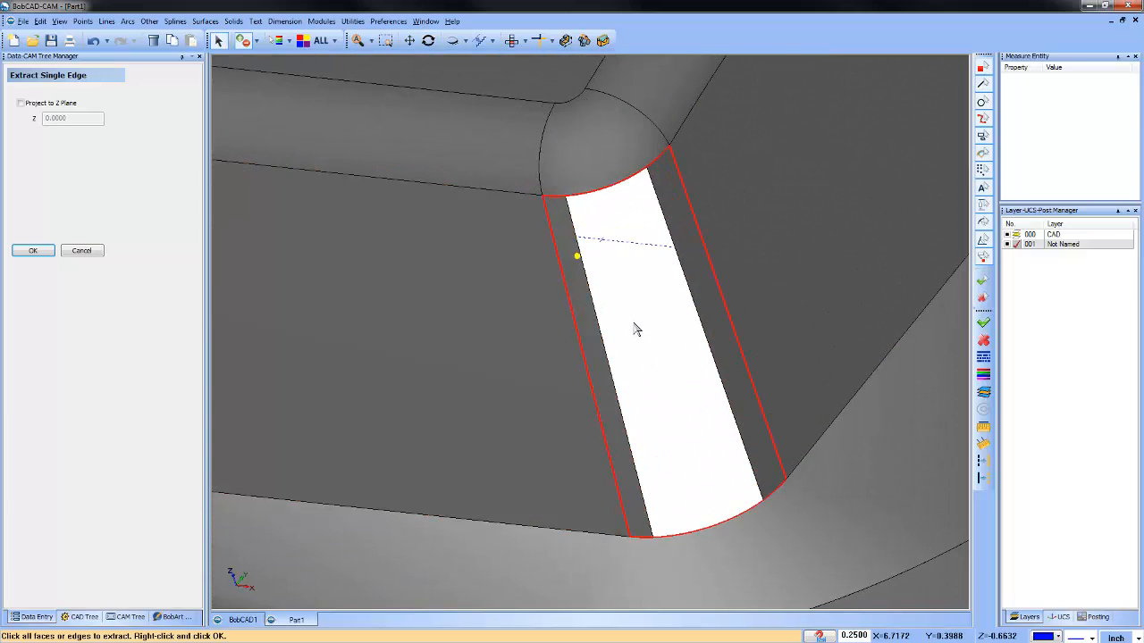
scroll(635, 327, down, 3)
middle_drag(653, 499, 684, 466)
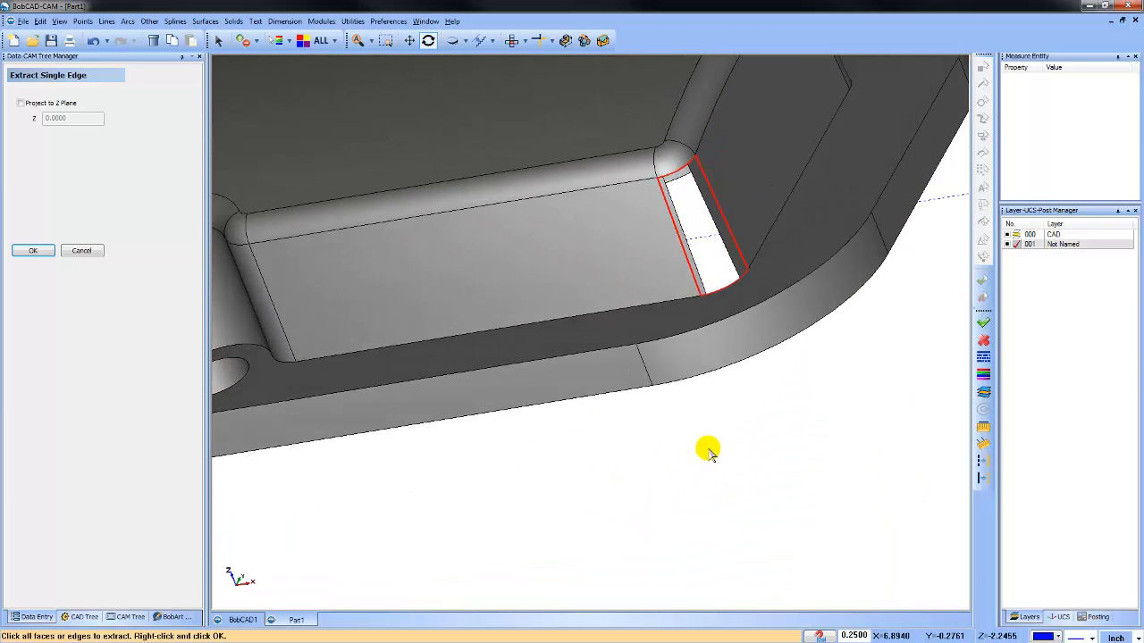
scroll(712, 451, down, 3)
middle_drag(755, 454, 717, 451)
middle_drag(762, 406, 778, 411)
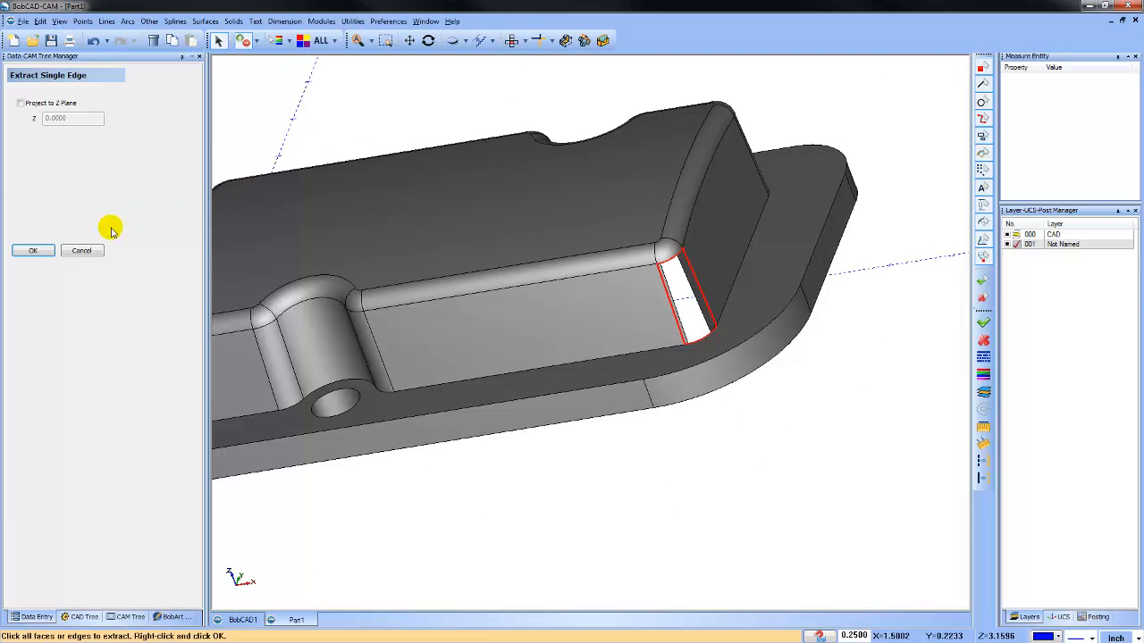
click(46, 250)
- Hide layer 000 (CAD) to isolate the extracted edges on layer 001
click(1007, 235)
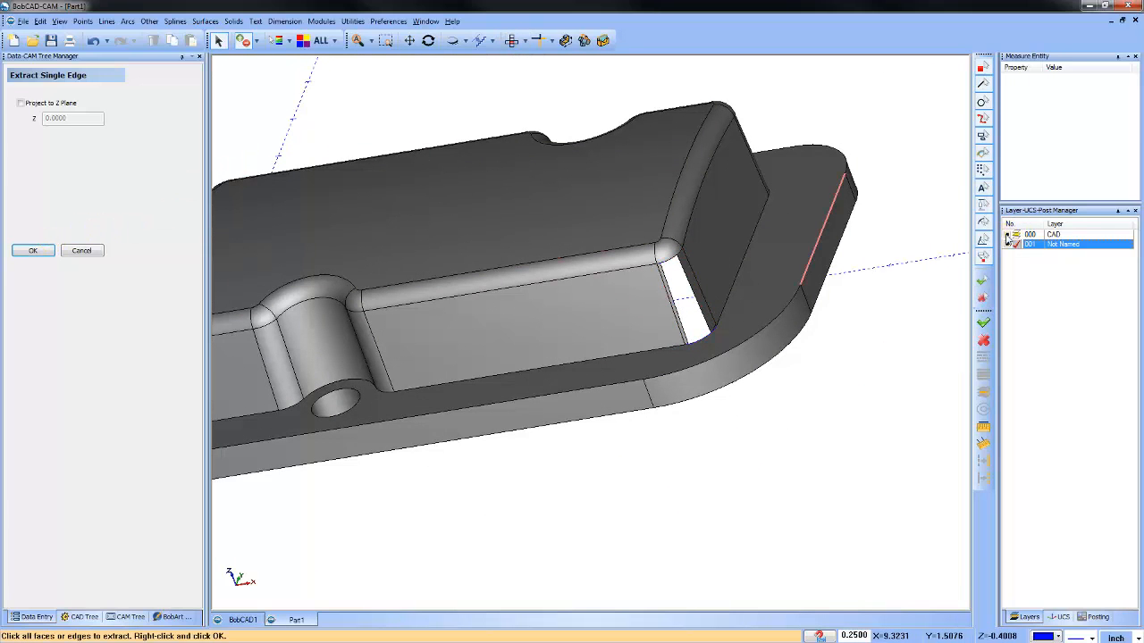
middle_drag(846, 324, 729, 352)
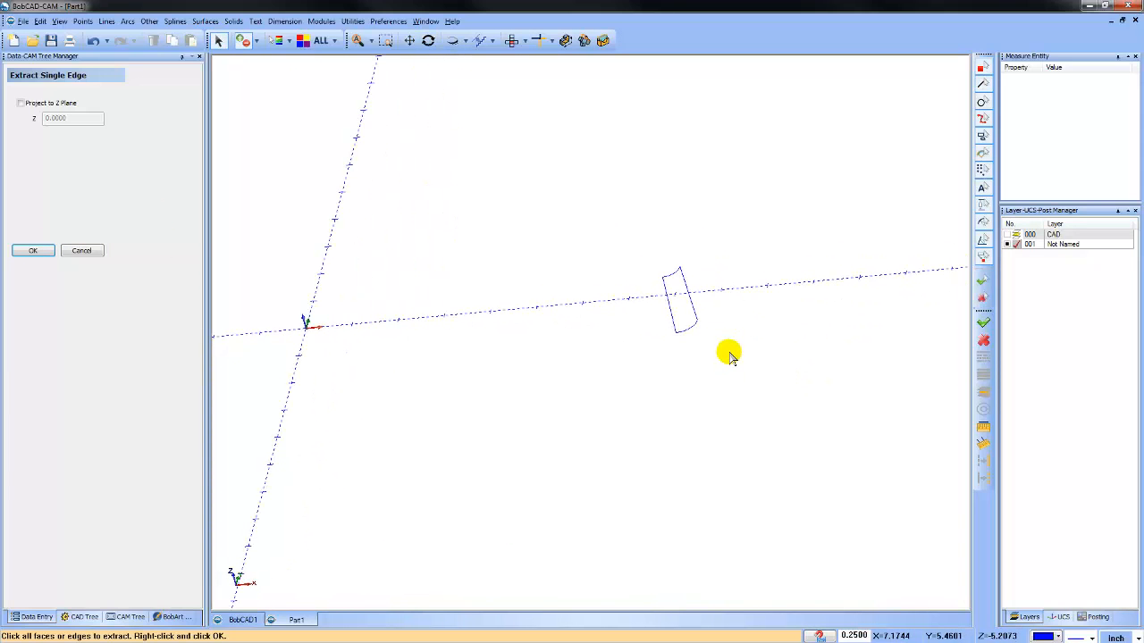
scroll(702, 306, up, 4)
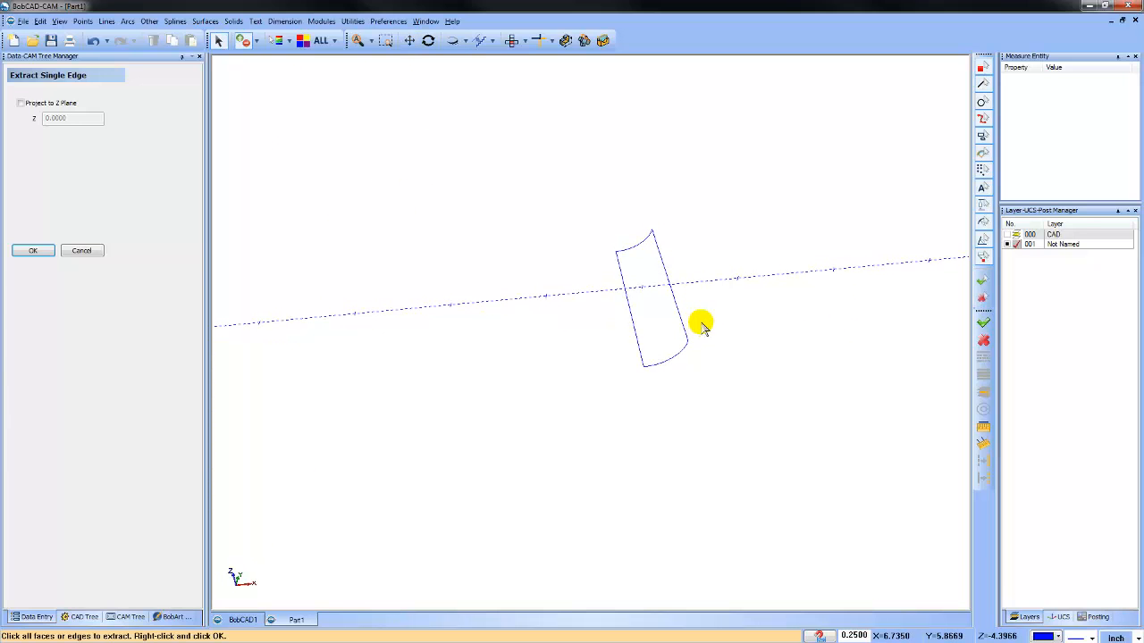
- Turn off the X-Y axis and gnomon display in the part settings
click(388, 21)
click(407, 57)
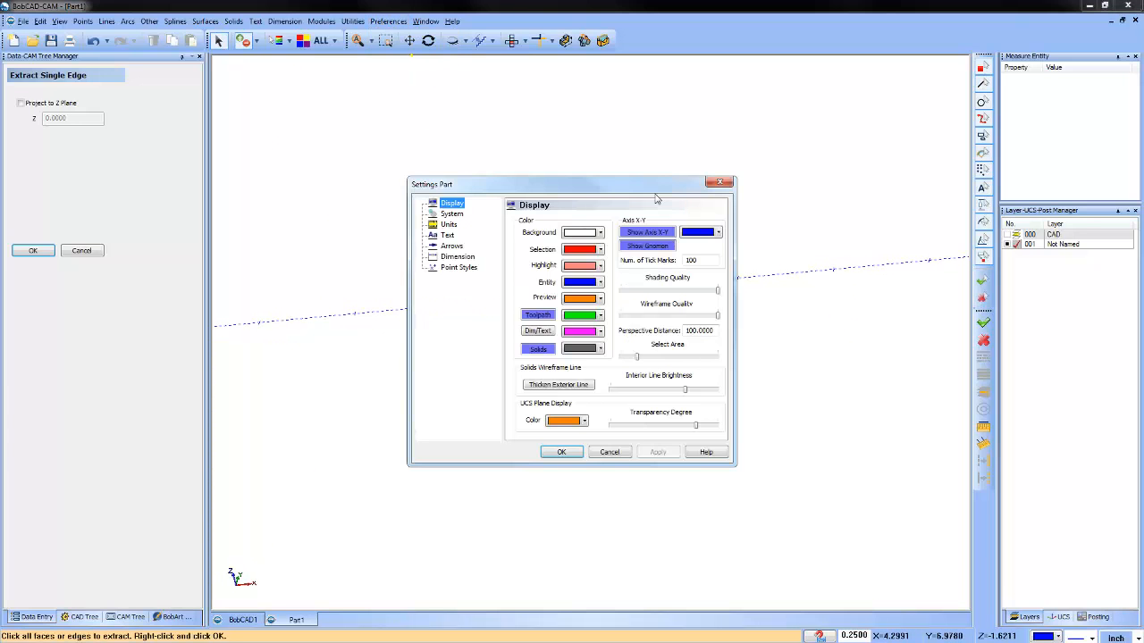
click(658, 234)
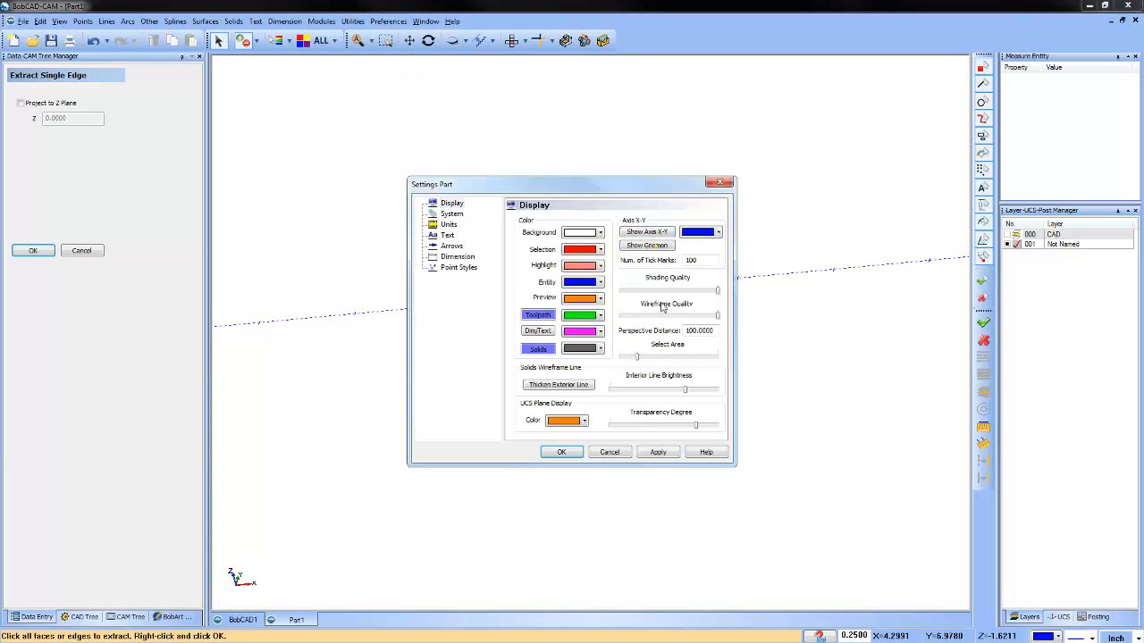
click(575, 453)
- Add layer 002 as the active layer, and set the two curved edges as cross sections of a skin surface
right_click(1061, 249)
click(1082, 254)
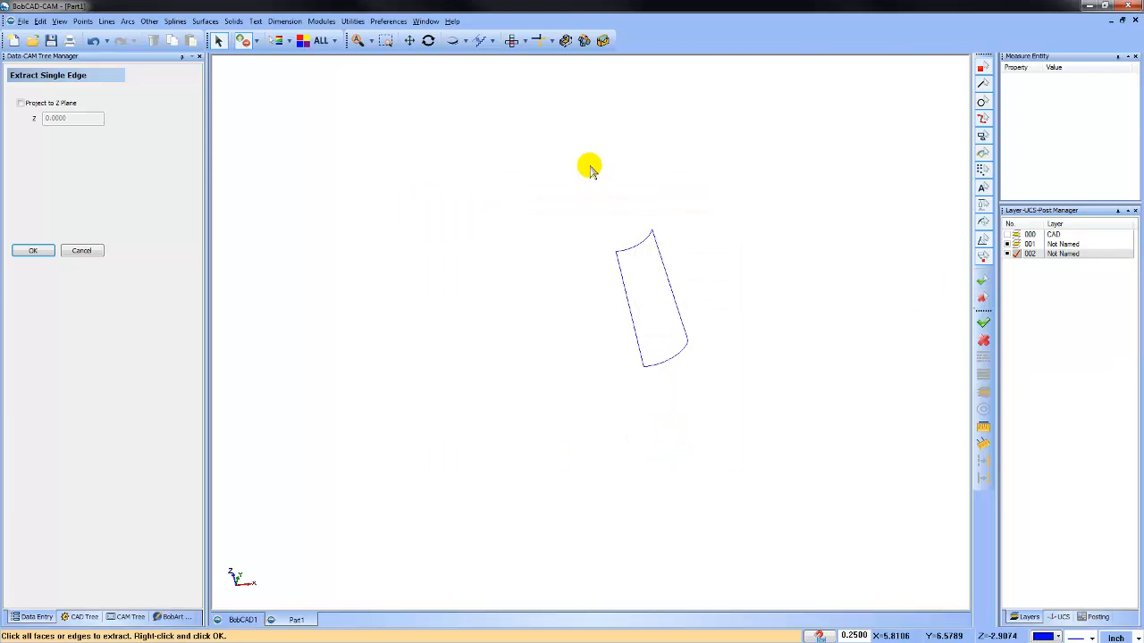
click(204, 20)
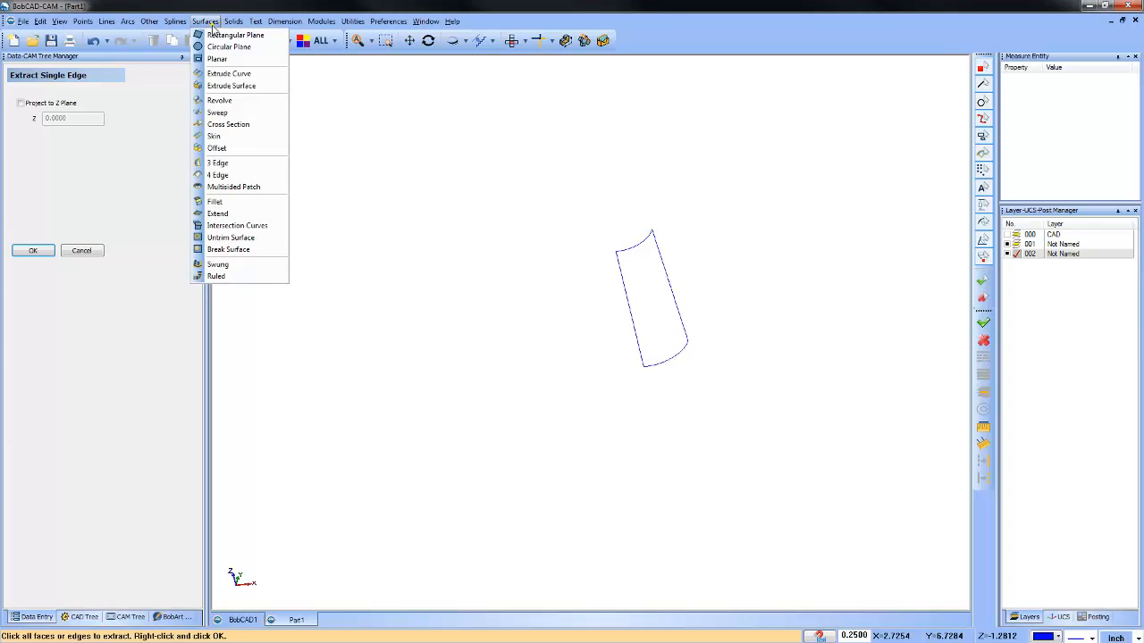
click(250, 137)
click(642, 238)
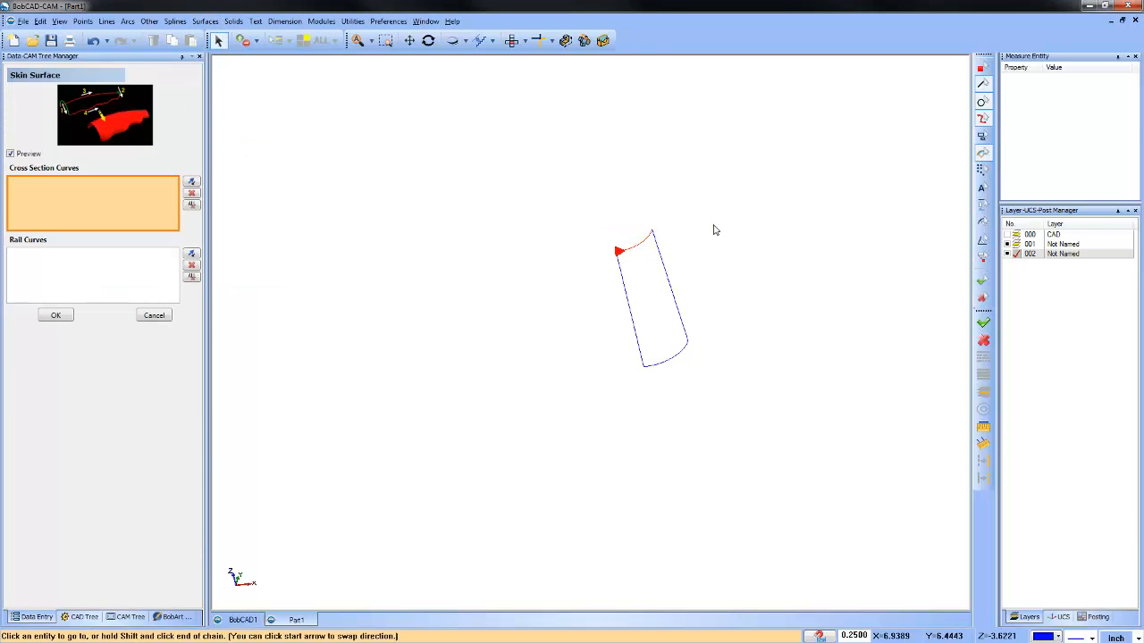
click(687, 350)
key(space)
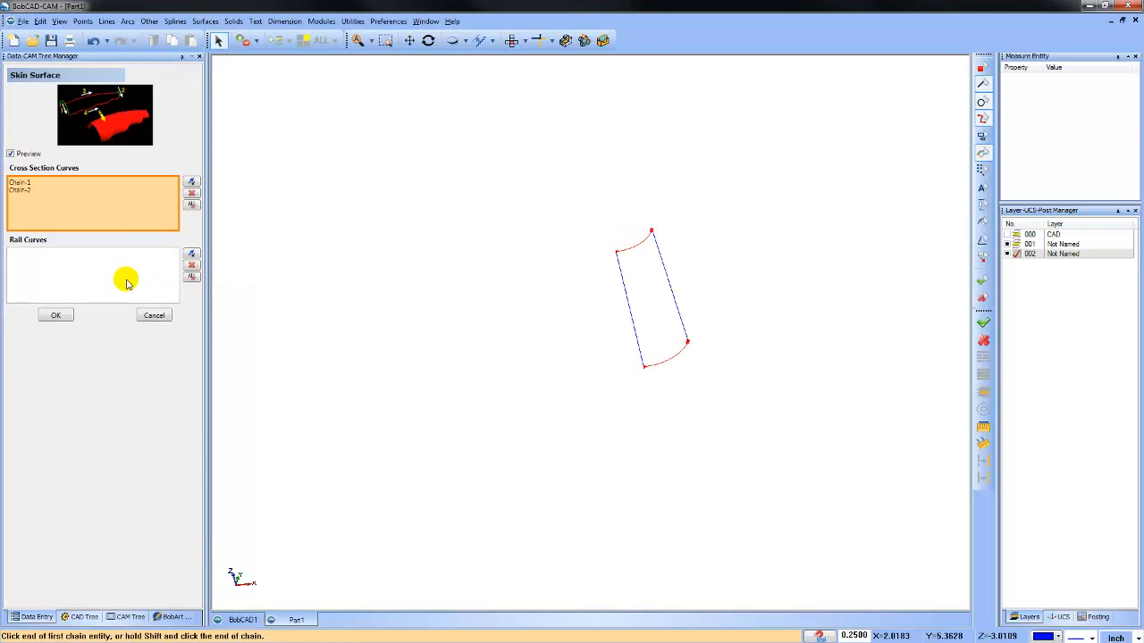
- Set the two straight edges as rail curves and create the skin surface on layer 002
click(133, 285)
click(641, 362)
key(space)
click(684, 333)
click(726, 300)
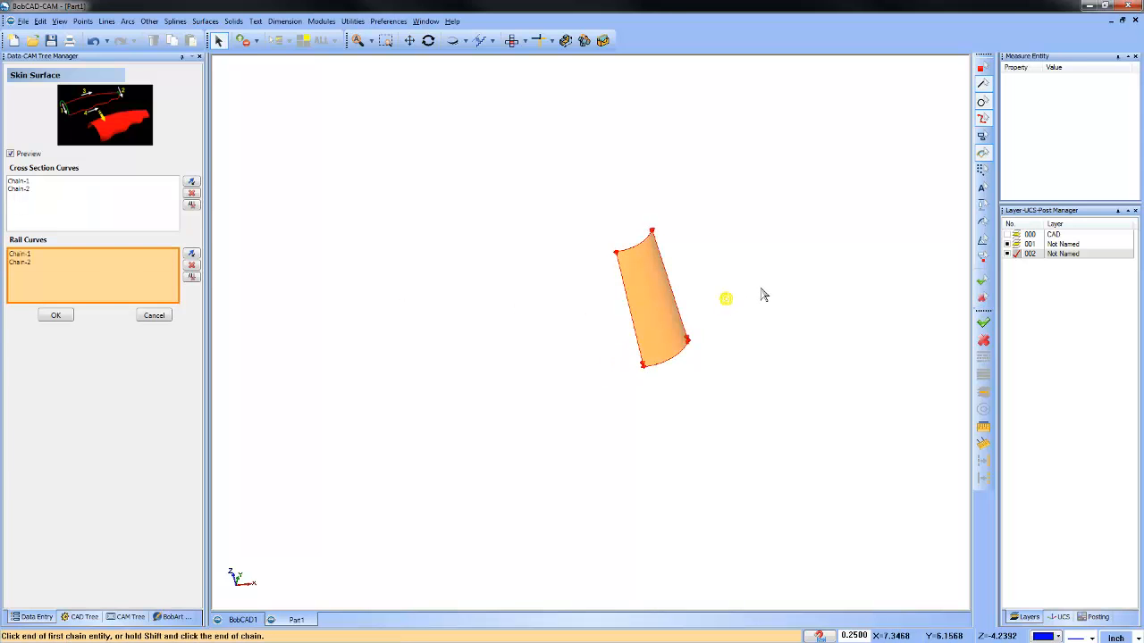
key(space)
- Show layer 000 (CAD) again and turn the valve cover over to the matching corner inside the pocket
click(1007, 235)
scroll(762, 312, down, 3)
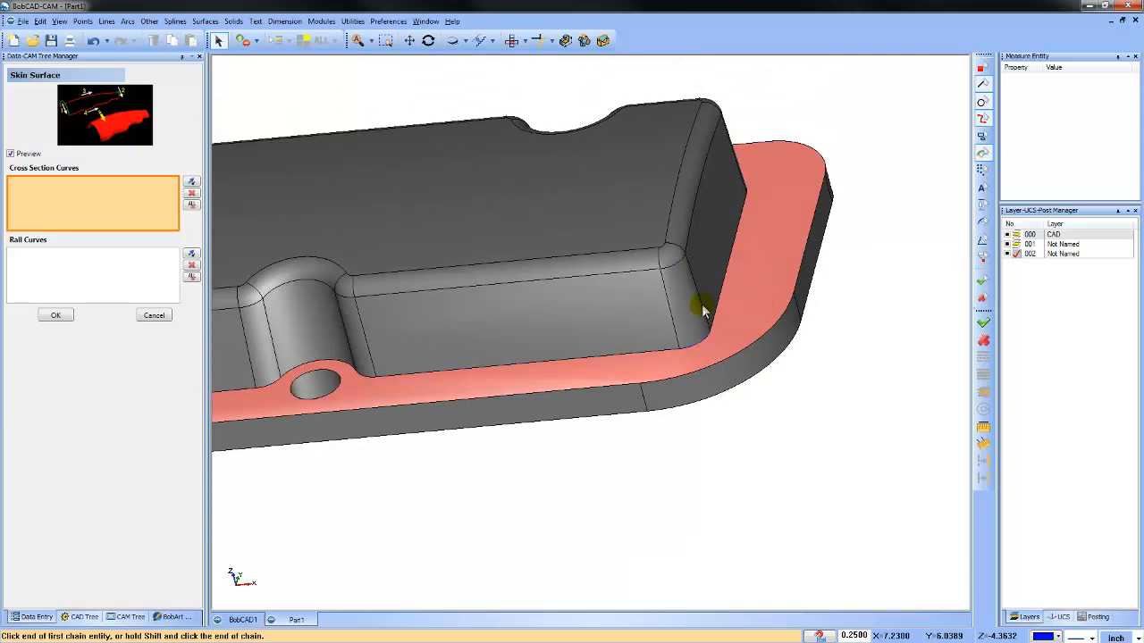
scroll(754, 310, down, 2)
middle_drag(713, 349, 632, 299)
scroll(626, 224, up, 3)
middle_drag(612, 198, 614, 257)
scroll(613, 256, up, 2)
middle_drag(616, 352, 609, 342)
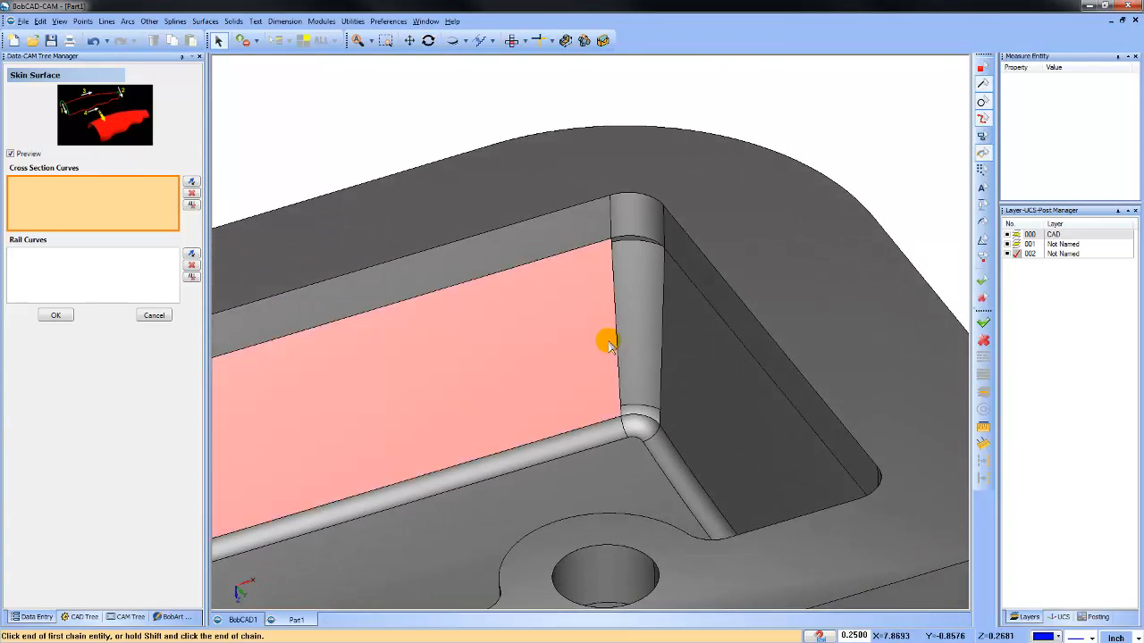
- Add layer 003 and make it the active layer
right_click(1064, 259)
click(1086, 265)
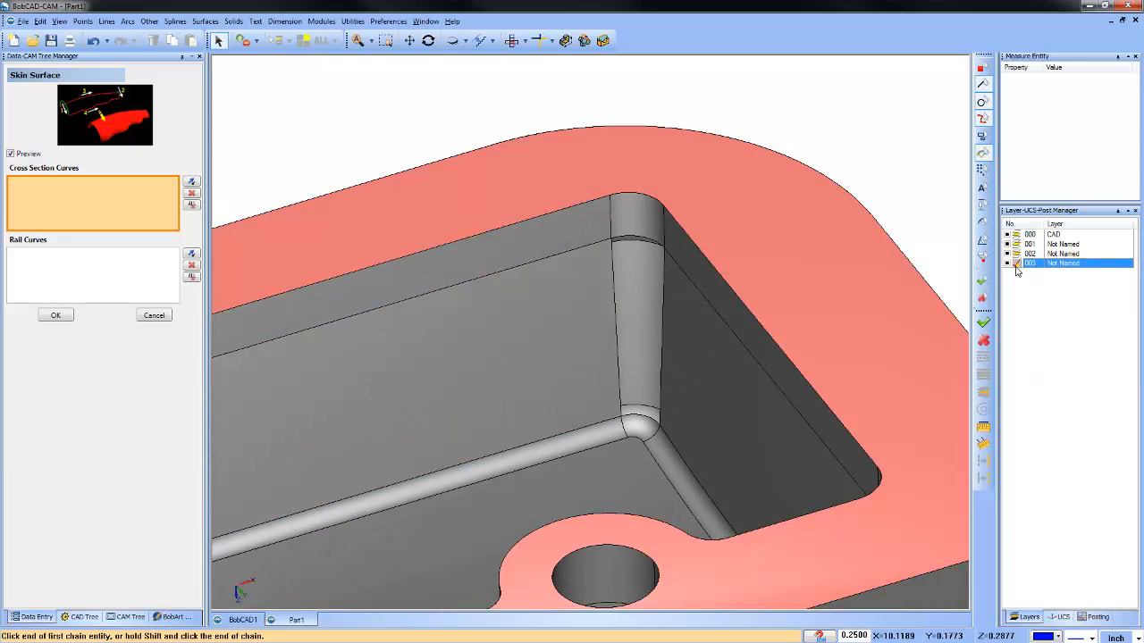
click(1016, 265)
- Extract the four single edges bounding the corner face inside the valve cover's pocket
click(352, 21)
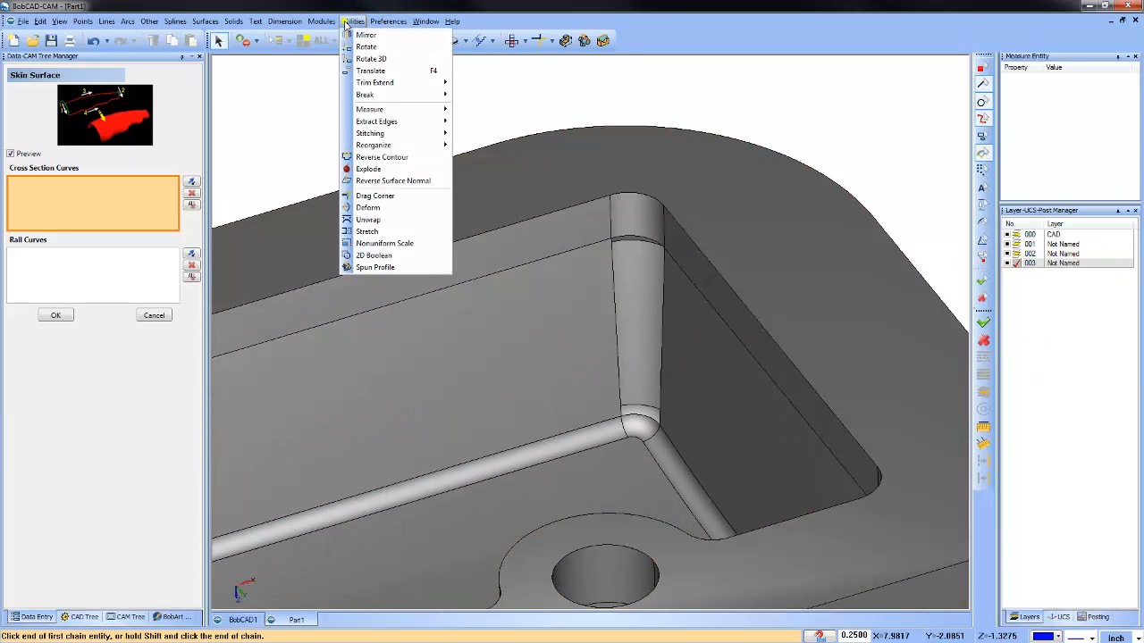
mouse_move(401, 125)
click(487, 120)
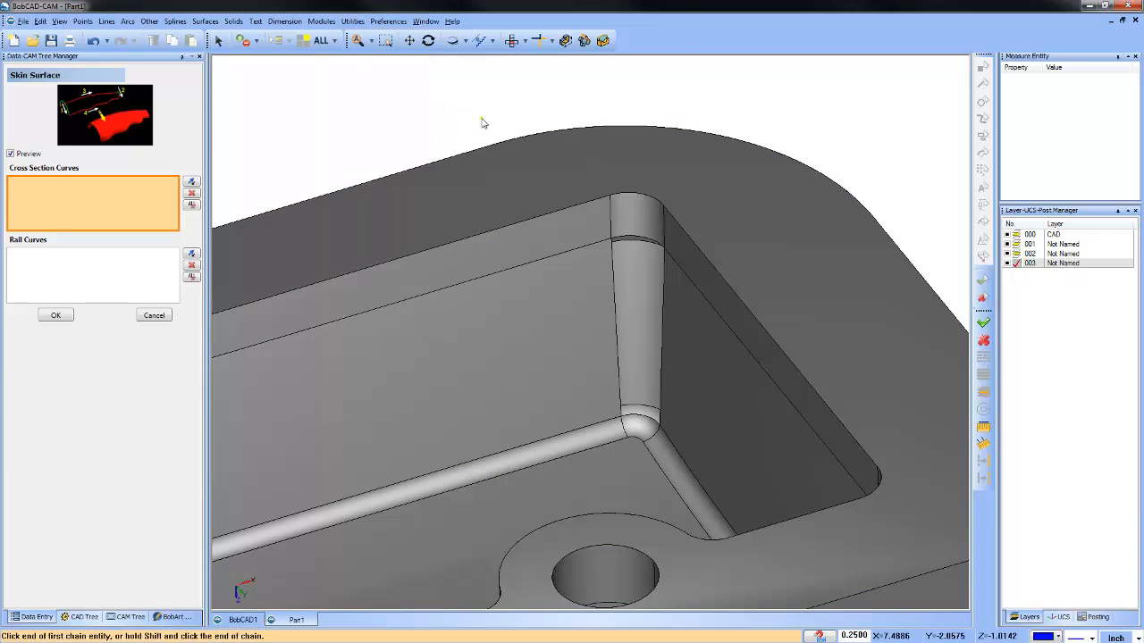
click(638, 238)
click(612, 258)
click(660, 302)
click(636, 424)
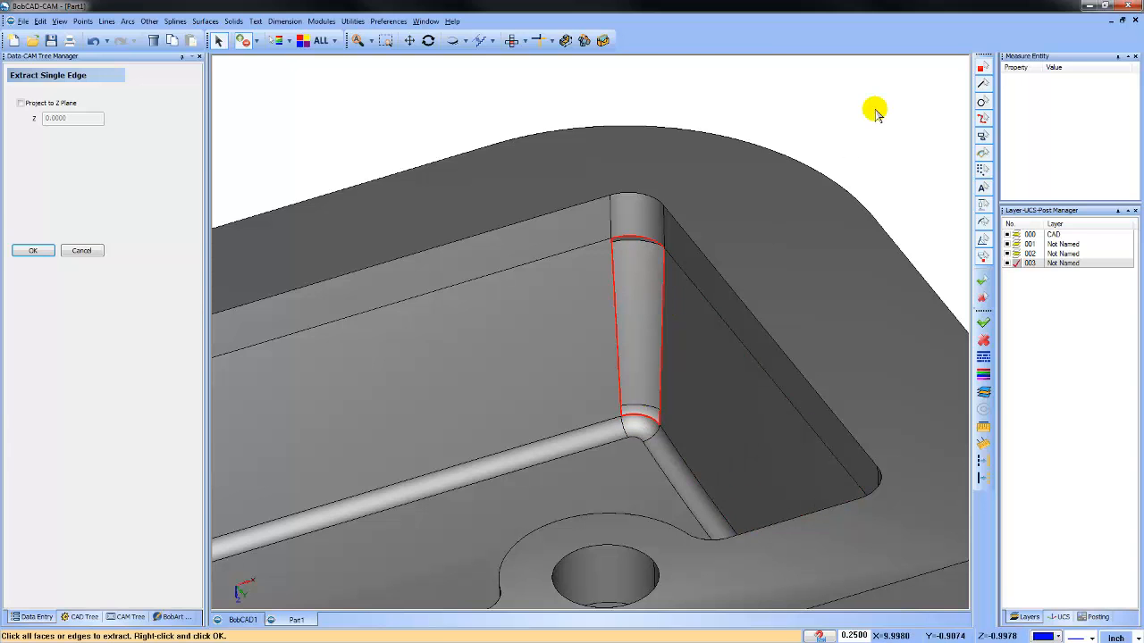
key(space)
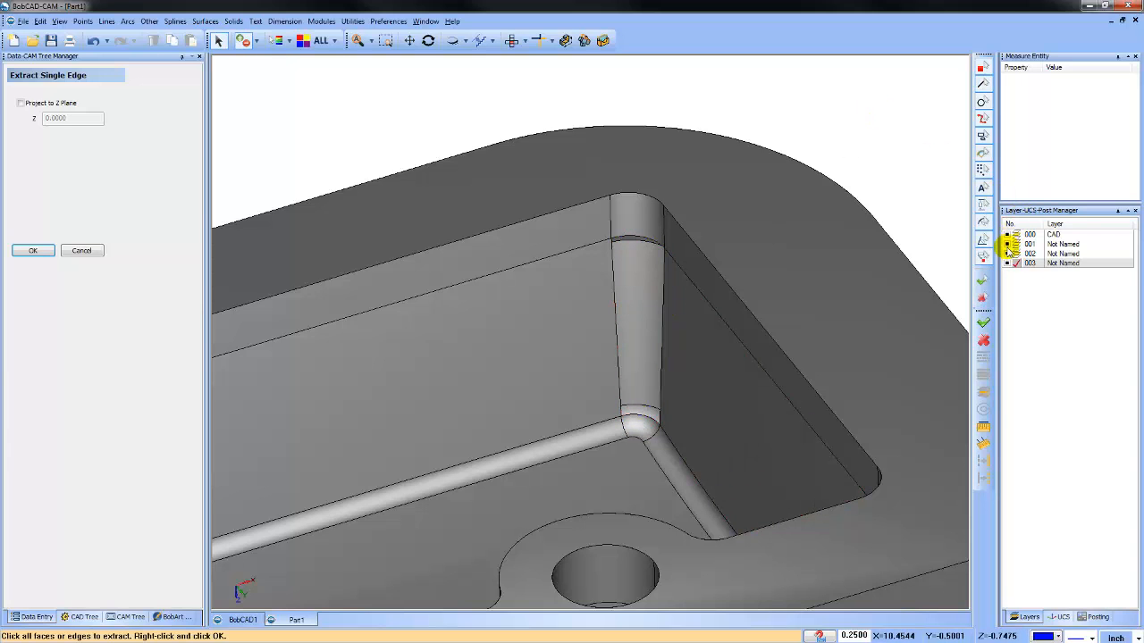
- Hide layers 000, 001 and 002, and add layer 004 as the active layer
click(1008, 253)
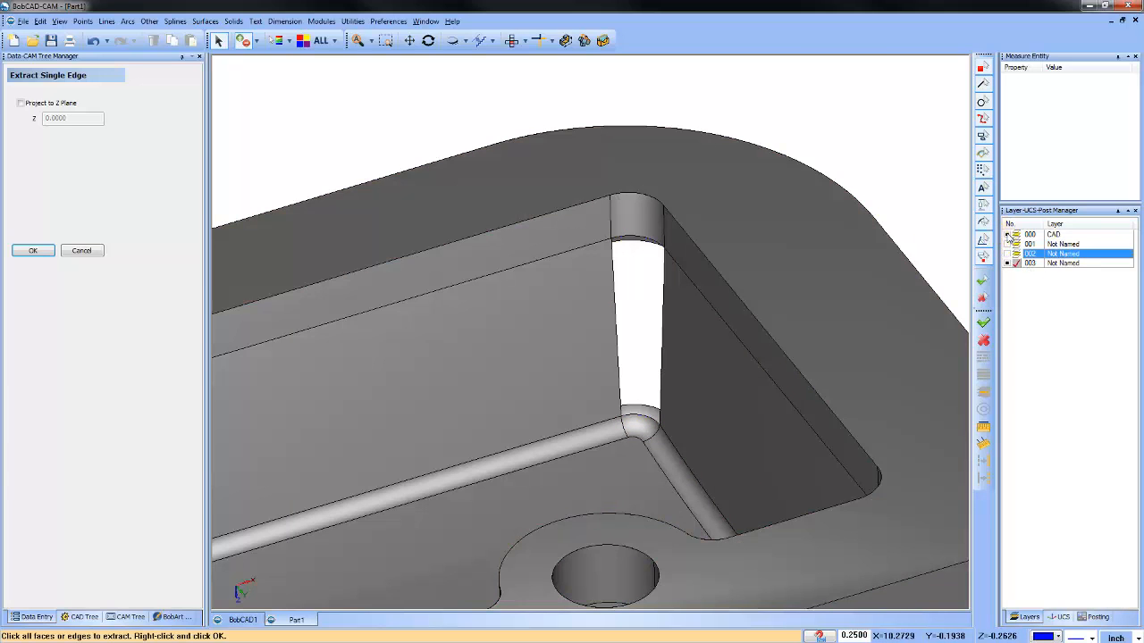
click(1008, 235)
right_click(1085, 265)
click(1086, 273)
click(1017, 272)
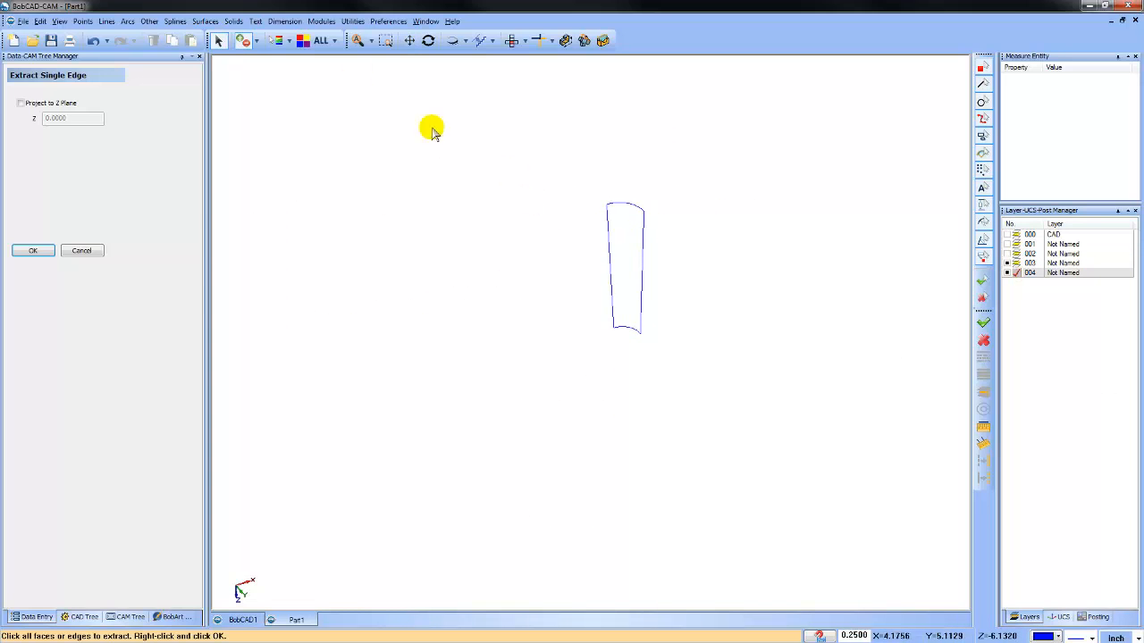
- Start a skin surface with the two curved edges of the inner corner as cross sections
click(206, 22)
click(242, 135)
click(635, 209)
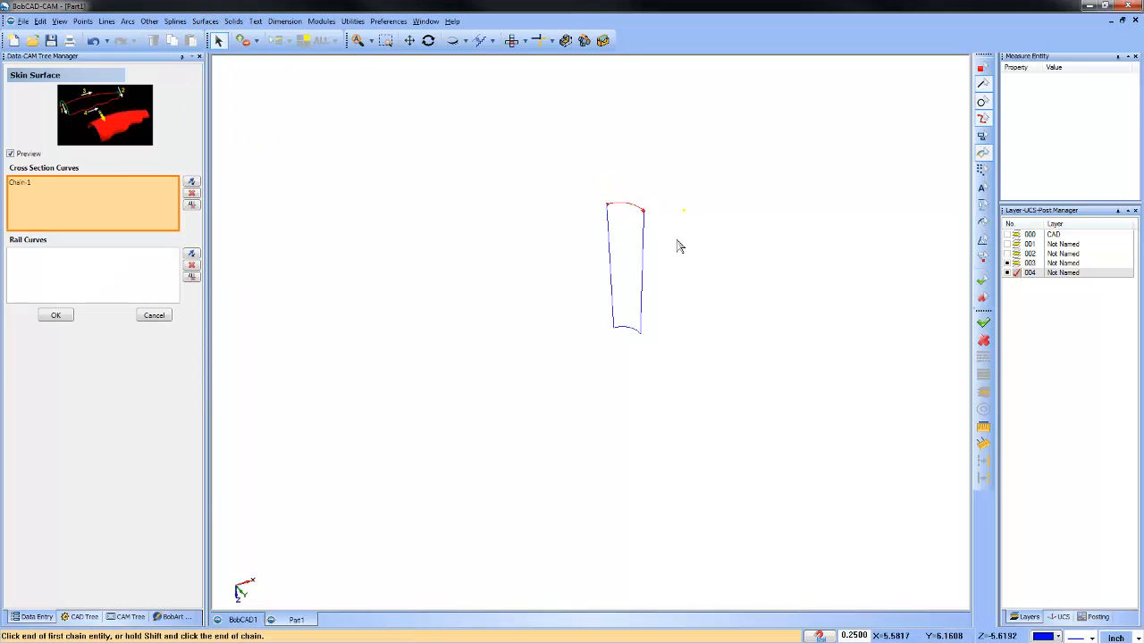
click(635, 332)
click(681, 350)
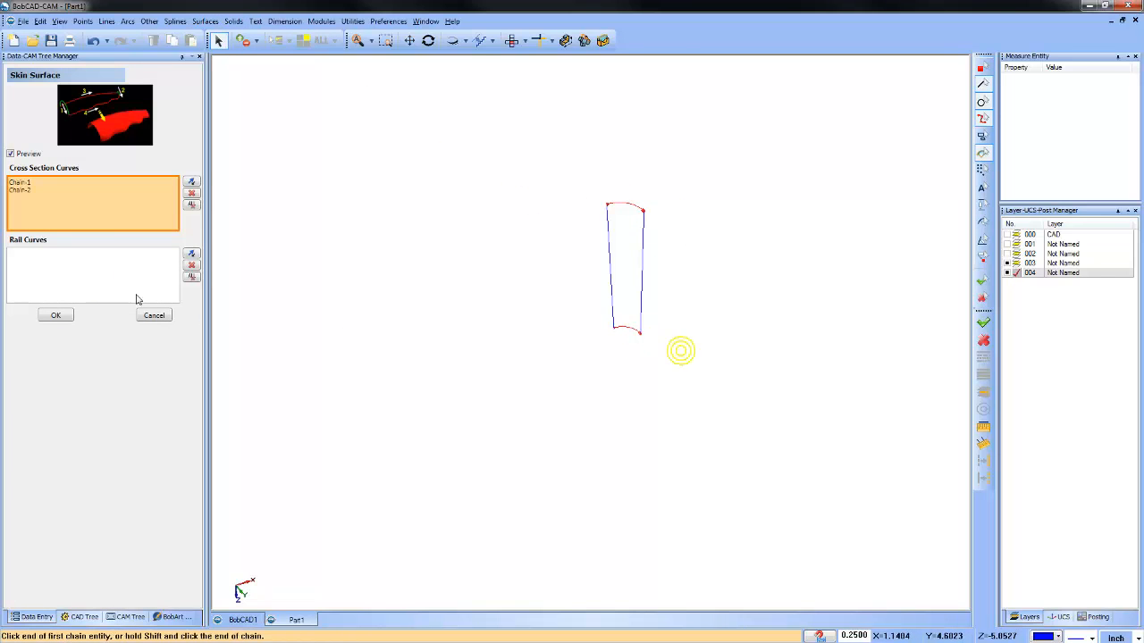
- Set the inner corner's two straight edges as rail curves and create the skin surface on layer 004
click(615, 244)
click(609, 286)
click(567, 309)
click(644, 318)
click(691, 332)
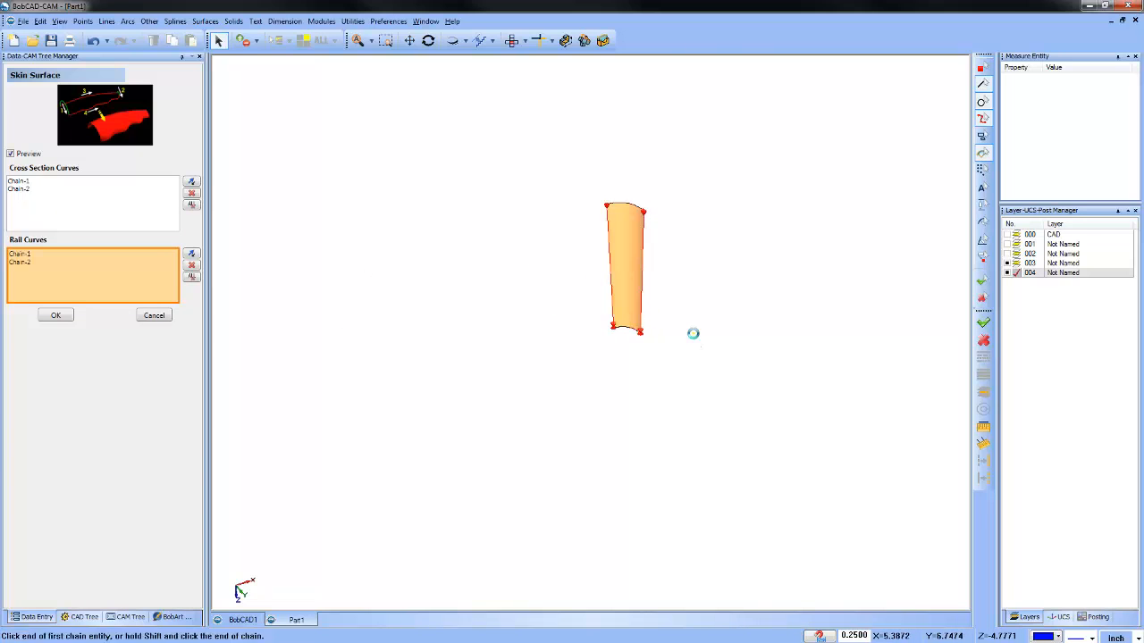
- Add layer 005 and make it the active layer, keeping layer 004 shown
right_click(1024, 273)
click(1037, 287)
click(1007, 274)
click(1007, 273)
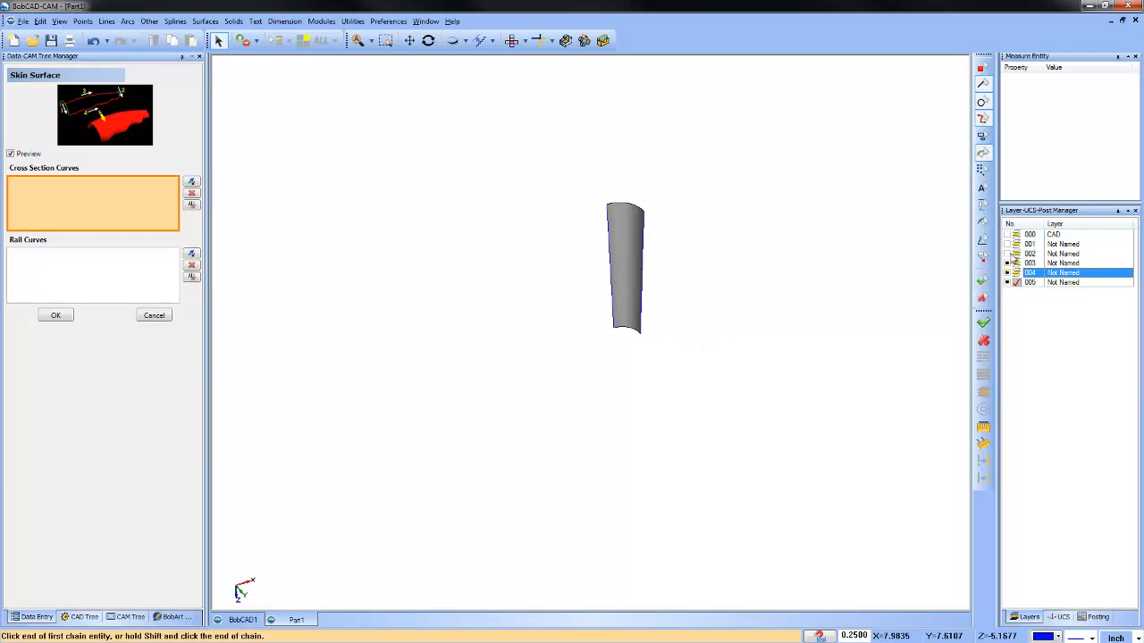
- Show layers 002 and 000 (CAD) again and turn the valve cover to the other open corner on its outside
click(1007, 253)
click(1007, 234)
scroll(817, 217, down, 5)
middle_drag(722, 342, 618, 315)
middle_drag(600, 335, 567, 332)
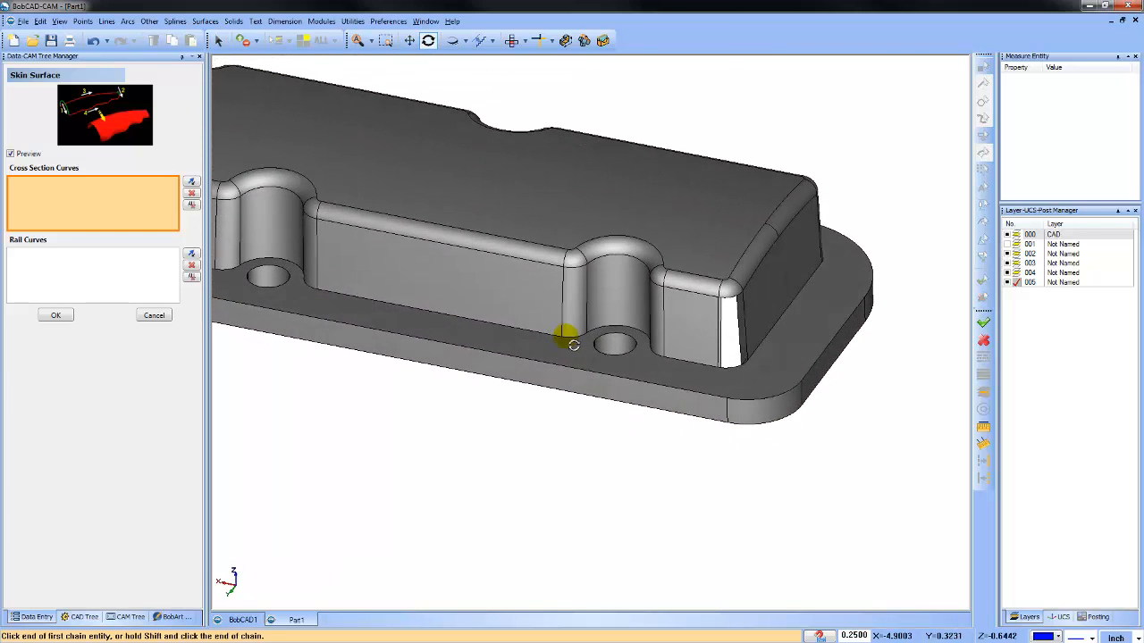
- Add layer 006 as the active layer and extract the four single edges around the open outer corner
right_click(1029, 282)
click(1075, 290)
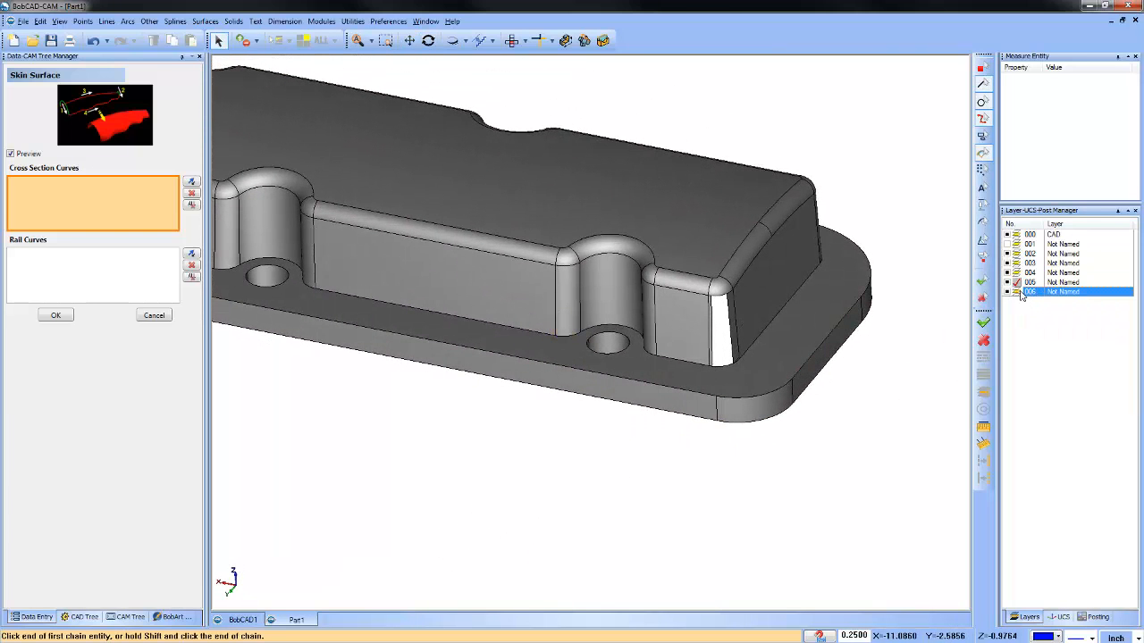
click(353, 21)
mouse_move(406, 122)
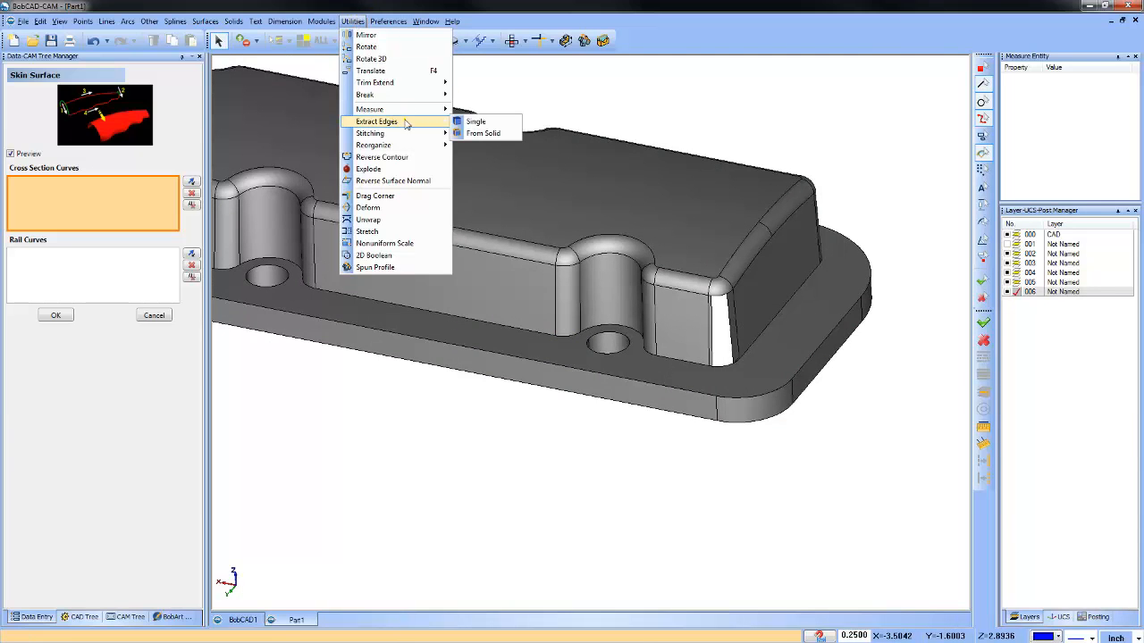
click(472, 122)
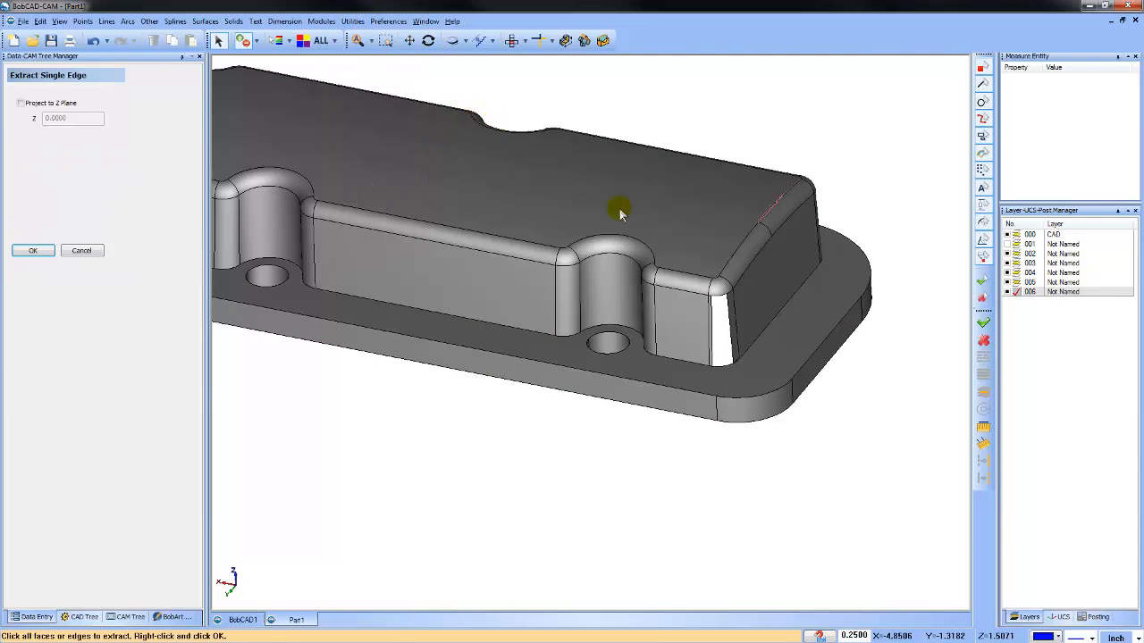
click(718, 293)
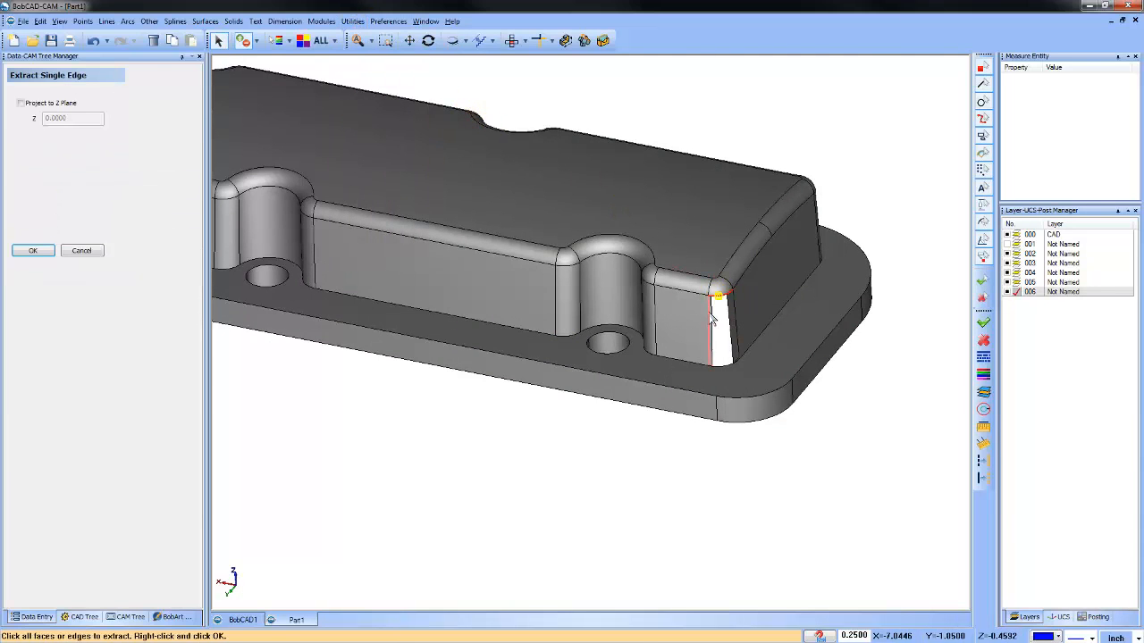
scroll(710, 317, up, 2)
click(715, 366)
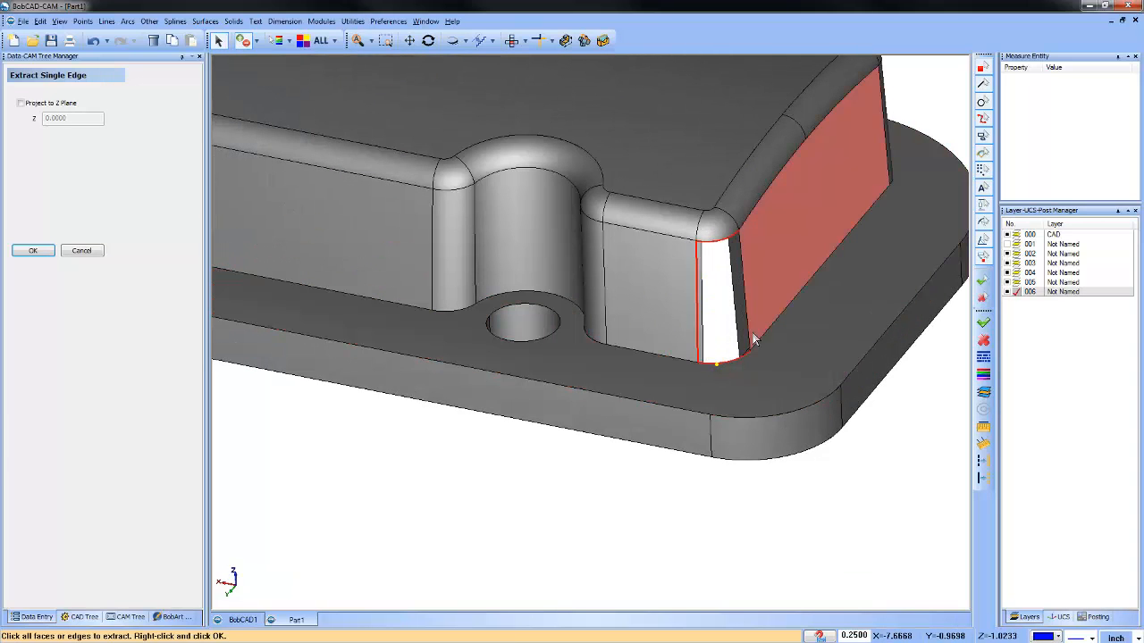
scroll(749, 331, down, 5)
click(738, 446)
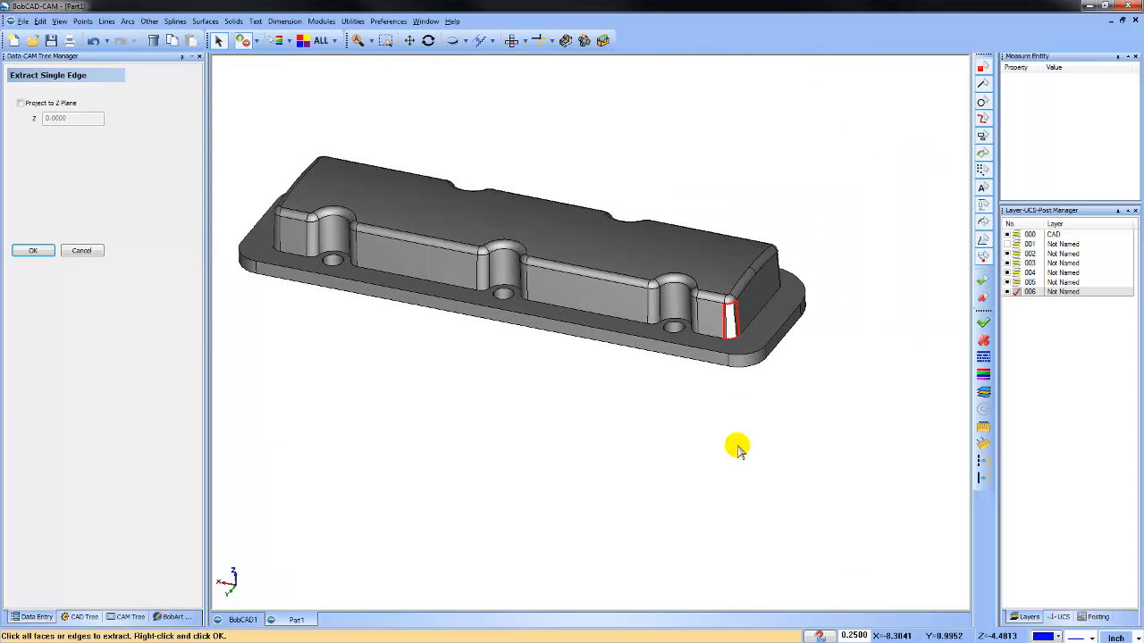
- Hide layer 000 (CAD) and set the upper and lower curved edges as cross sections of a new skin surface
click(1007, 234)
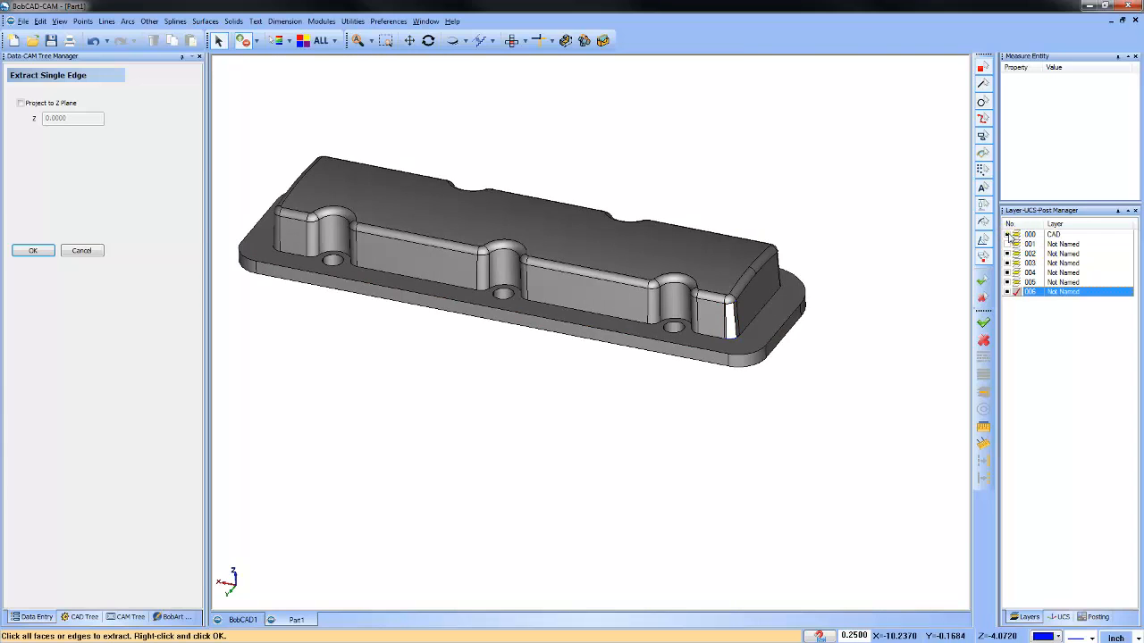
scroll(741, 298, up, 3)
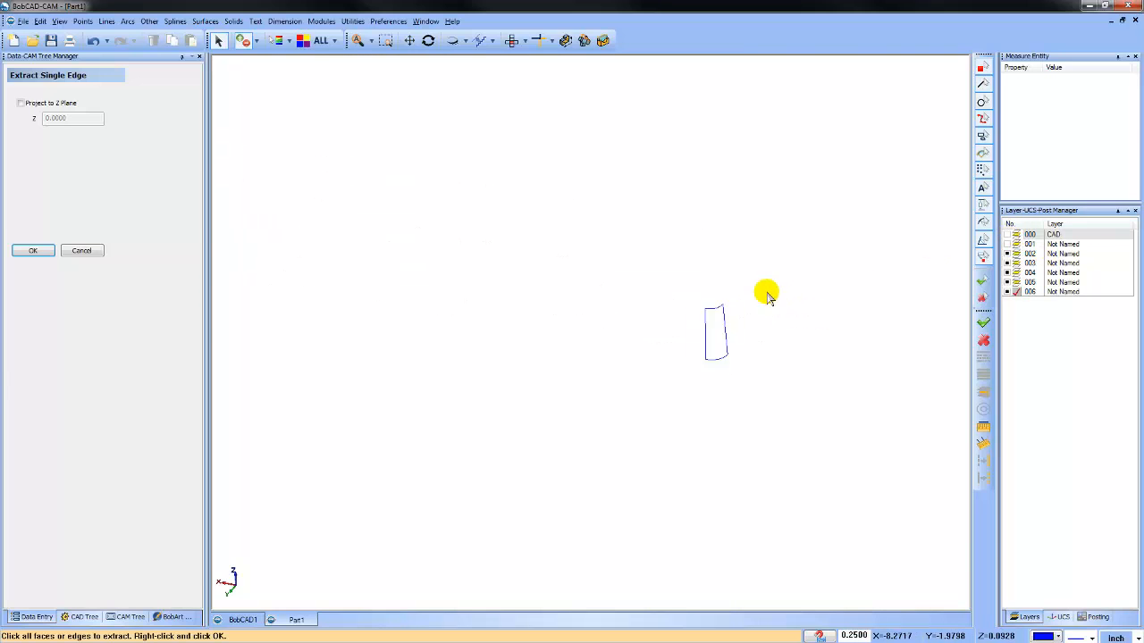
click(212, 21)
click(251, 138)
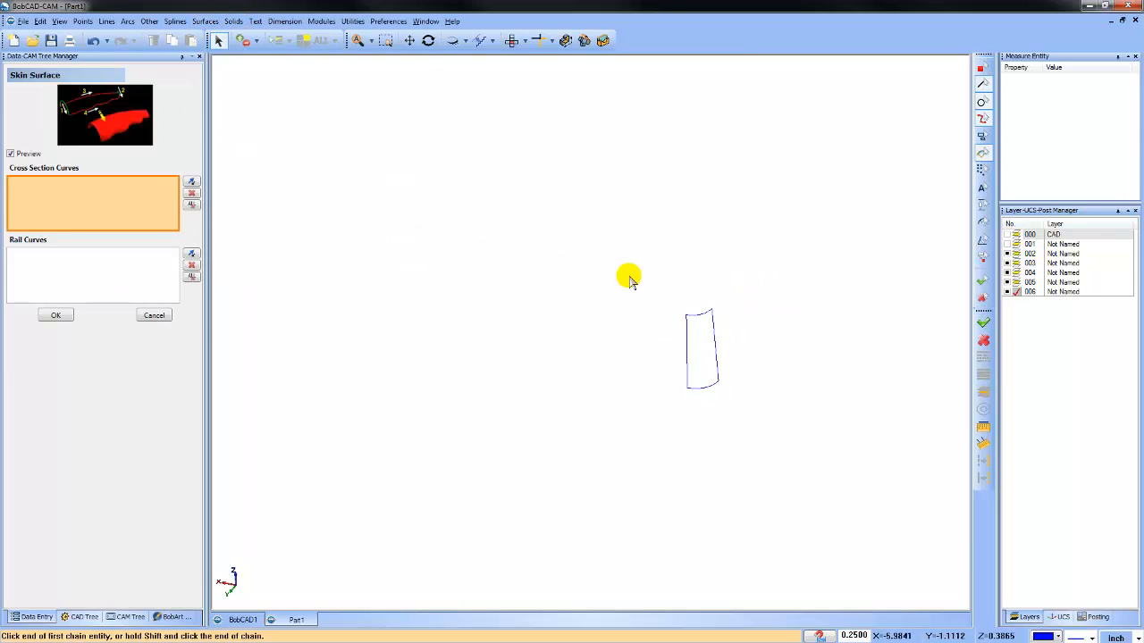
scroll(693, 322, up, 2)
scroll(587, 304, up, 3)
scroll(587, 304, up, 1)
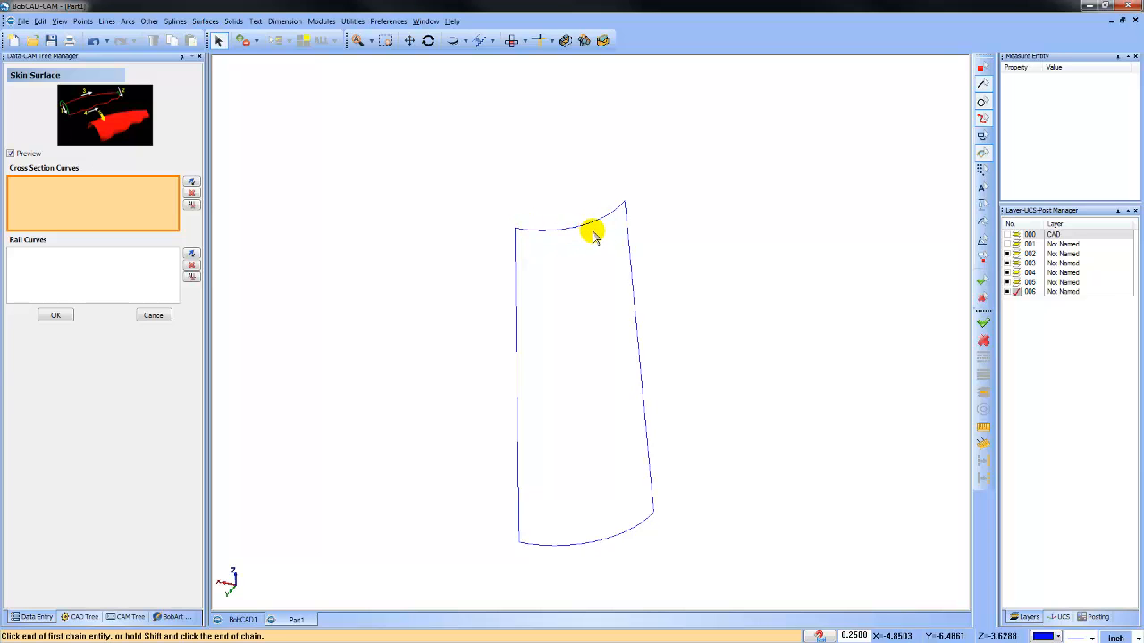
click(615, 214)
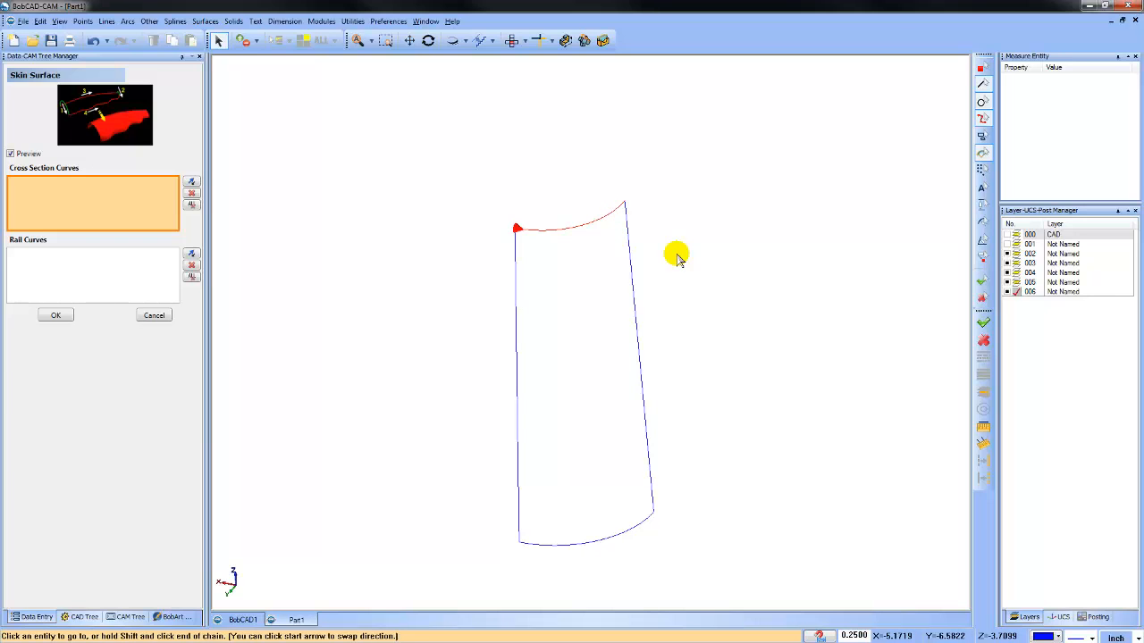
click(676, 258)
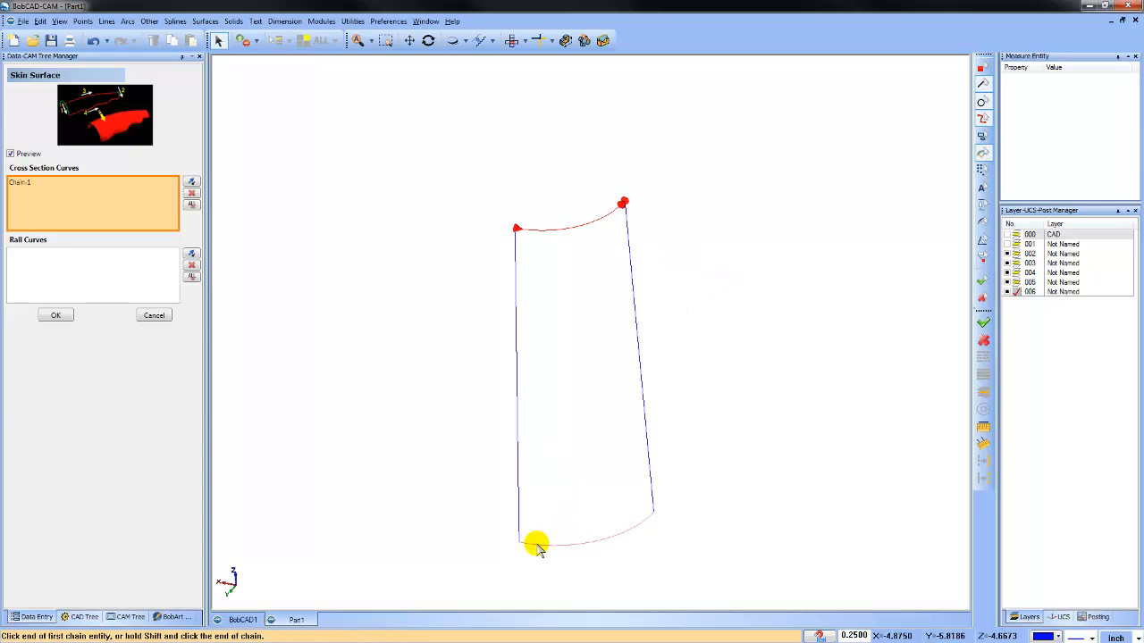
click(618, 532)
click(710, 426)
click(717, 376)
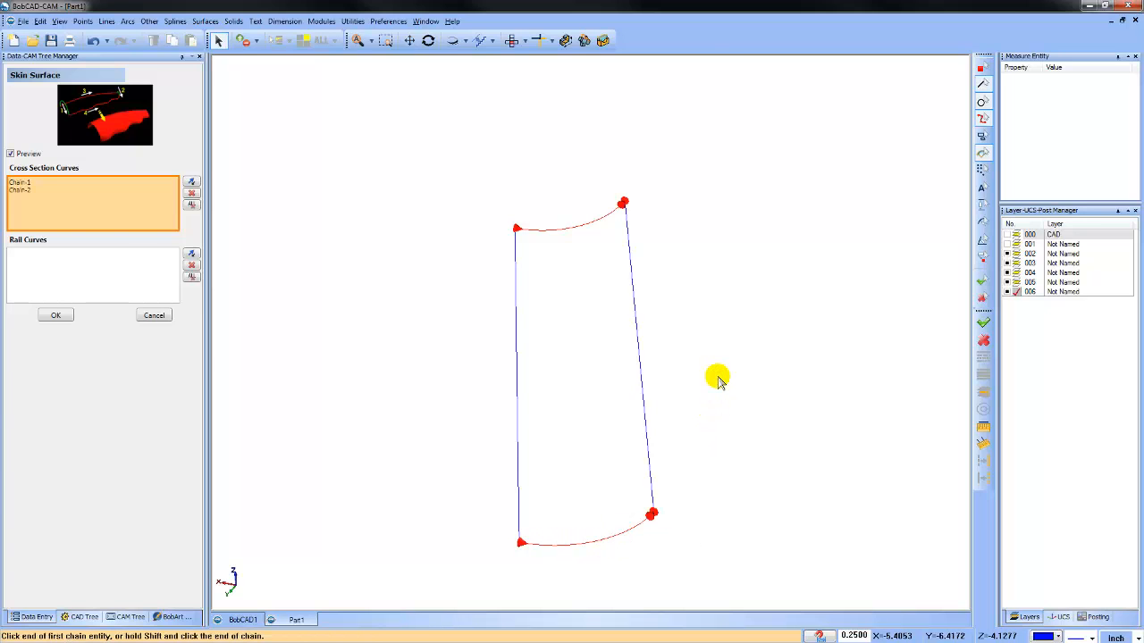
- Set the two straight side edges as the rail curves of the skin surface
click(125, 270)
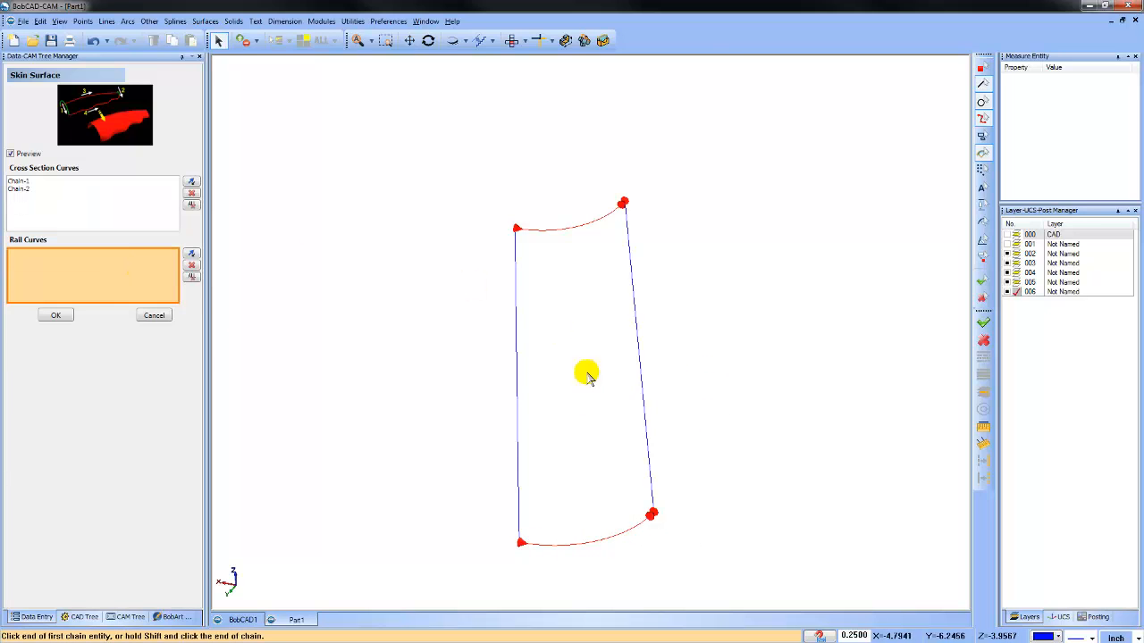
click(519, 490)
click(482, 491)
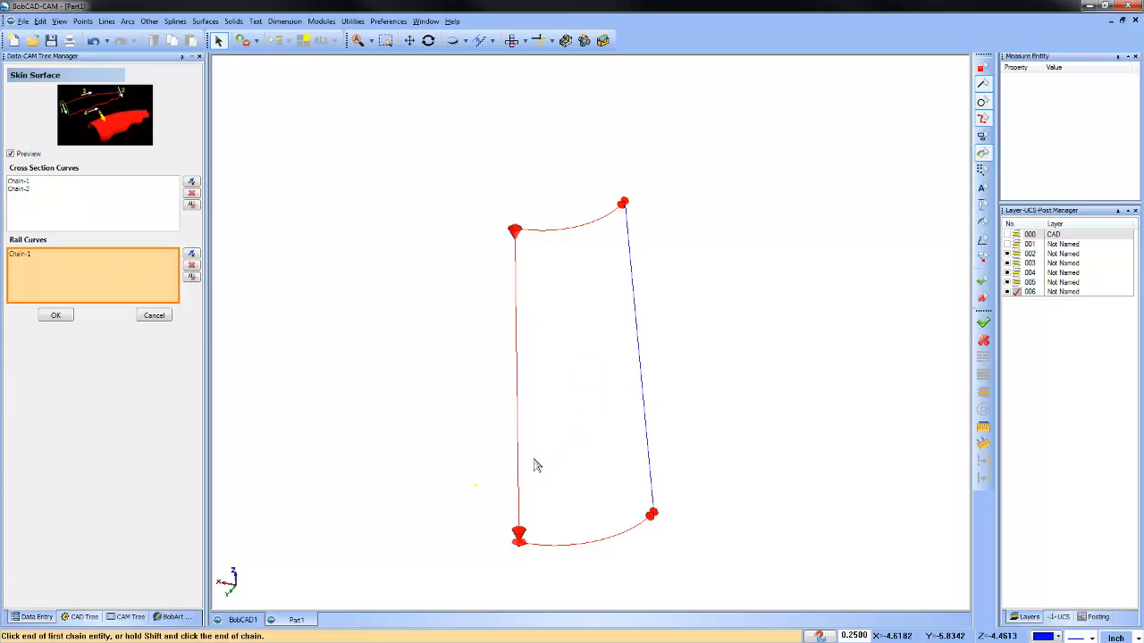
click(646, 452)
click(727, 427)
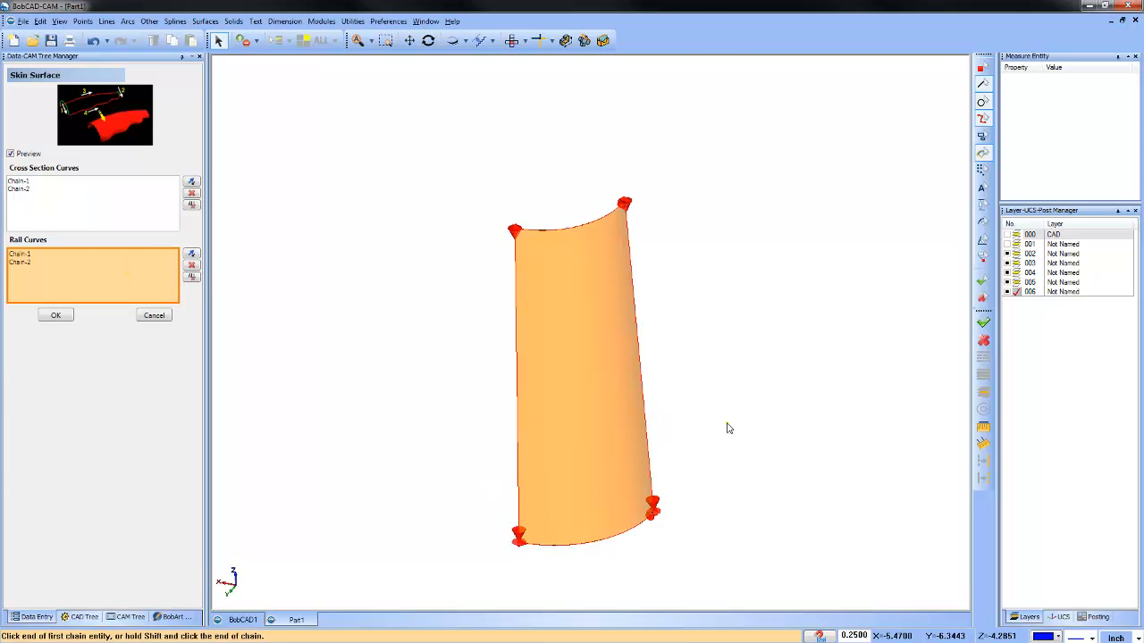
- Confirm the skin surface that closes the open corner on the outside of the valve cover
key(space)
right_click(752, 211)
click(797, 234)
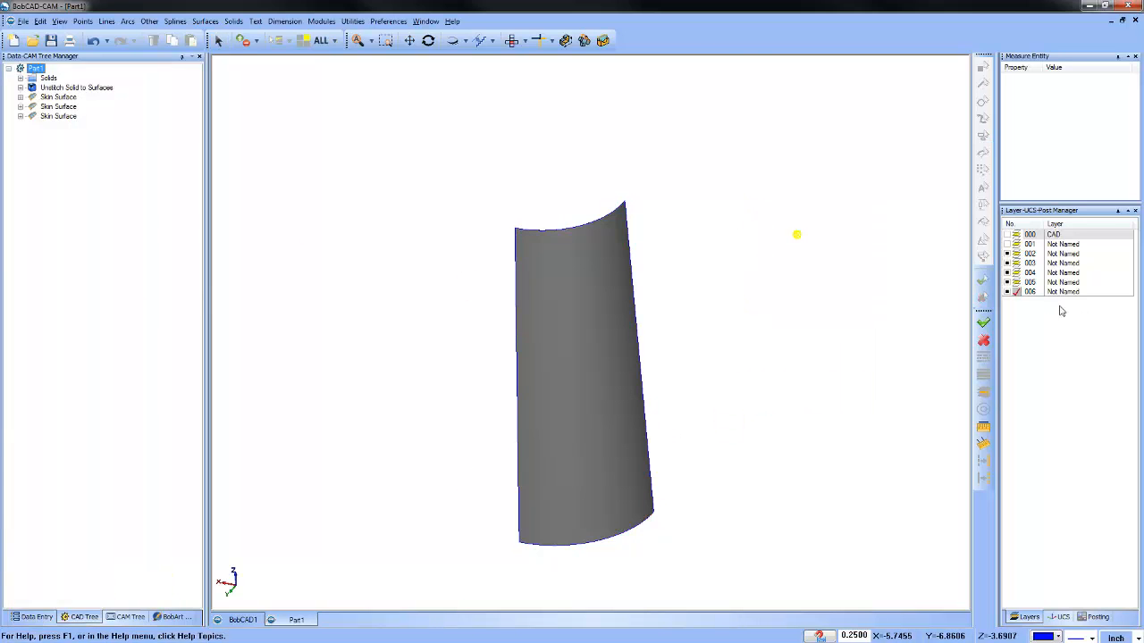
- Add layer 007 as the active layer, hide layer 006 and show layer 000 (CAD)
right_click(1063, 293)
click(1079, 303)
click(1015, 302)
click(1007, 292)
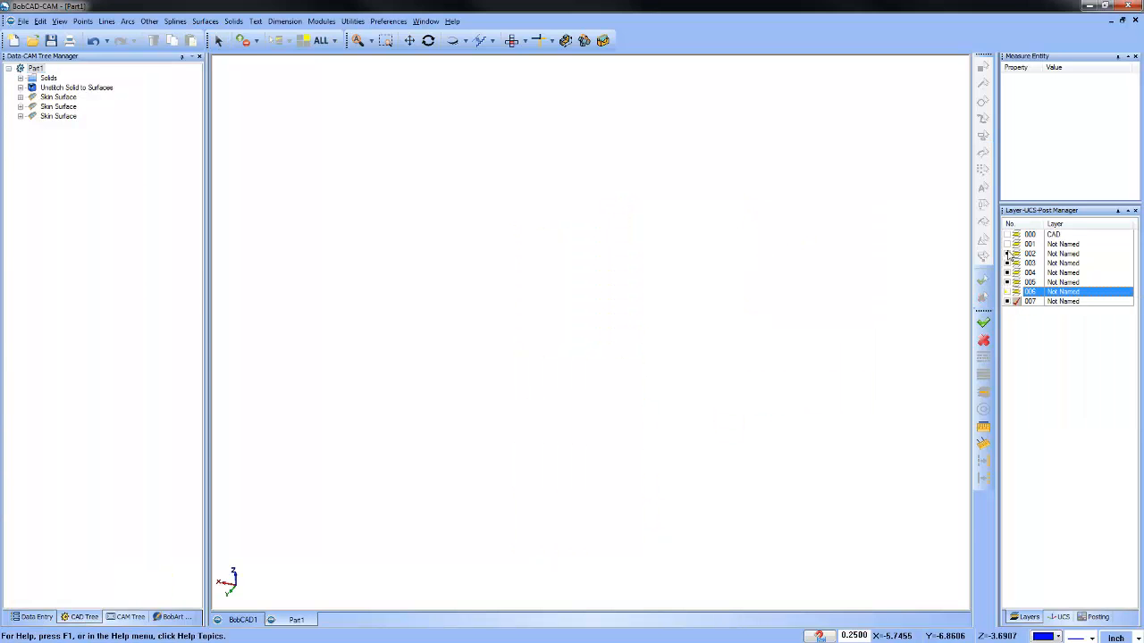
click(1008, 235)
- Extract the four single edges around the open inner corner of the valve cover
scroll(684, 291, down, 4)
middle_drag(676, 295, 643, 297)
scroll(622, 254, down, 3)
ctrl+middle_drag(623, 255, 622, 342)
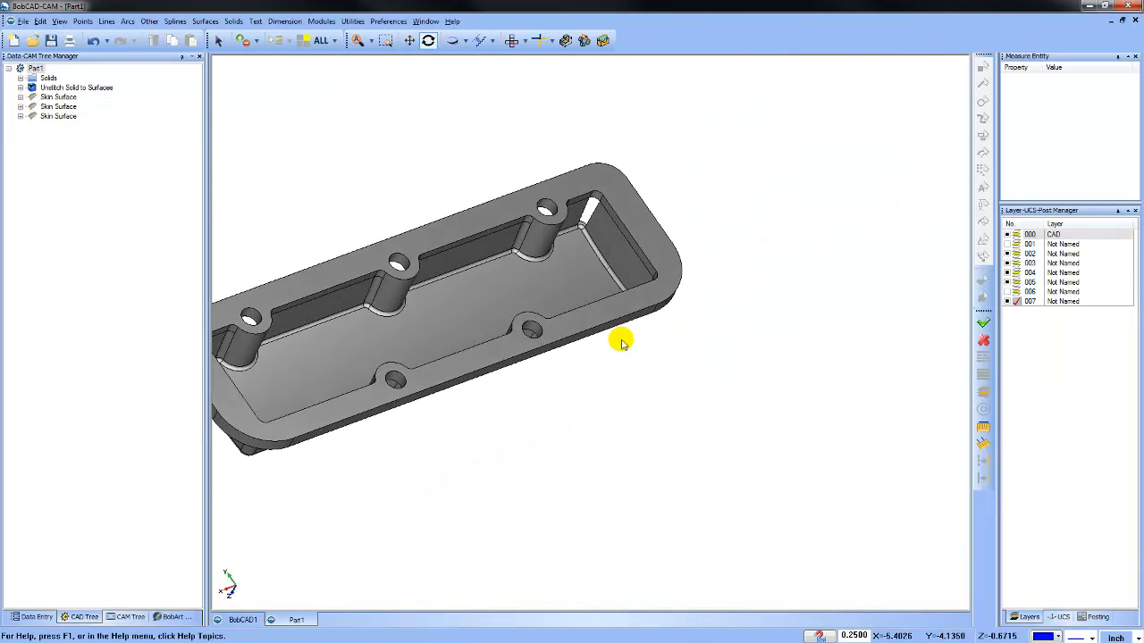
scroll(599, 225, up, 3)
ctrl+middle_drag(598, 291, 625, 407)
scroll(609, 352, up, 4)
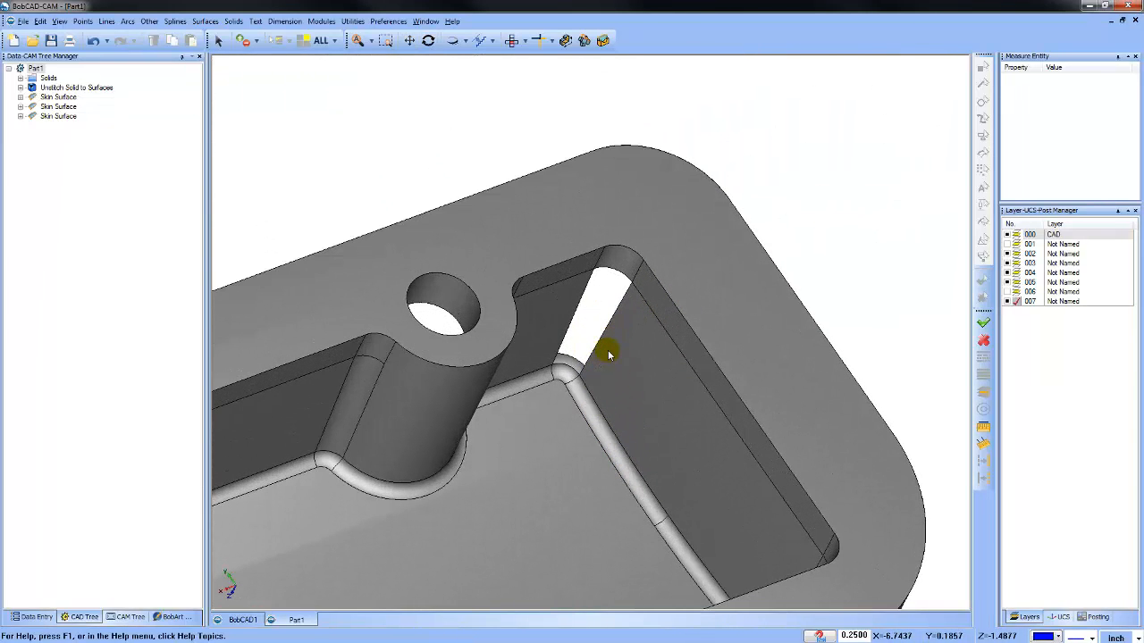
click(352, 21)
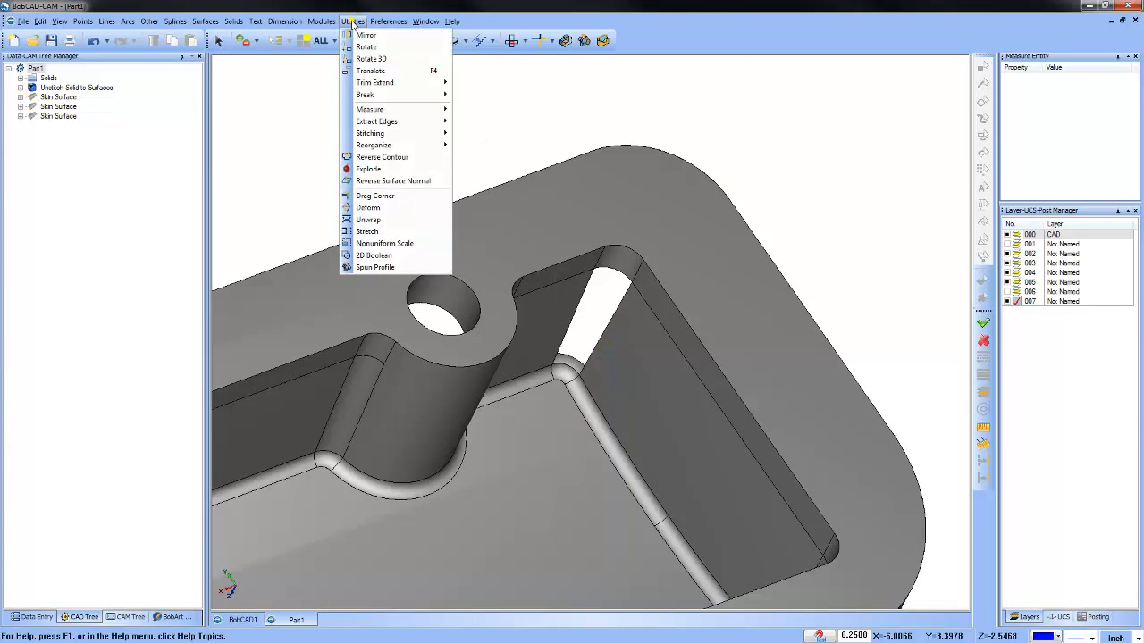
mouse_move(438, 121)
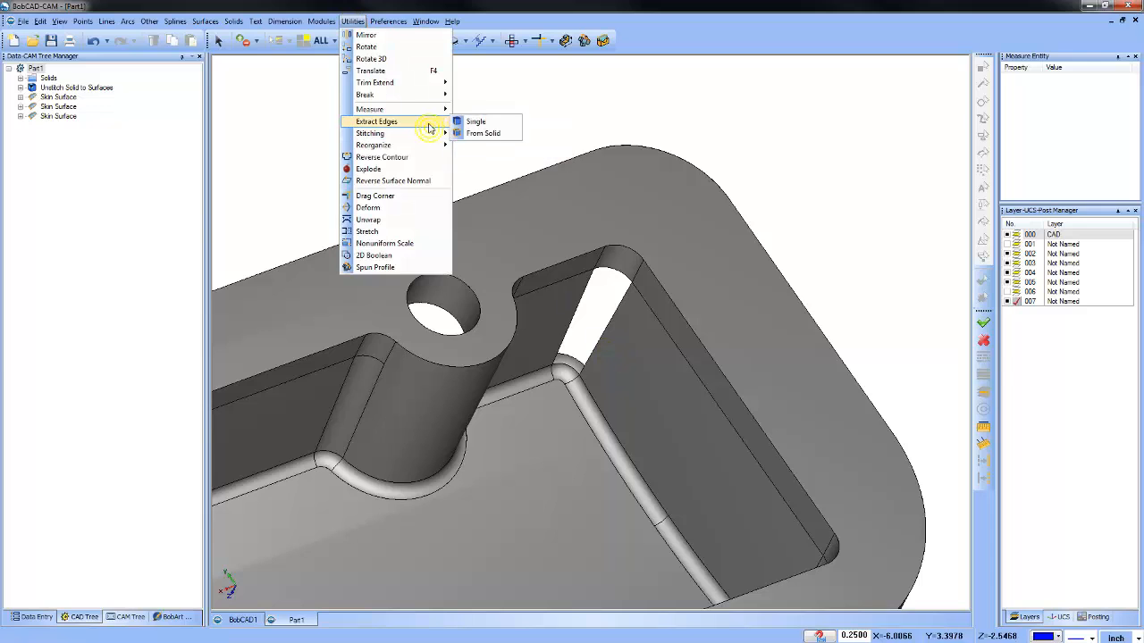
click(475, 120)
click(623, 298)
click(567, 367)
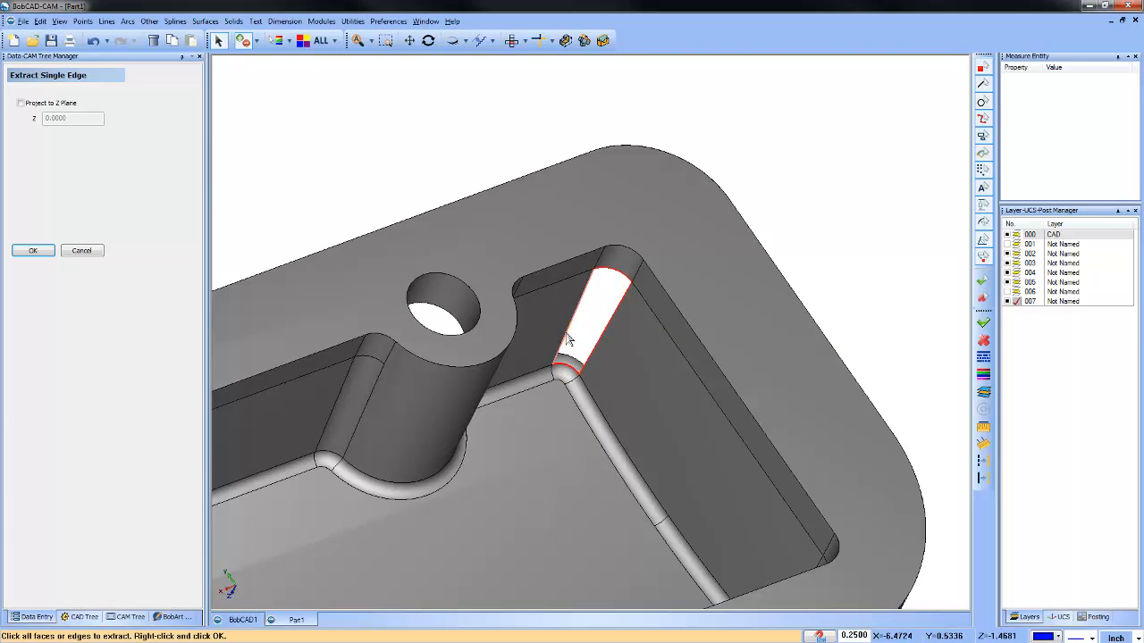
click(863, 198)
- Hide layer 000 (CAD) and set the two curved inner-corner edges as cross sections of a new skin surface
click(1006, 236)
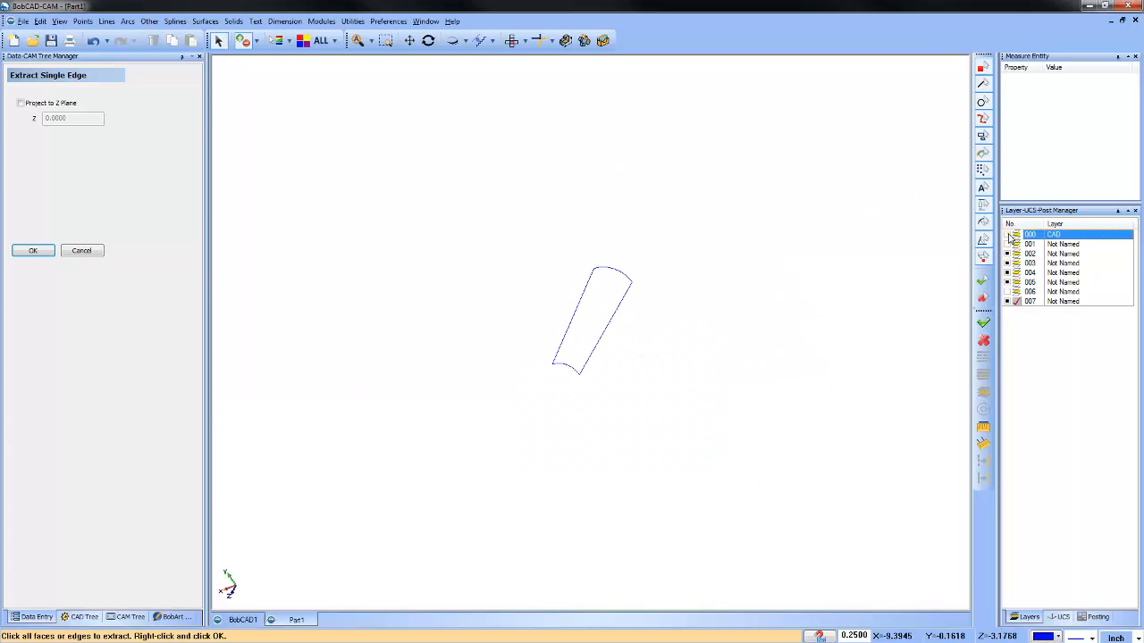
click(206, 21)
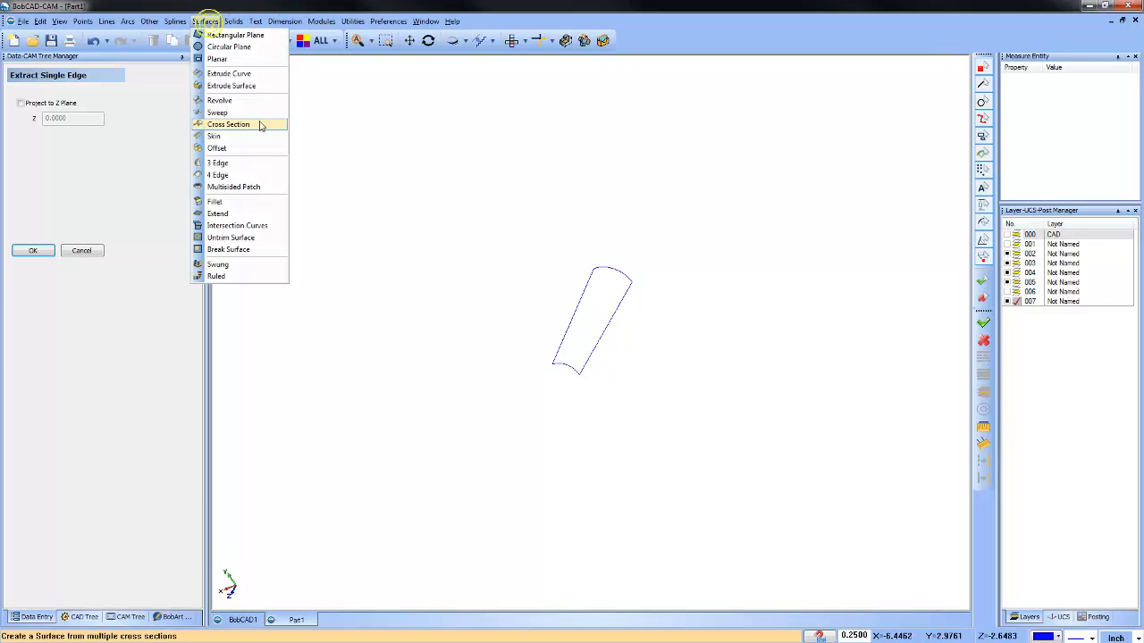
click(256, 137)
click(620, 272)
click(672, 278)
click(573, 372)
click(454, 322)
- Set the two straight side edges as rail curves and create the inner-corner skin surface
click(107, 271)
click(556, 355)
click(587, 362)
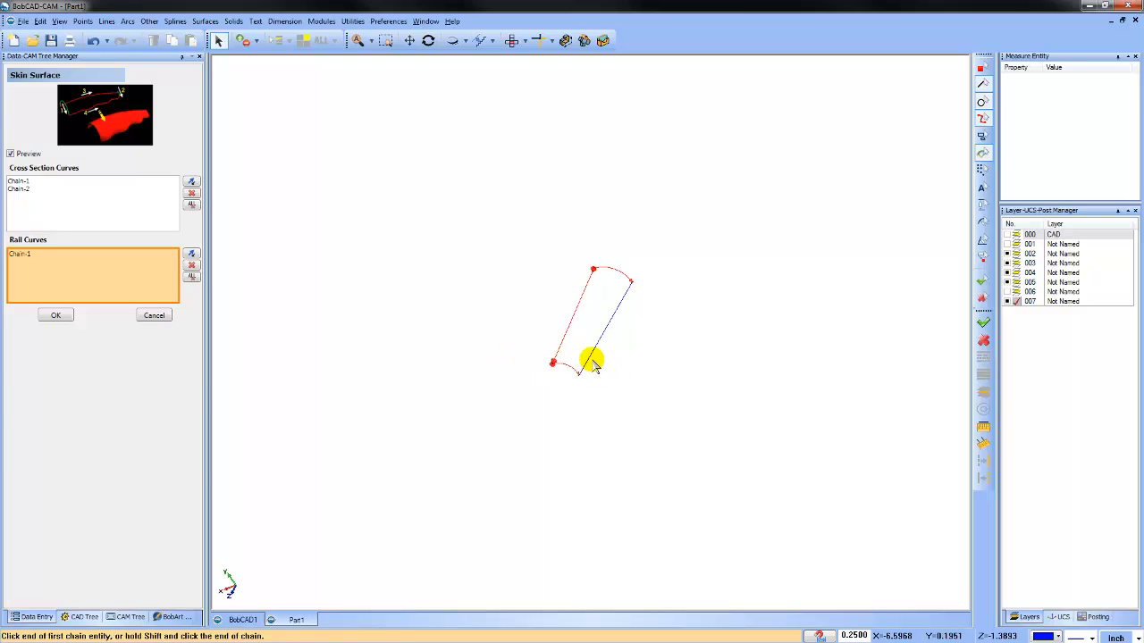
click(629, 389)
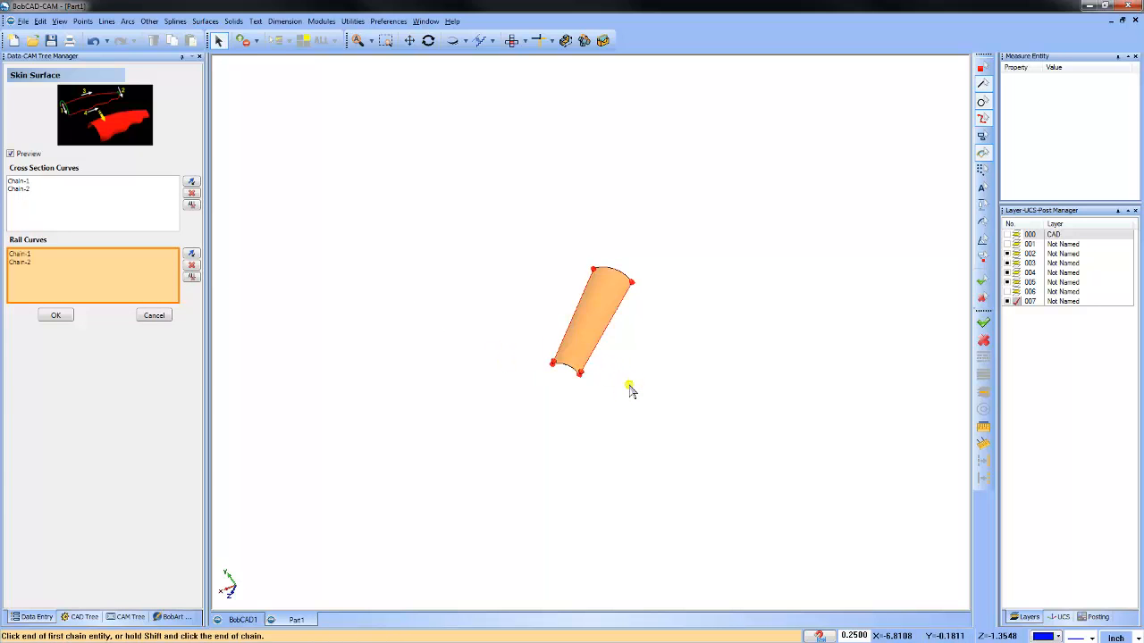
right_click(746, 281)
click(779, 299)
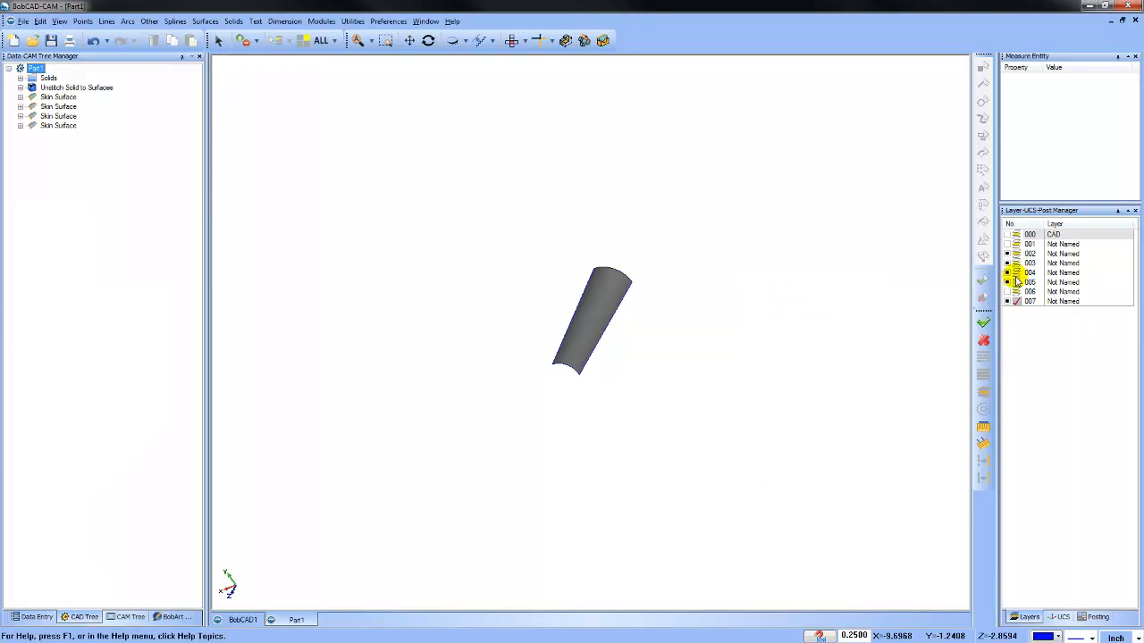
- Make layer 006 the active layer and show layers 000 (CAD), 001 and 006 again
click(1014, 292)
click(1007, 244)
click(1007, 234)
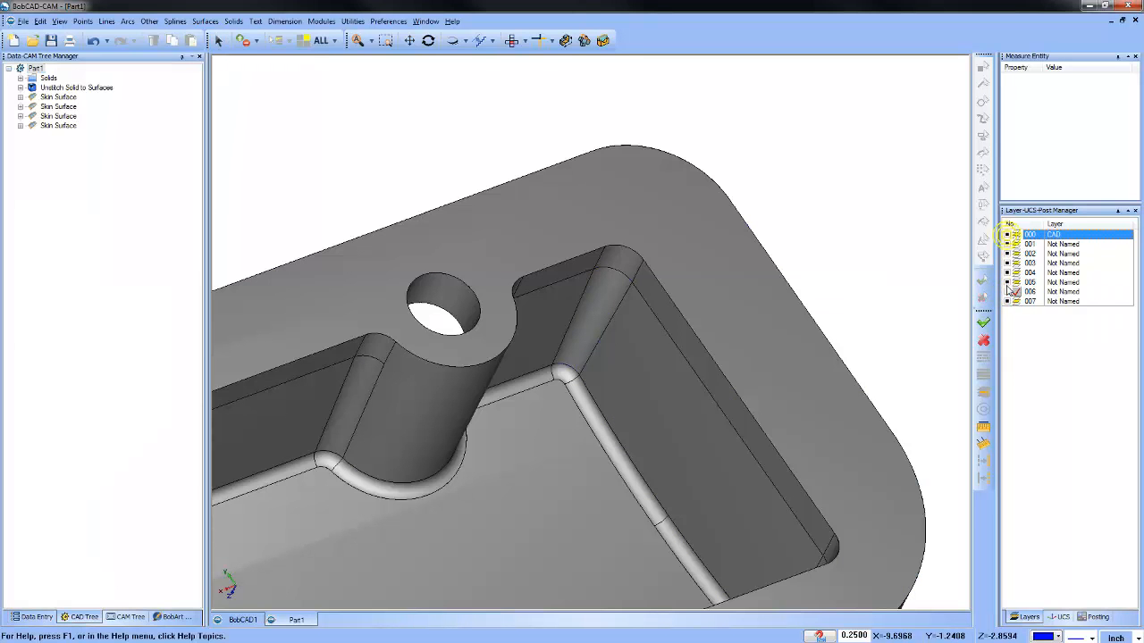
click(1006, 292)
- Examine the repaired valve cover from outside and look over its skin surface and unstitch features in the tree
scroll(830, 248, down, 3)
scroll(829, 246, down, 5)
middle_drag(779, 362, 651, 414)
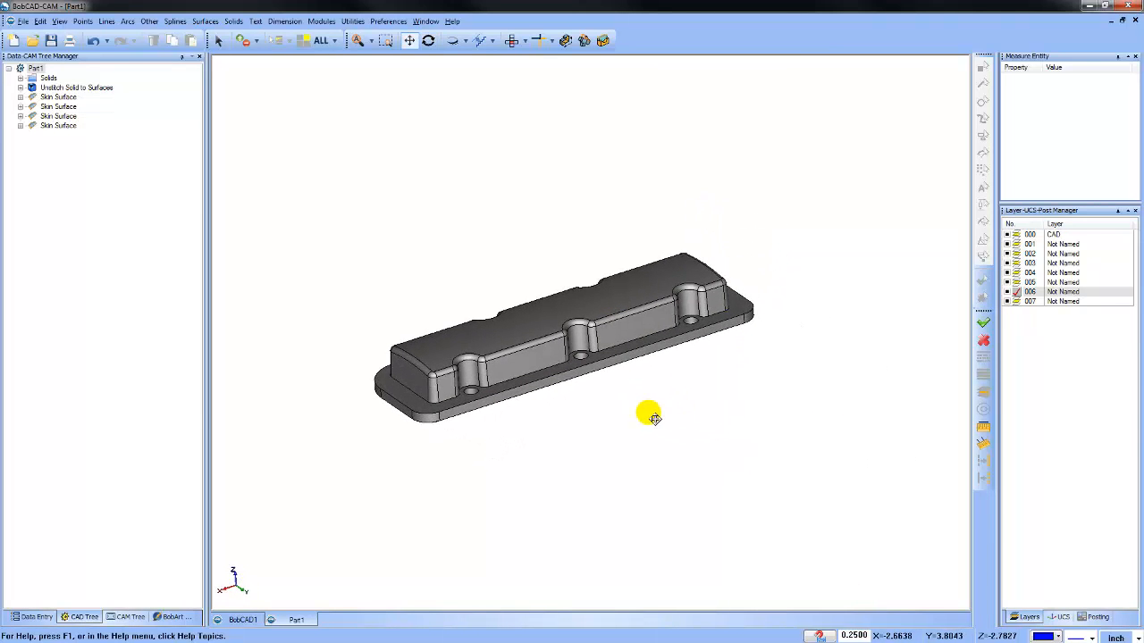
scroll(500, 340, up, 3)
click(59, 106)
click(57, 99)
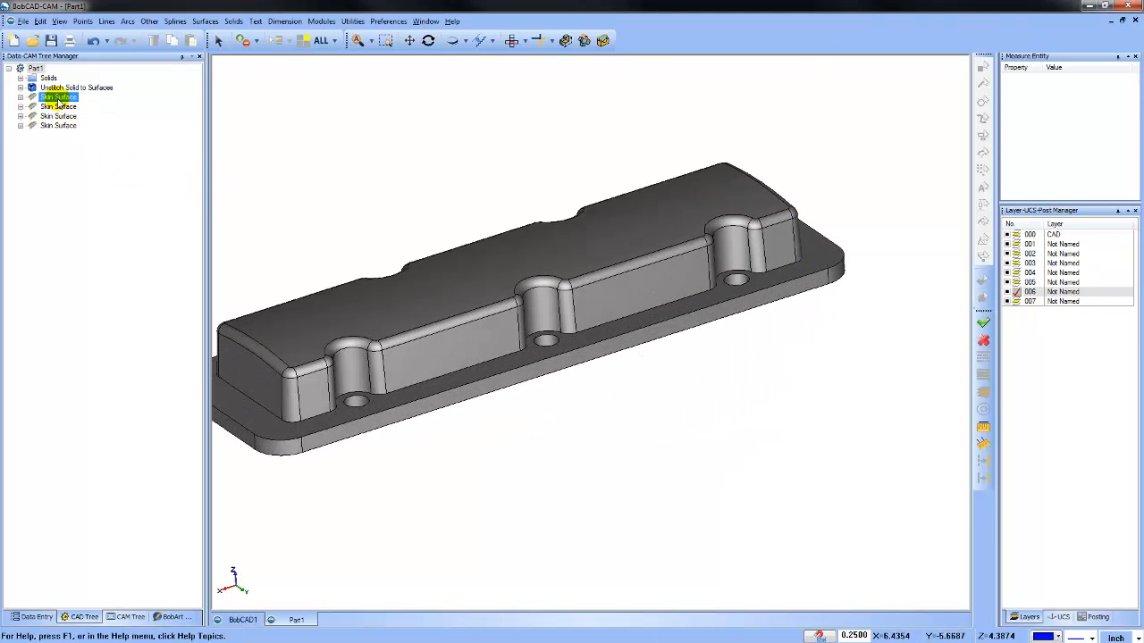
click(71, 88)
scroll(458, 208, down, 2)
middle_drag(565, 323, 656, 375)
- Stitch all the valve cover's surfaces, including the new skin surfaces, into a solid
click(349, 24)
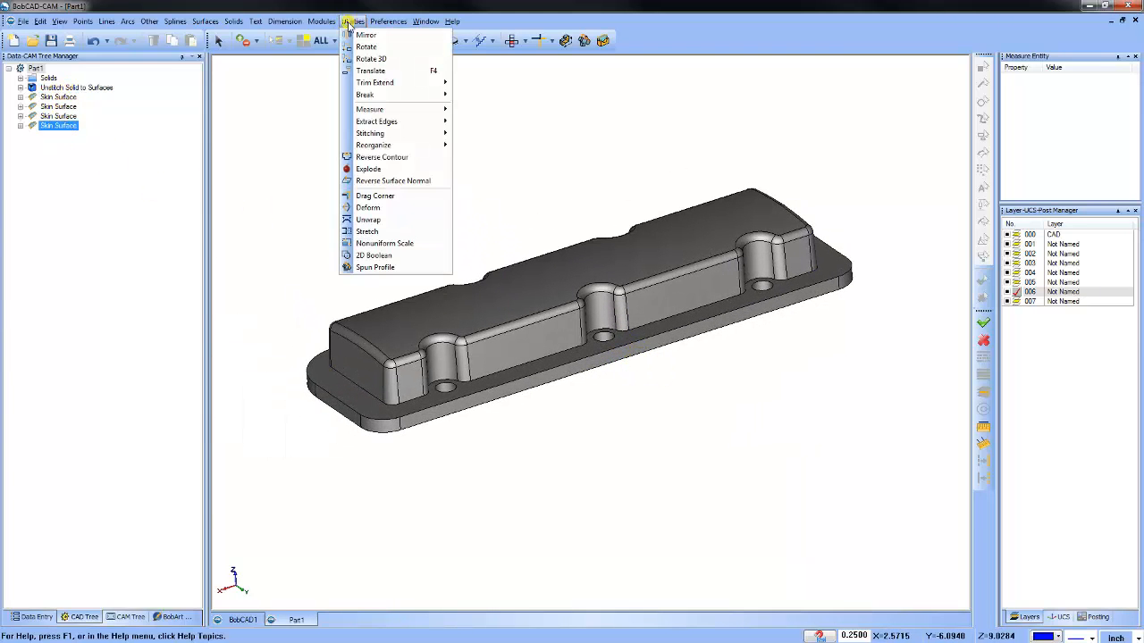
mouse_move(401, 135)
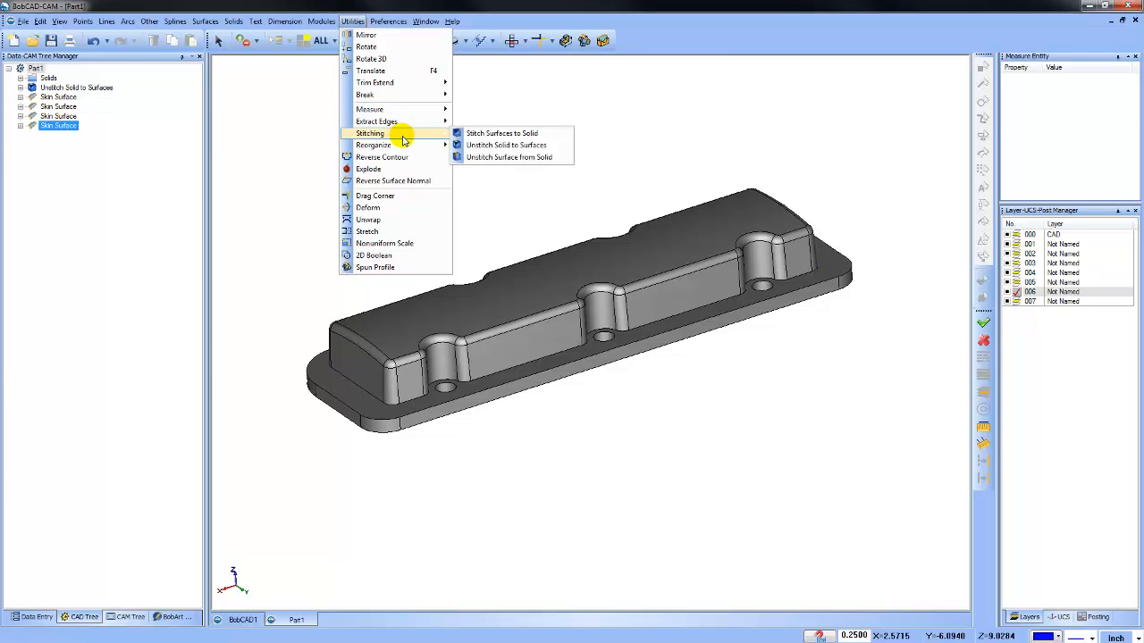
click(501, 134)
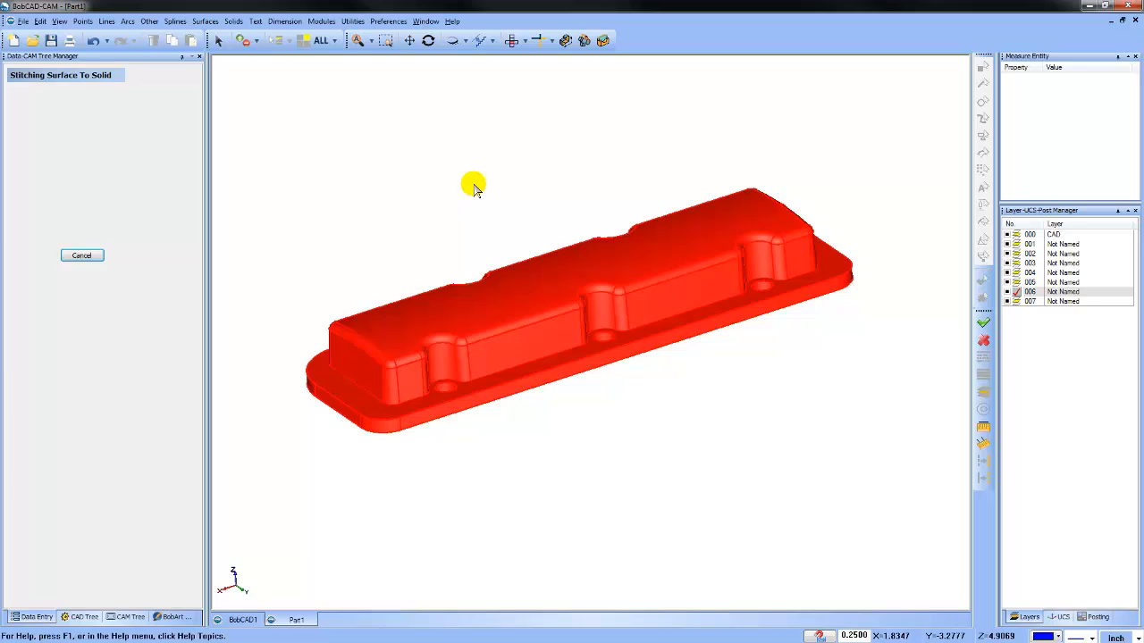
right_click(500, 169)
click(529, 189)
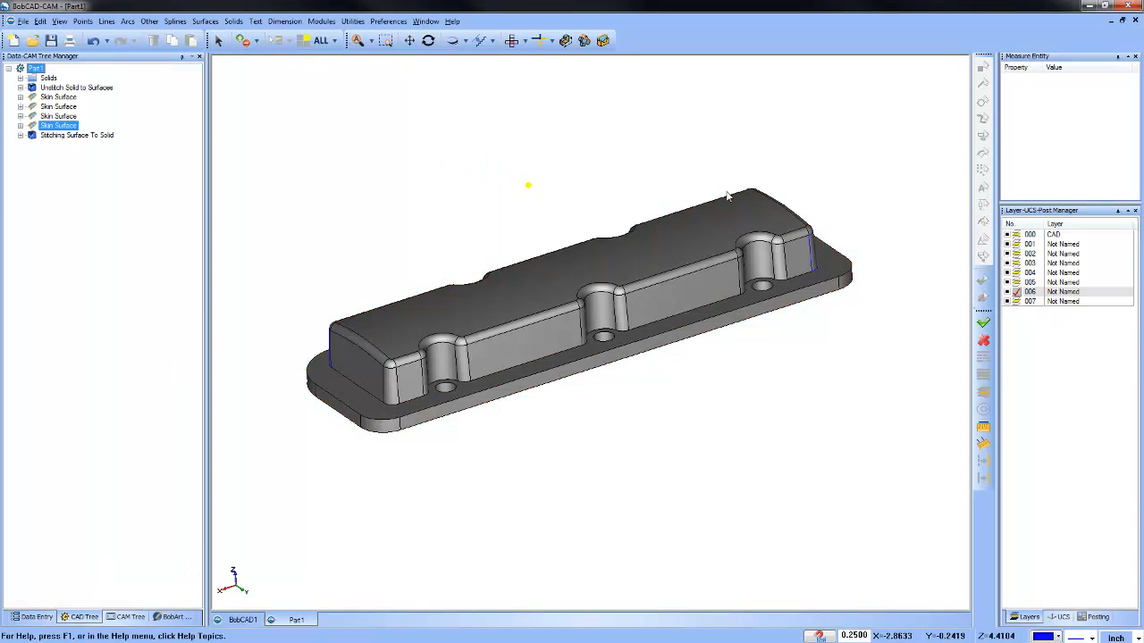
- Hide layers 000 (CAD) through 005 and layer 007, leaving only layer 006 shown
click(1011, 303)
click(1007, 282)
click(1007, 273)
click(1007, 263)
click(1007, 254)
click(1007, 244)
click(1007, 235)
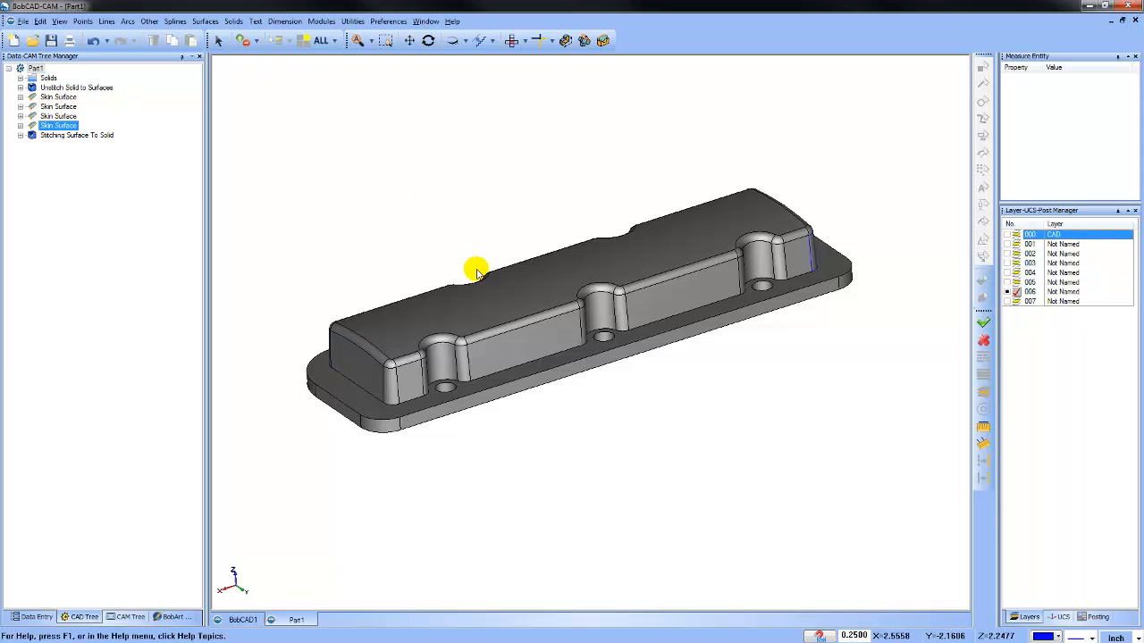
click(219, 40)
right_click(416, 178)
click(458, 202)
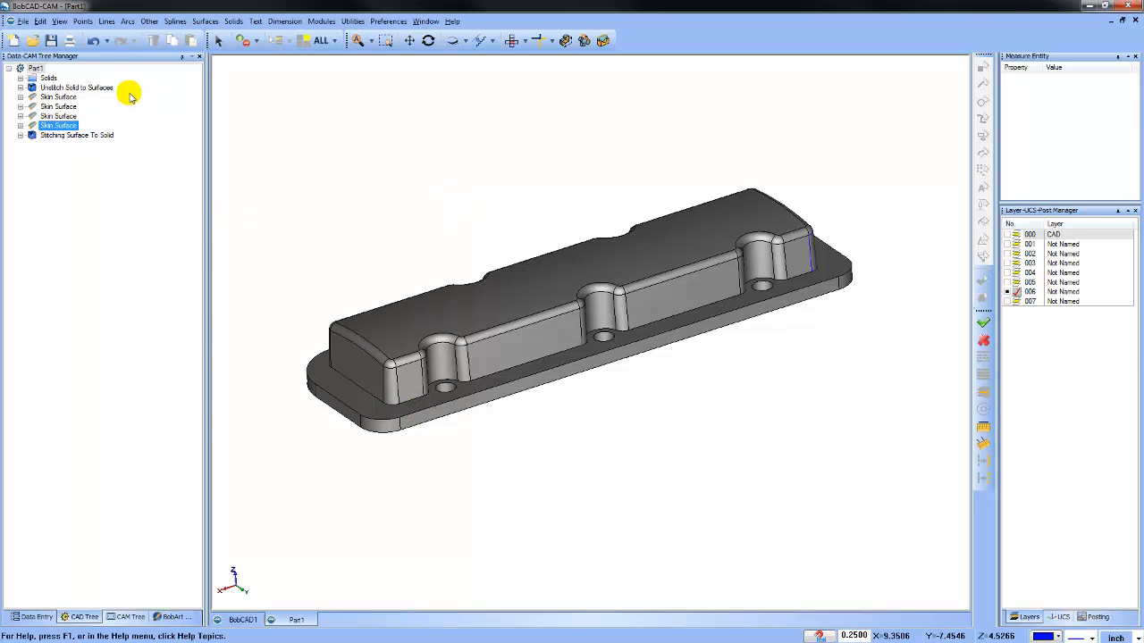
- Create a new blank document and return to the Part1 document
click(15, 41)
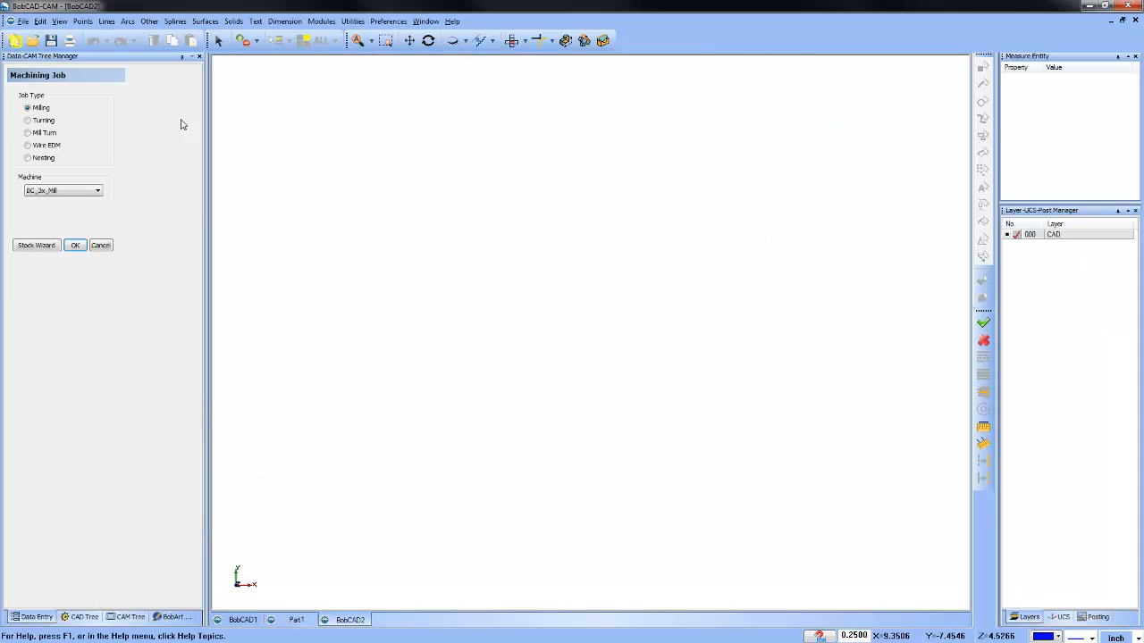
click(22, 20)
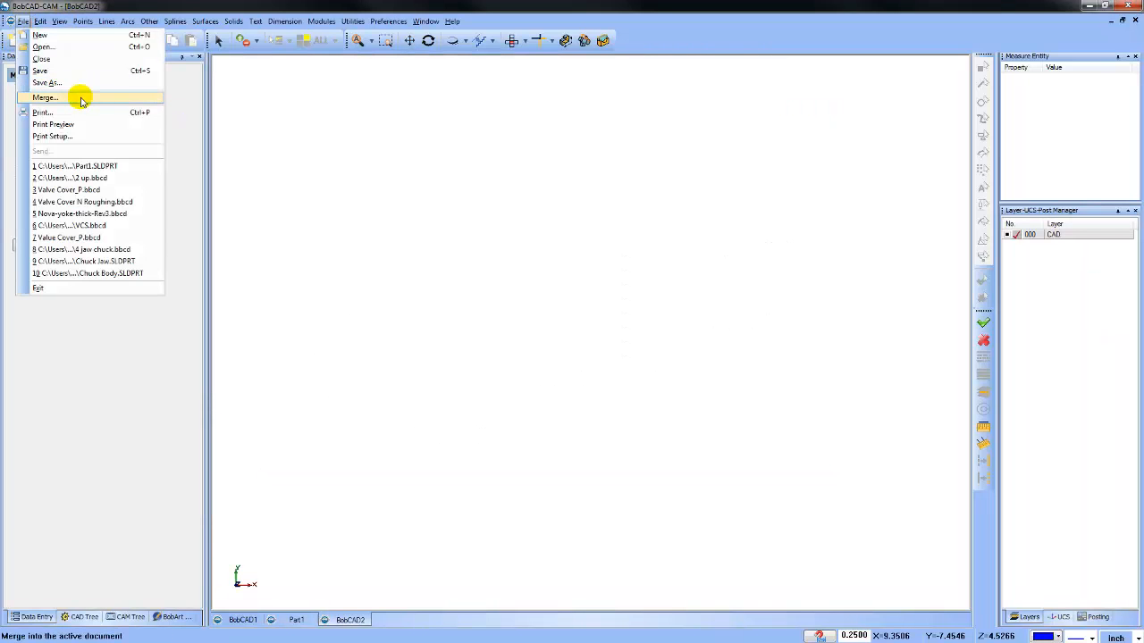
click(404, 153)
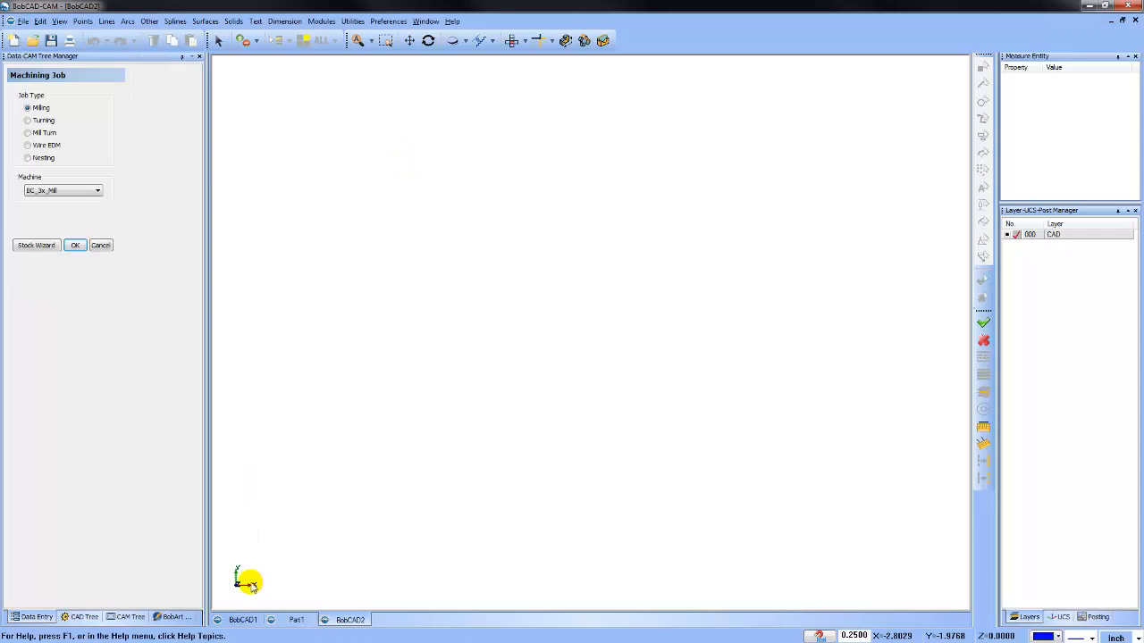
click(296, 619)
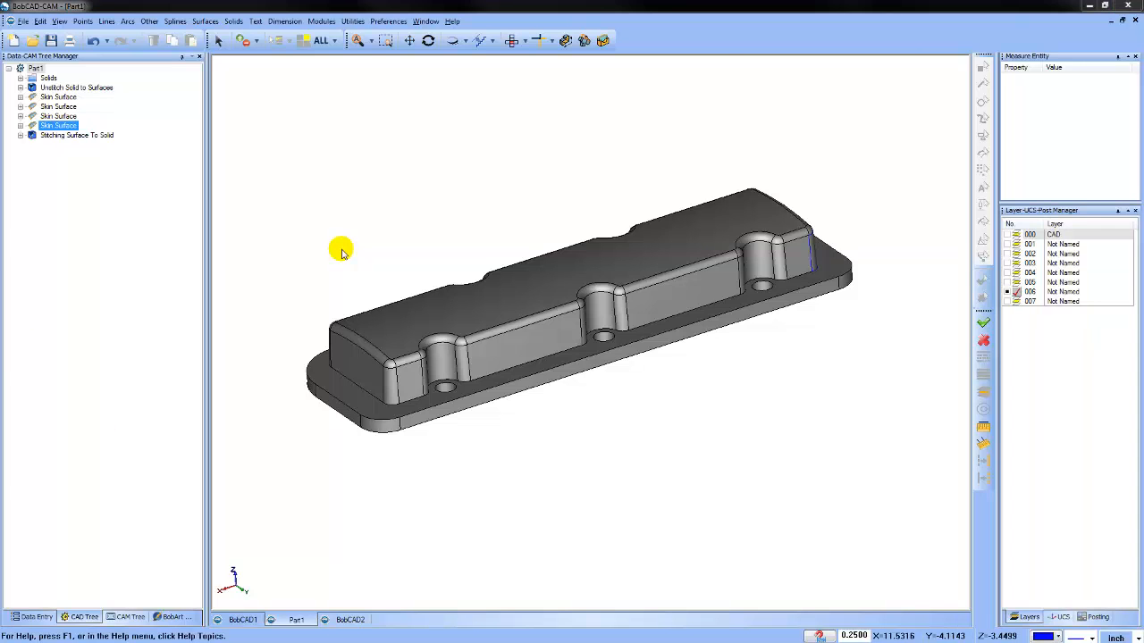
- Merge the file 2 up.bbcd from the Work Holding folder into the valve cover document
click(23, 20)
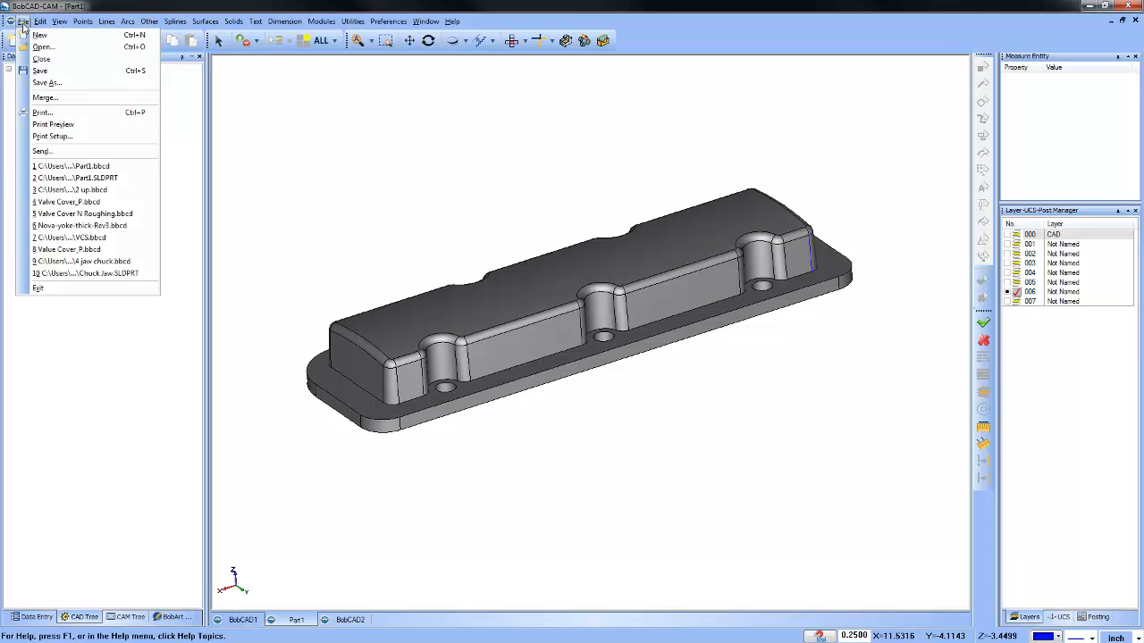
click(74, 97)
double_click(438, 272)
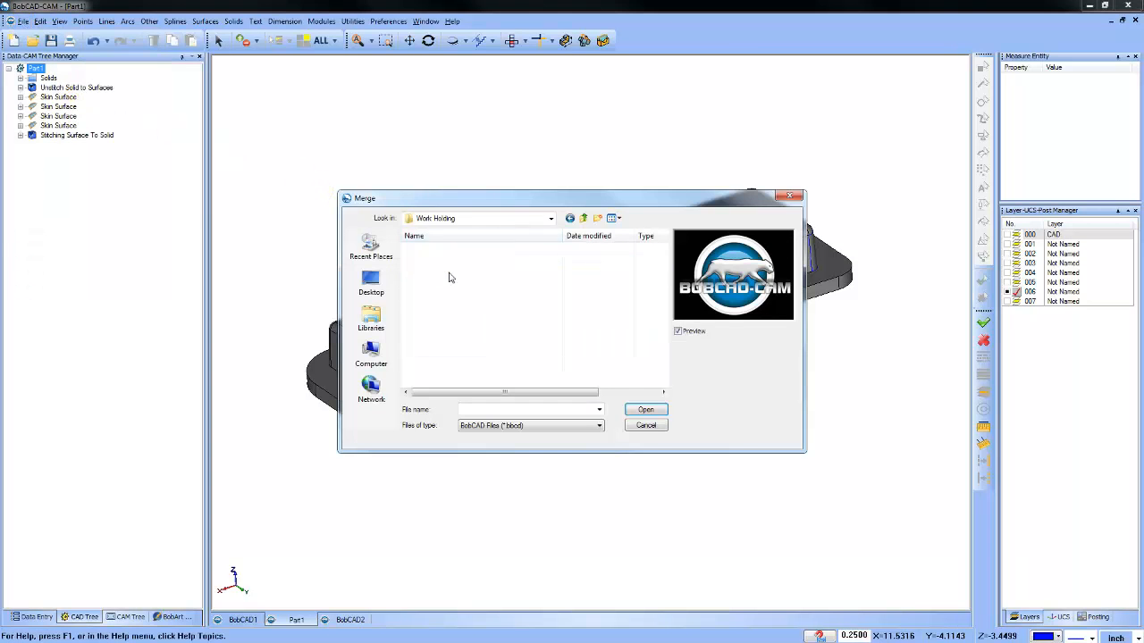
click(436, 274)
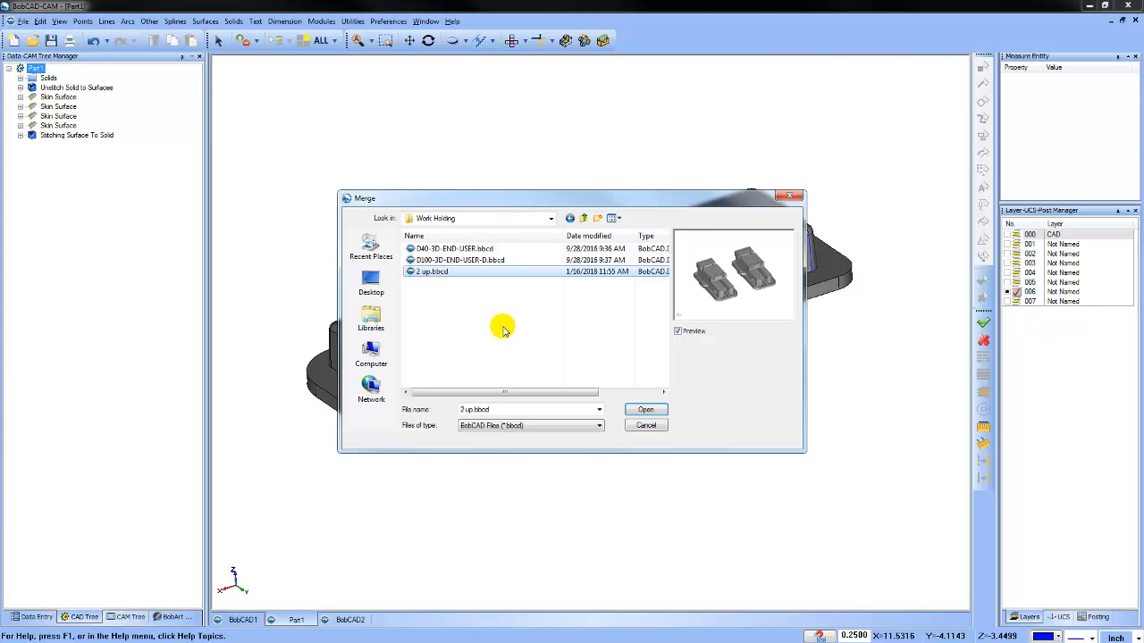
click(655, 413)
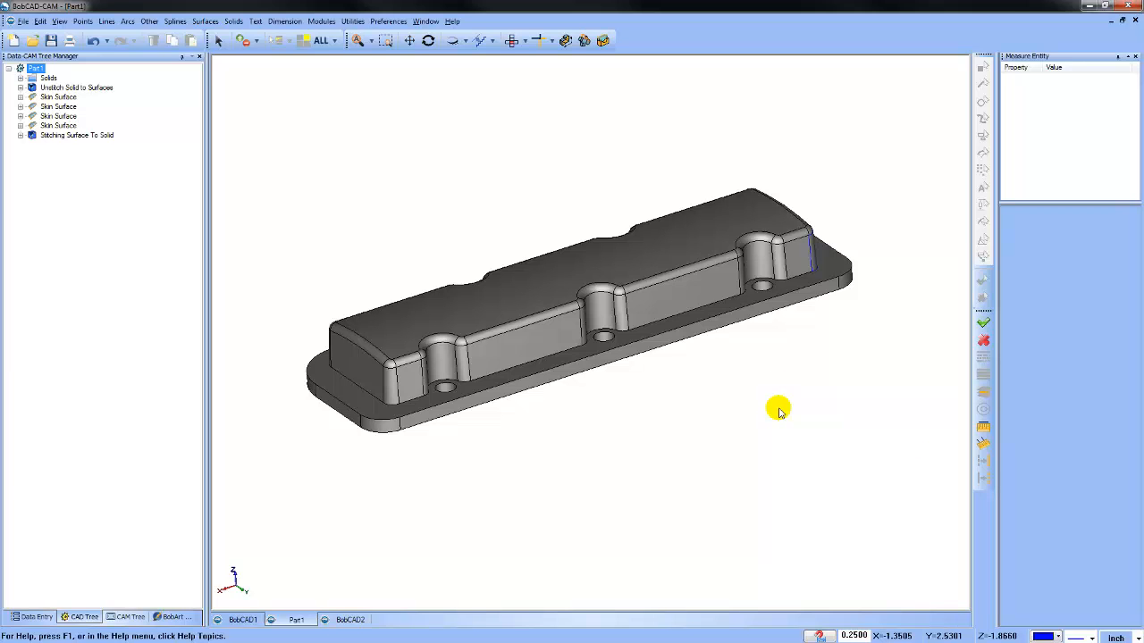
- Toggle layer 000 (CAD) to check what it holds and leave it shown with the merged vises
scroll(780, 412, down, 2)
click(1006, 234)
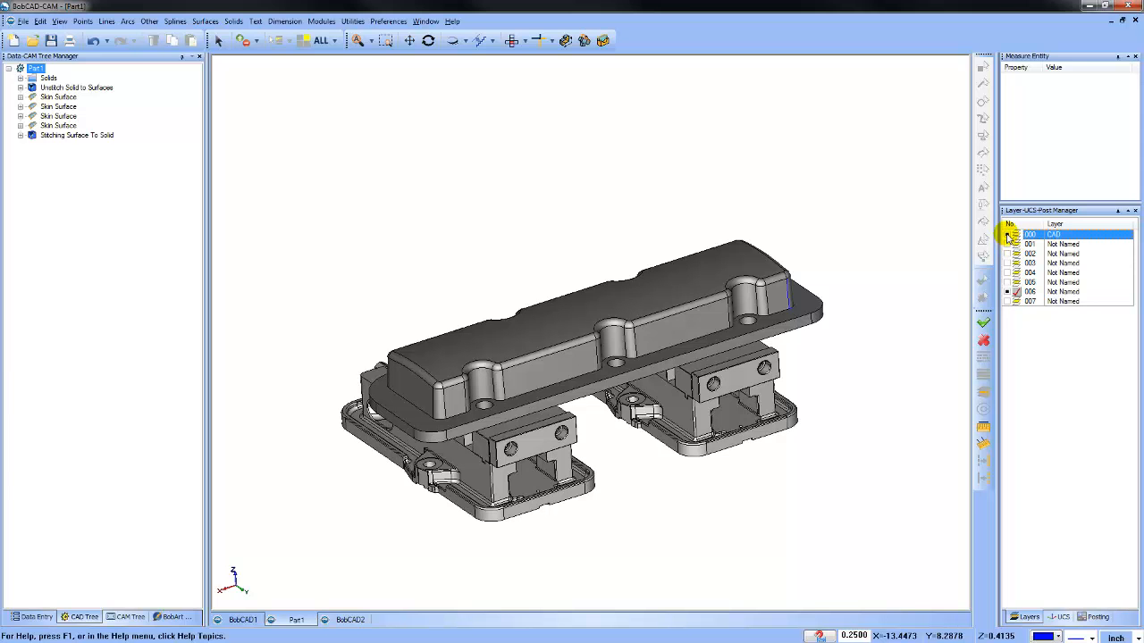
click(1007, 234)
click(1007, 235)
- Examine how the valve cover sits above the vise jaws in the Right view
middle_drag(857, 358, 551, 297)
middle_drag(690, 404, 571, 370)
click(524, 40)
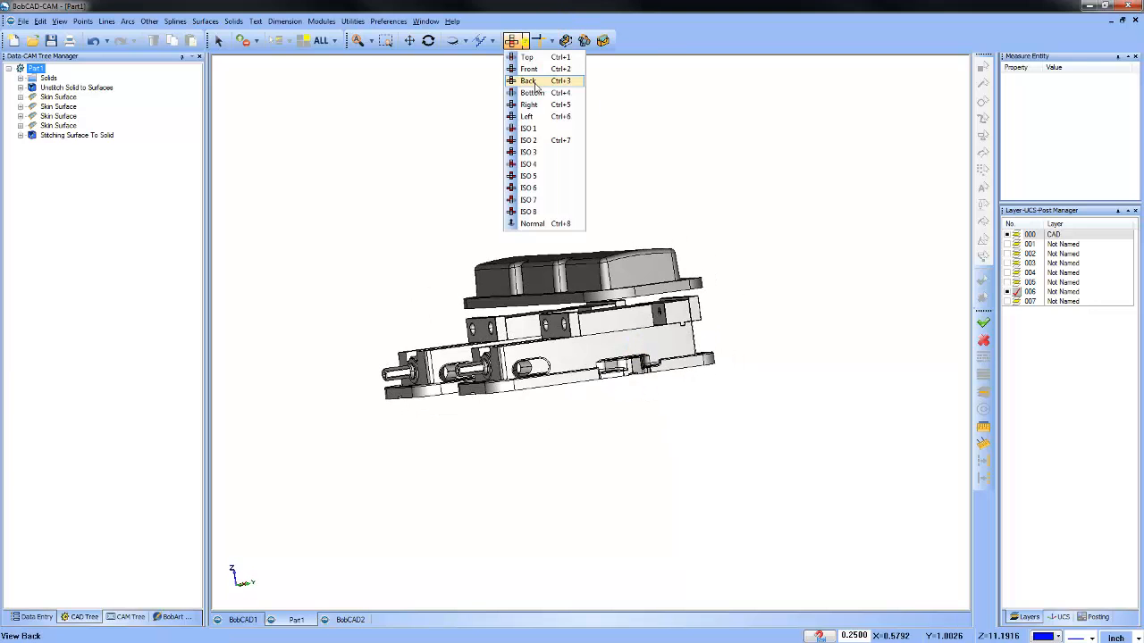
click(529, 105)
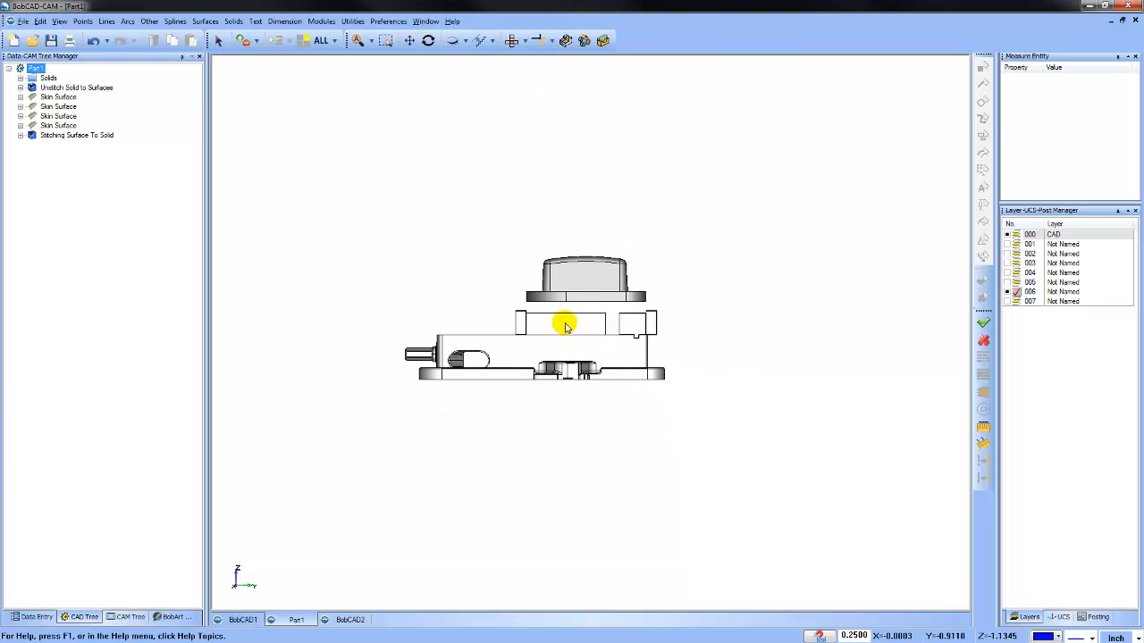
scroll(563, 321, up, 5)
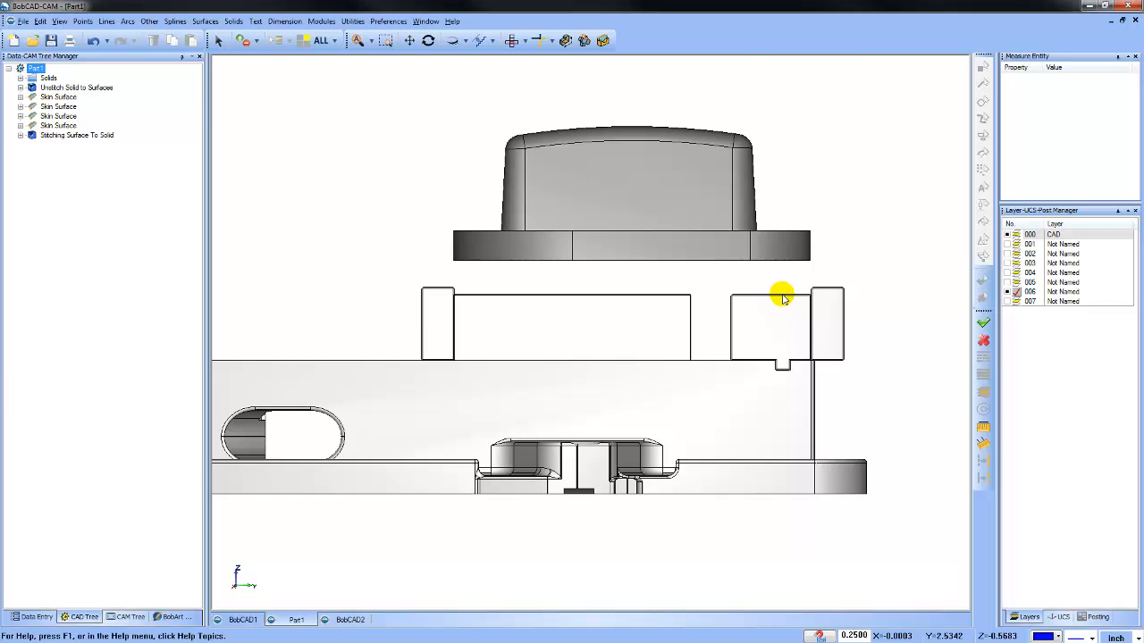
- Measure between the upper corner of the front vise's movable jaw and the lower corner point of the valve cover flange
middle_drag(709, 283, 592, 356)
scroll(640, 329, up, 3)
click(984, 444)
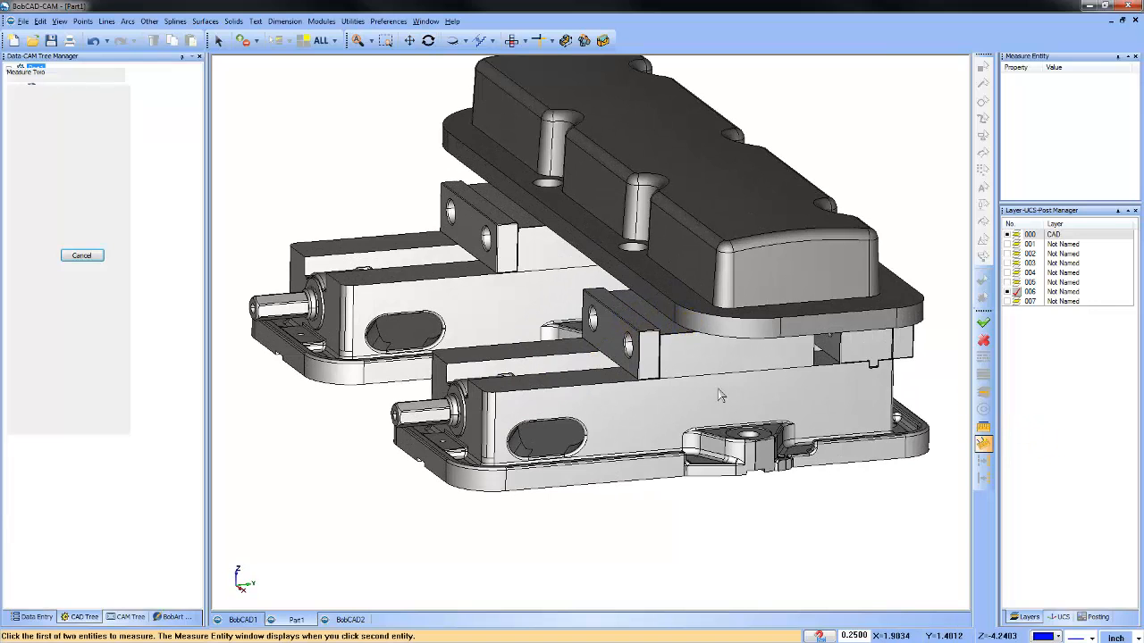
scroll(681, 337, up, 5)
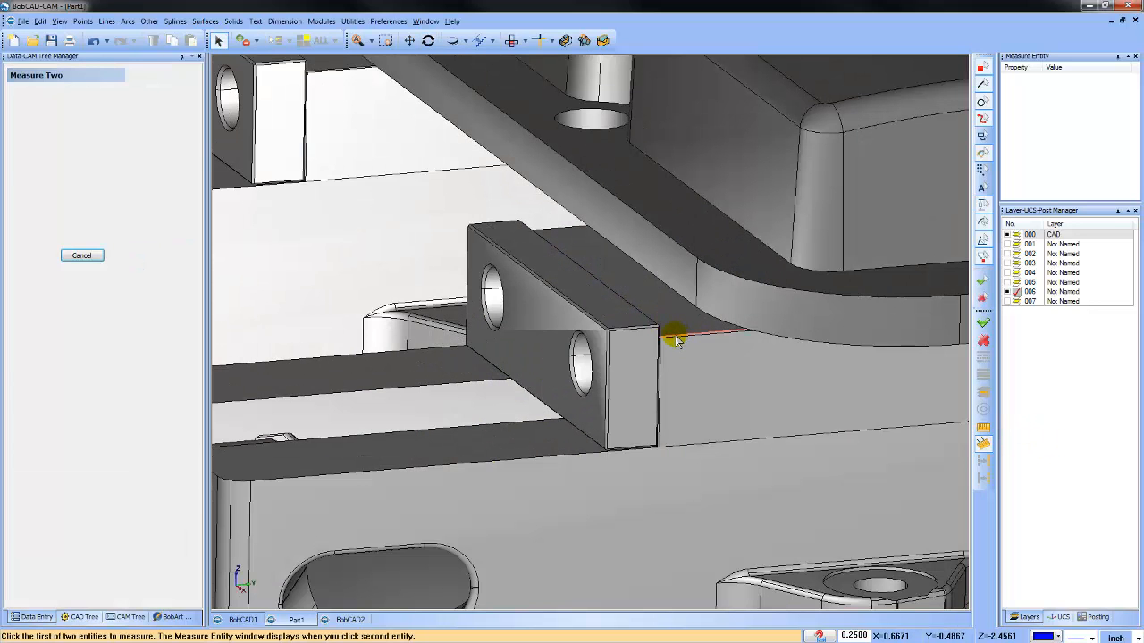
scroll(675, 338, up, 5)
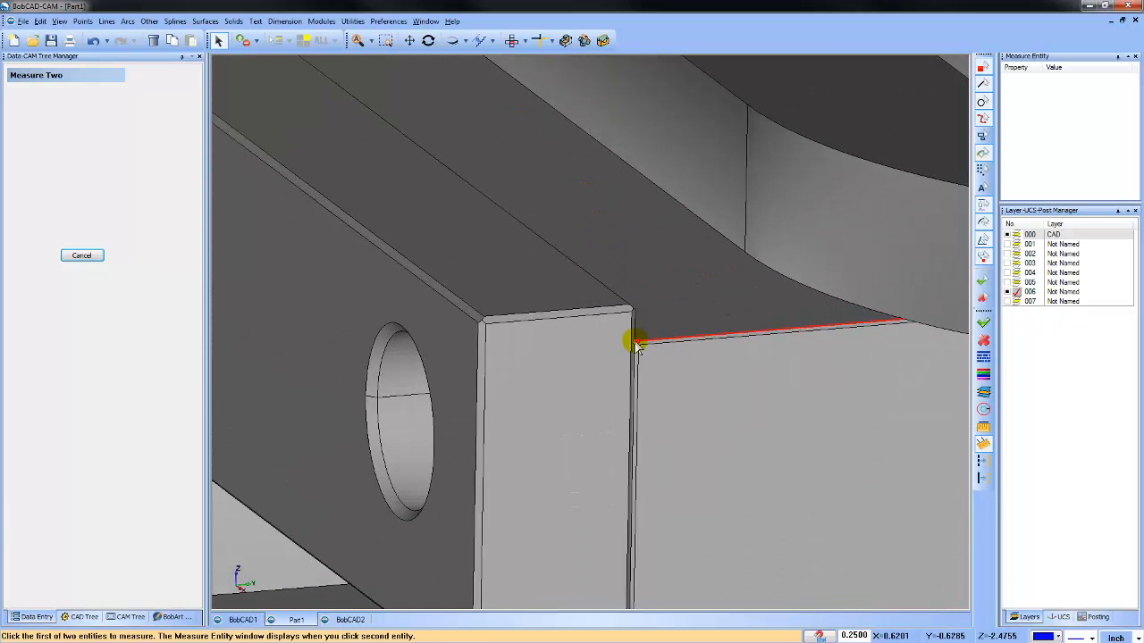
click(637, 342)
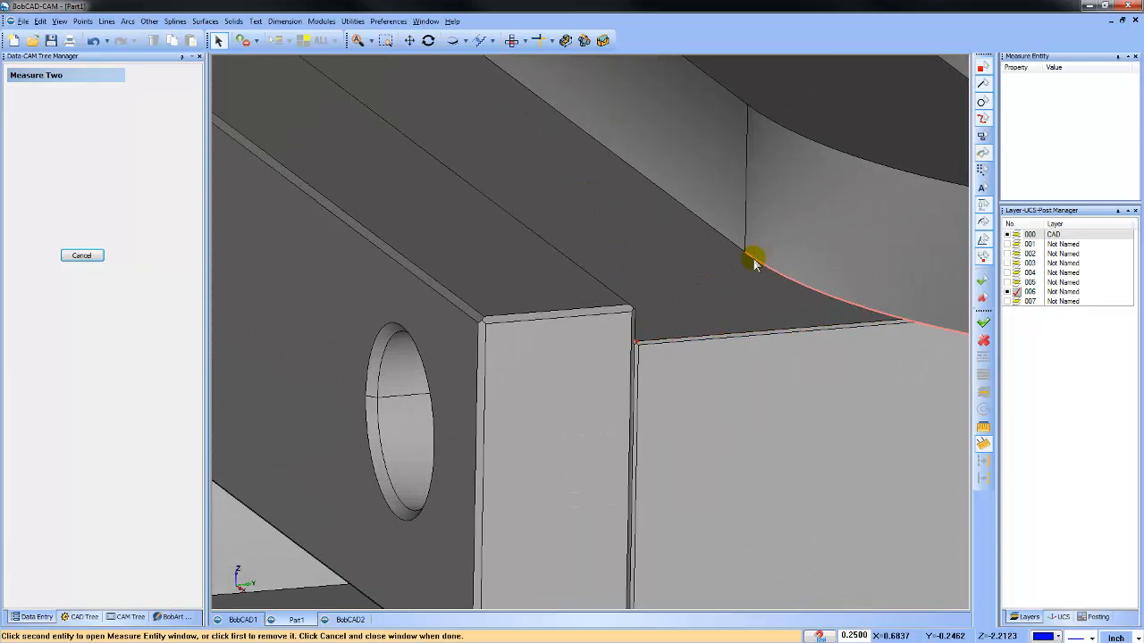
click(745, 257)
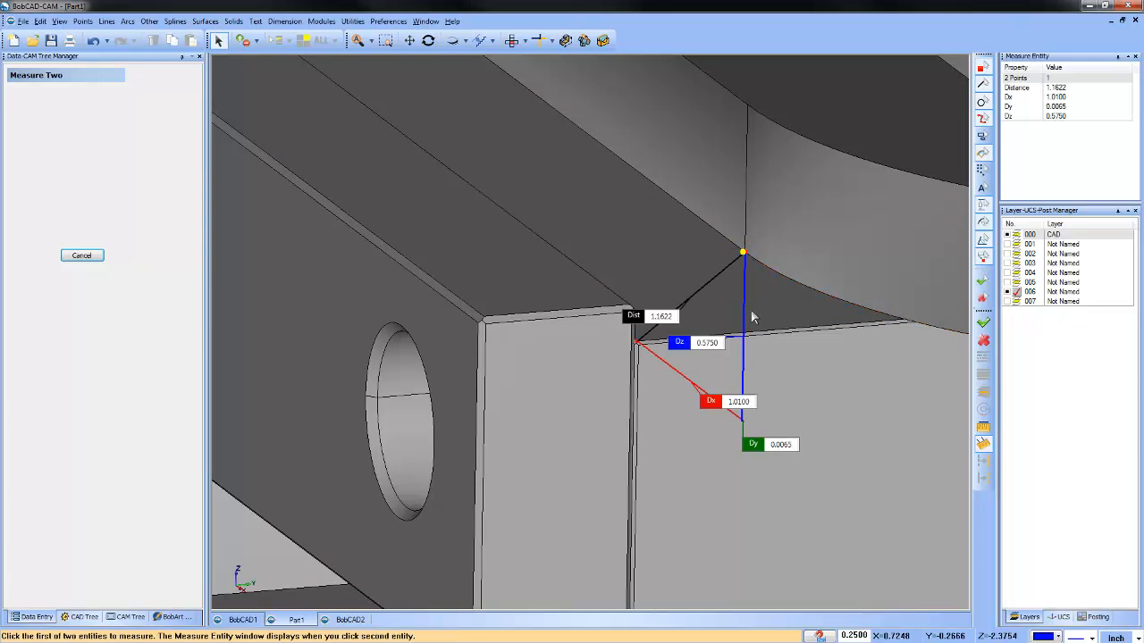
- Copy the measured Dz value from the measurement label and close the two-entity measurement
middle_drag(753, 319, 799, 402)
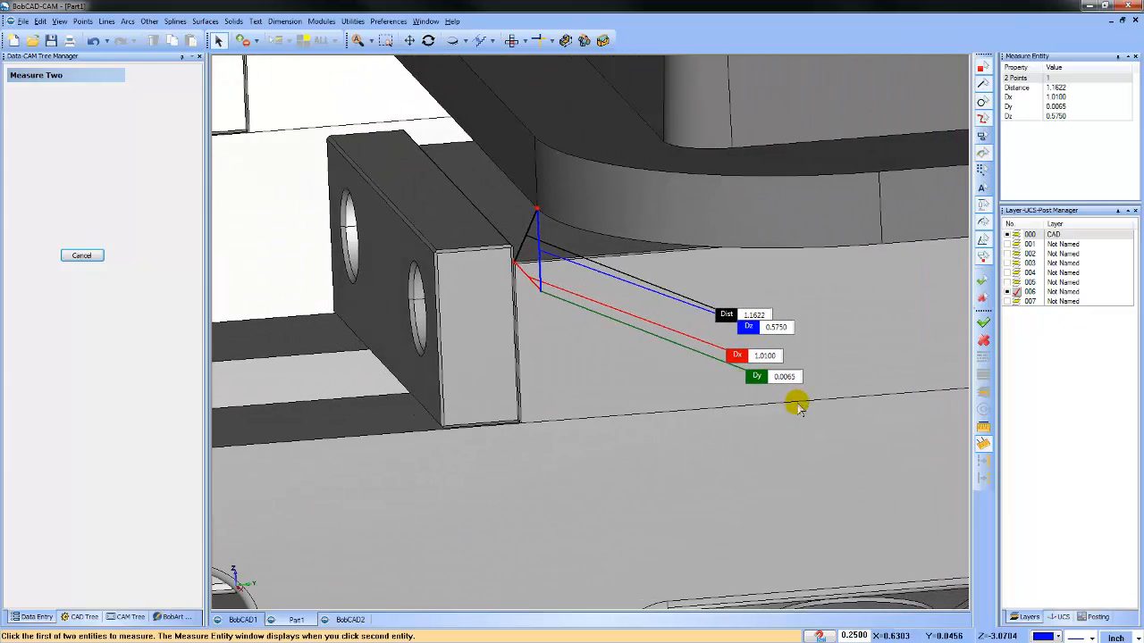
scroll(672, 344, down, 2)
scroll(672, 344, down, 3)
middle_drag(658, 331, 585, 342)
right_click(686, 346)
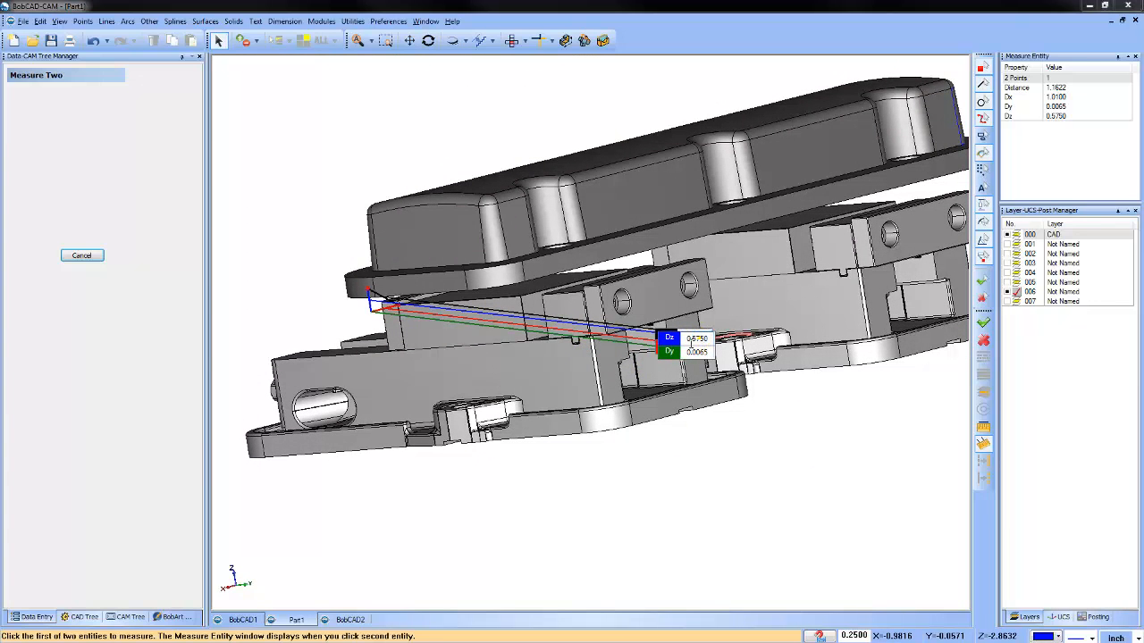
right_click(695, 339)
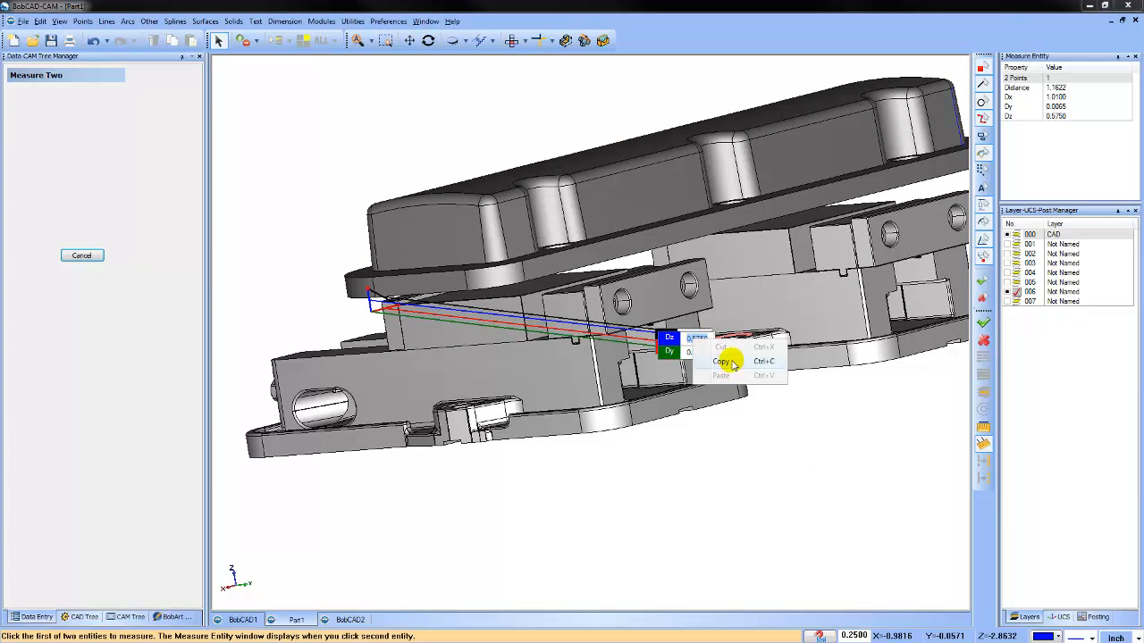
click(728, 360)
right_click(379, 141)
click(407, 154)
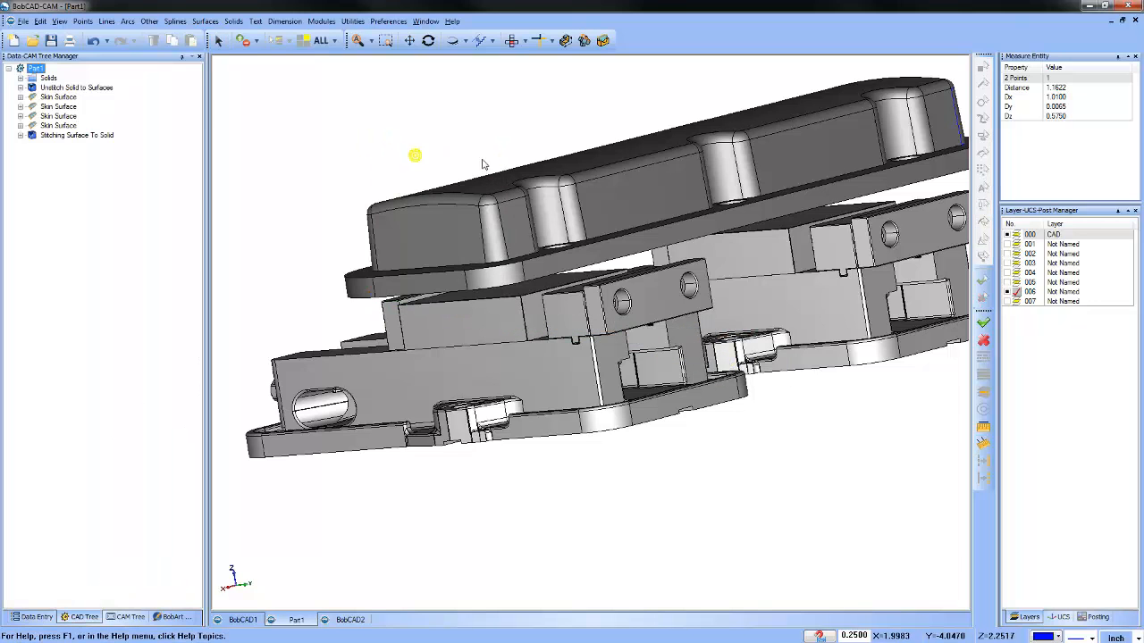
- Translate both complete vises by 0.575 in Z, selecting them in the Right view without the valve cover
click(520, 41)
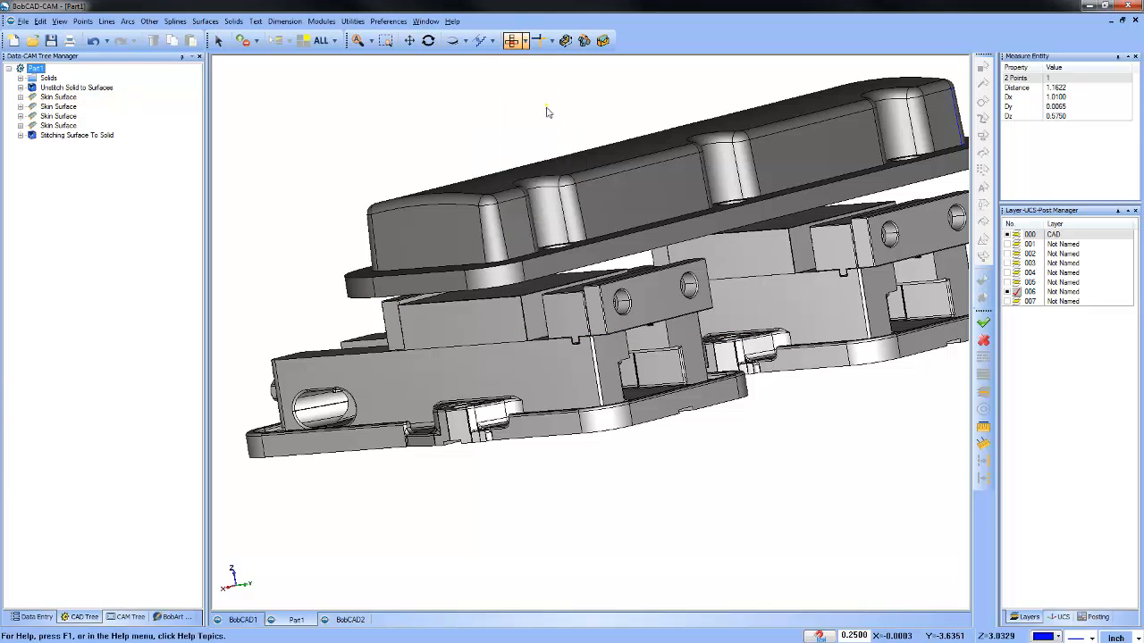
click(529, 104)
middle_drag(556, 207, 564, 265)
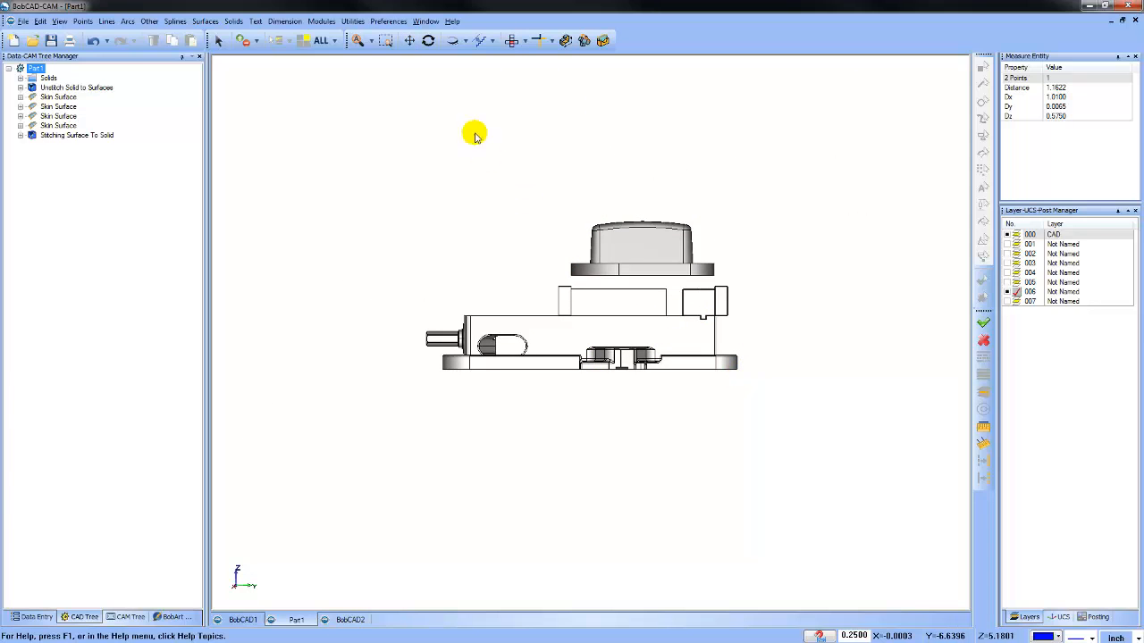
click(352, 21)
click(395, 72)
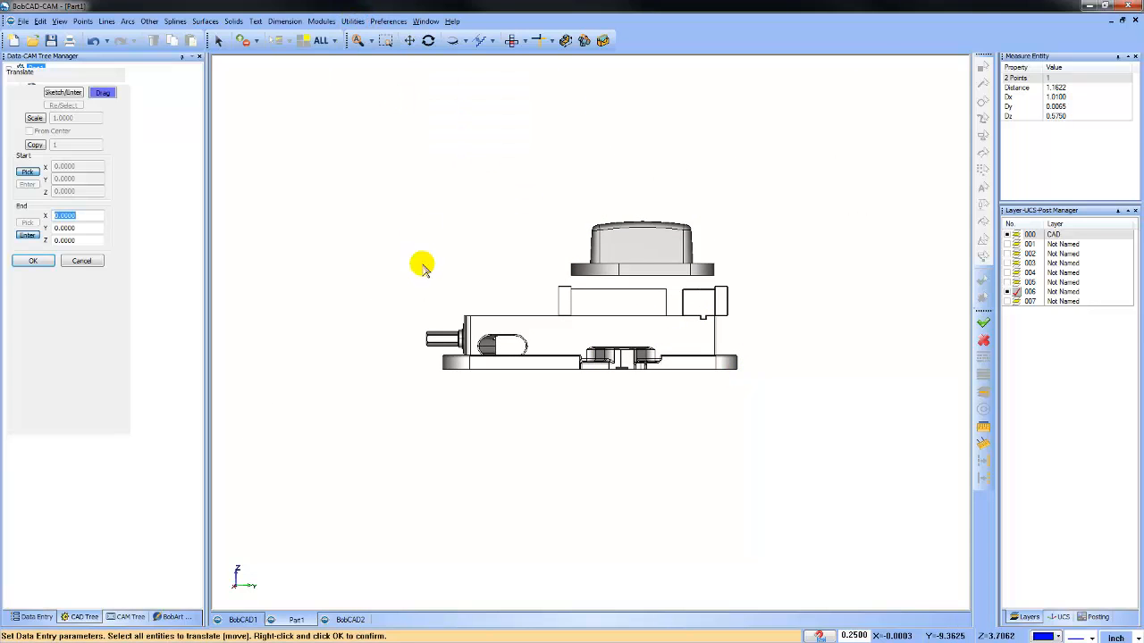
drag(383, 286, 754, 413)
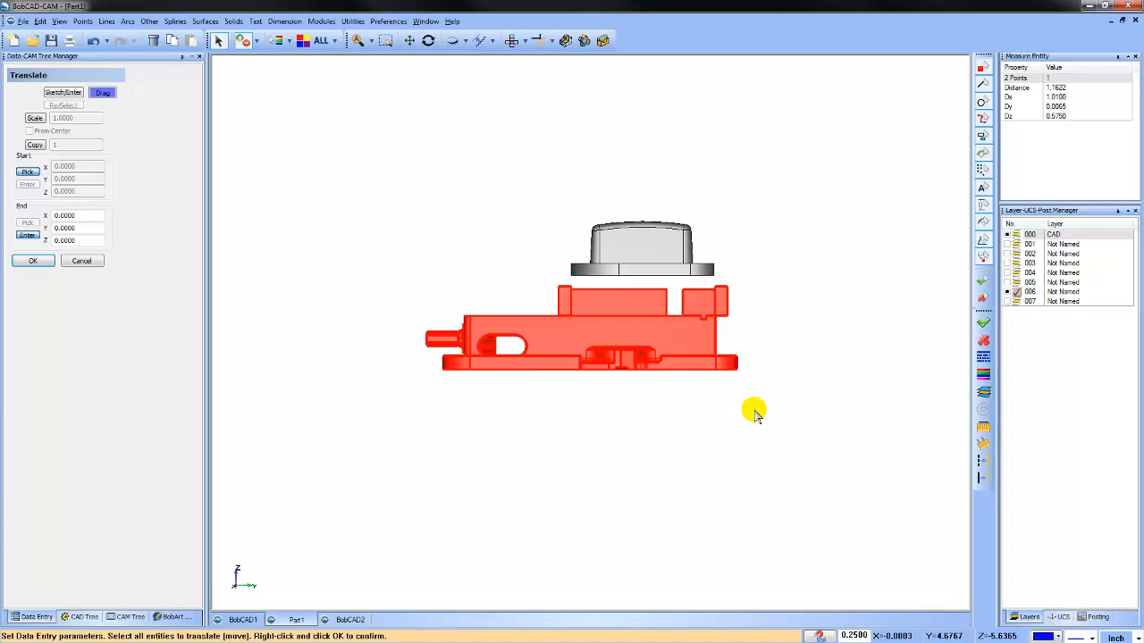
right_click(754, 413)
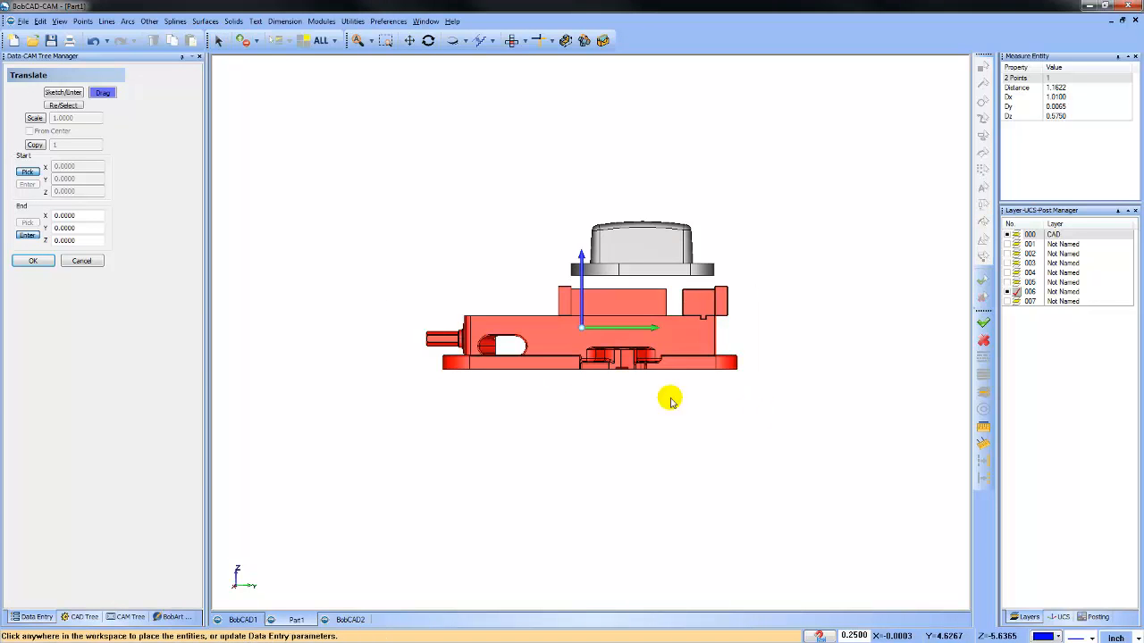
text(0.575)
click(87, 231)
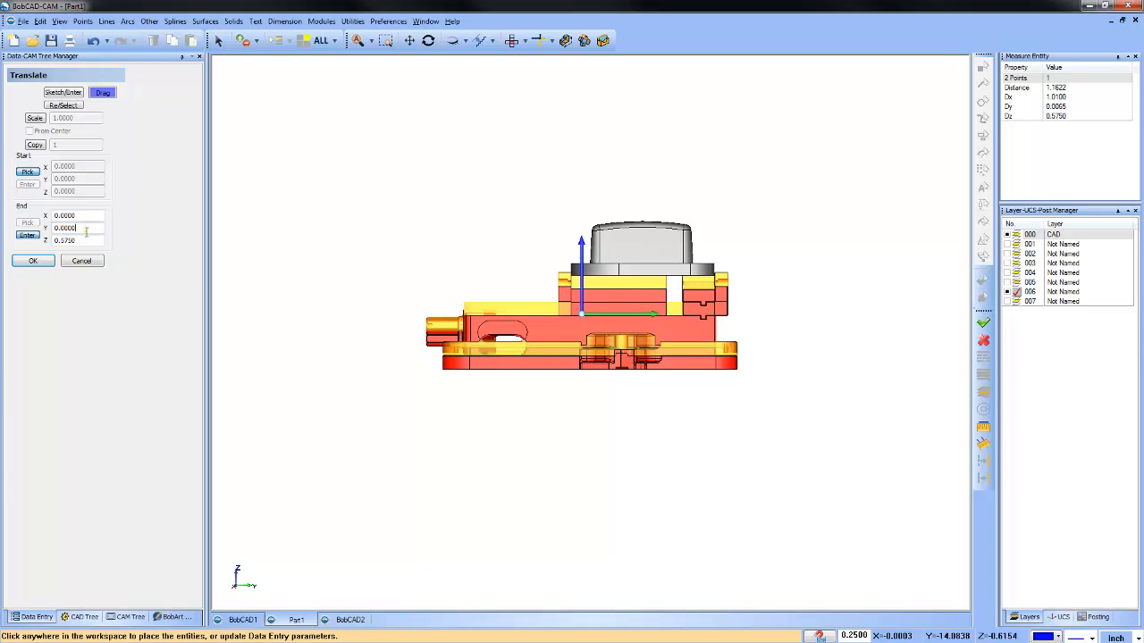
click(36, 262)
click(39, 264)
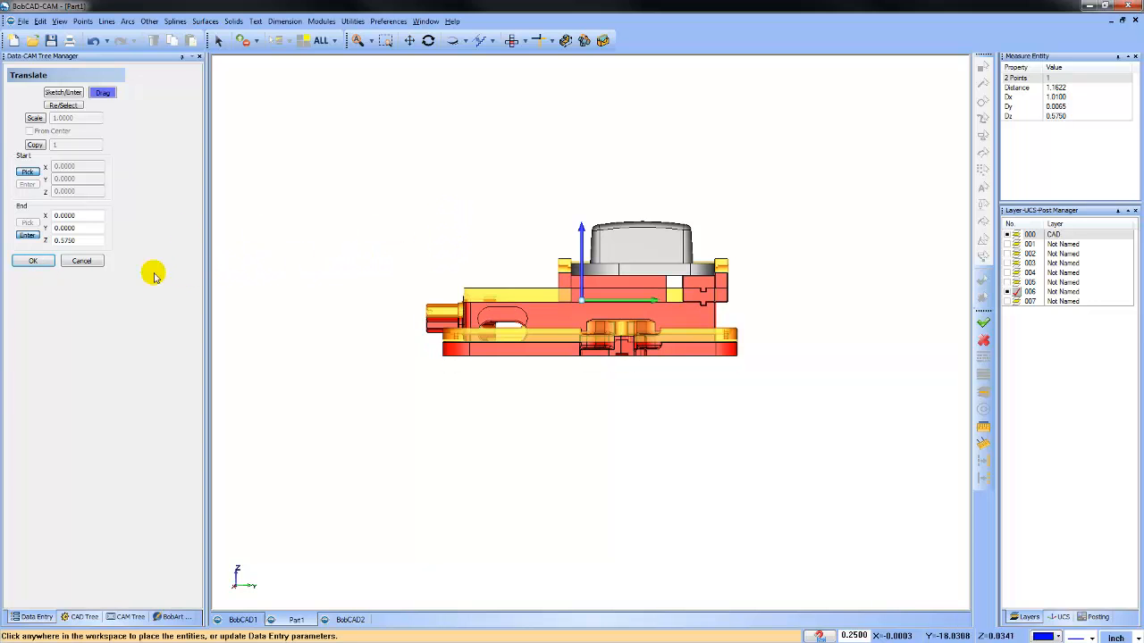
click(86, 260)
middle_drag(567, 280, 540, 329)
scroll(540, 328, up, 3)
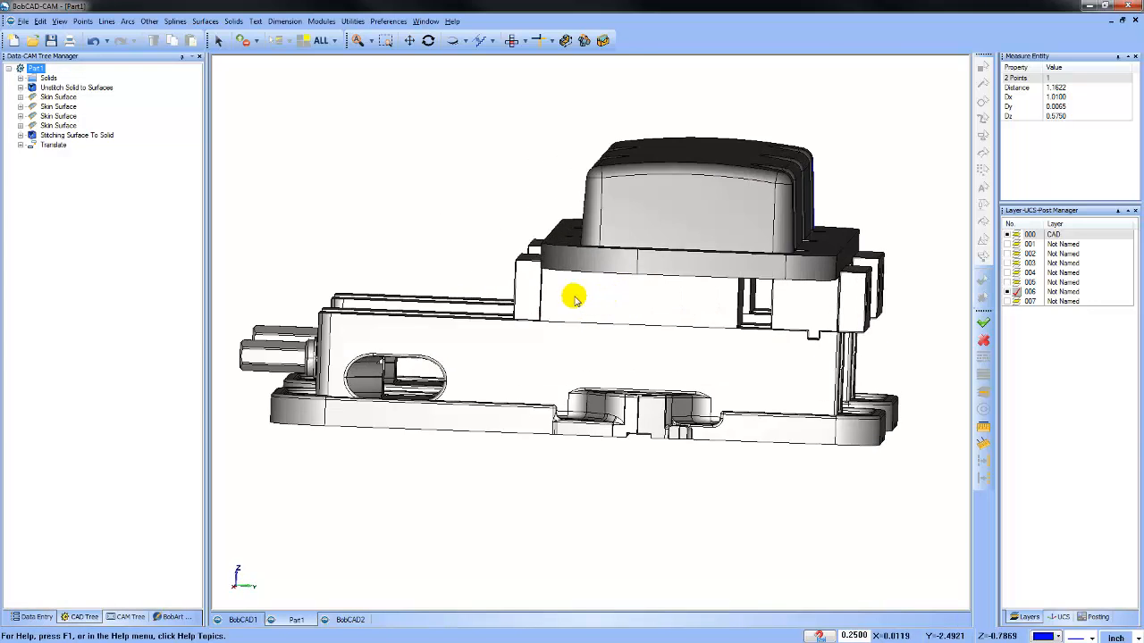
- Try translating the vise's movable jaw by -0.25 in Y, with the X and Z offsets at 0
click(539, 40)
click(524, 40)
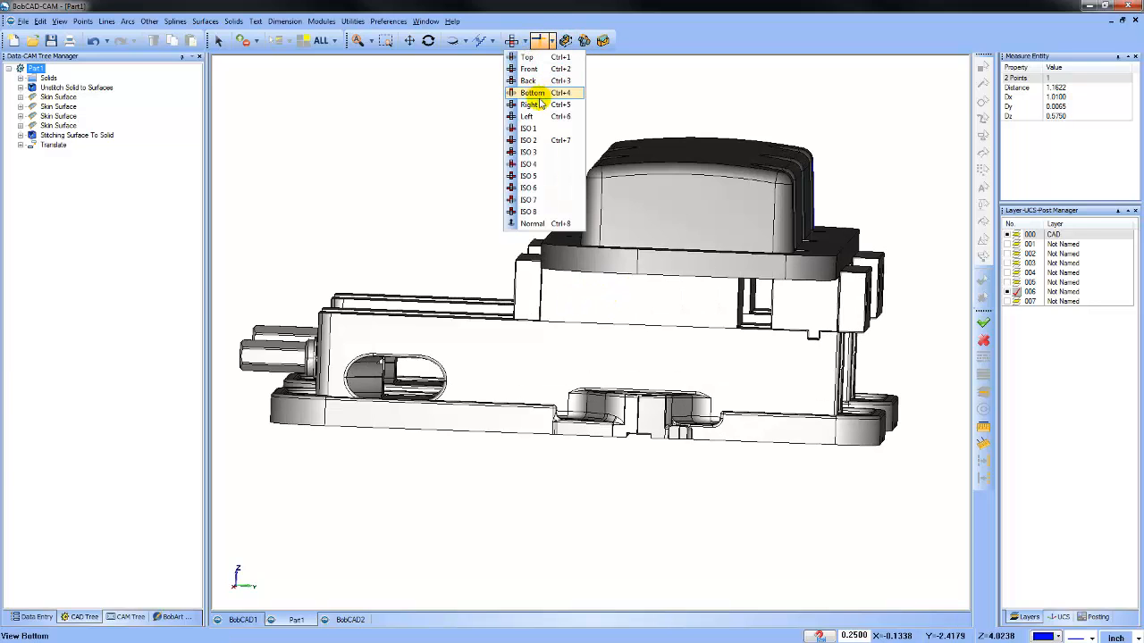
click(536, 95)
scroll(530, 280, down, 2)
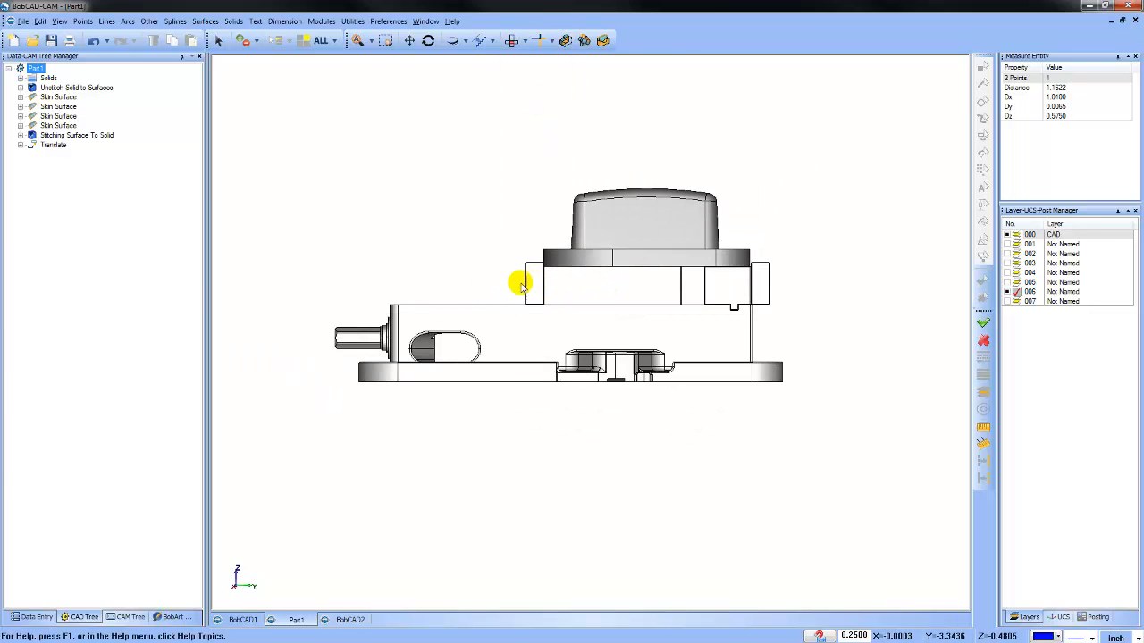
click(353, 20)
click(370, 70)
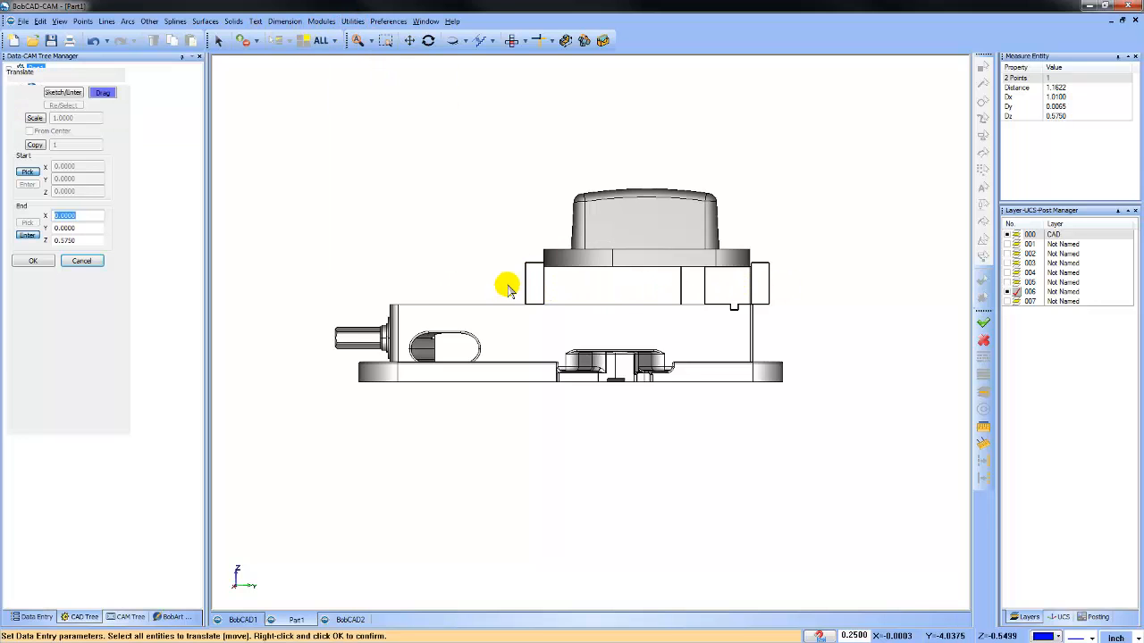
click(626, 293)
right_click(625, 293)
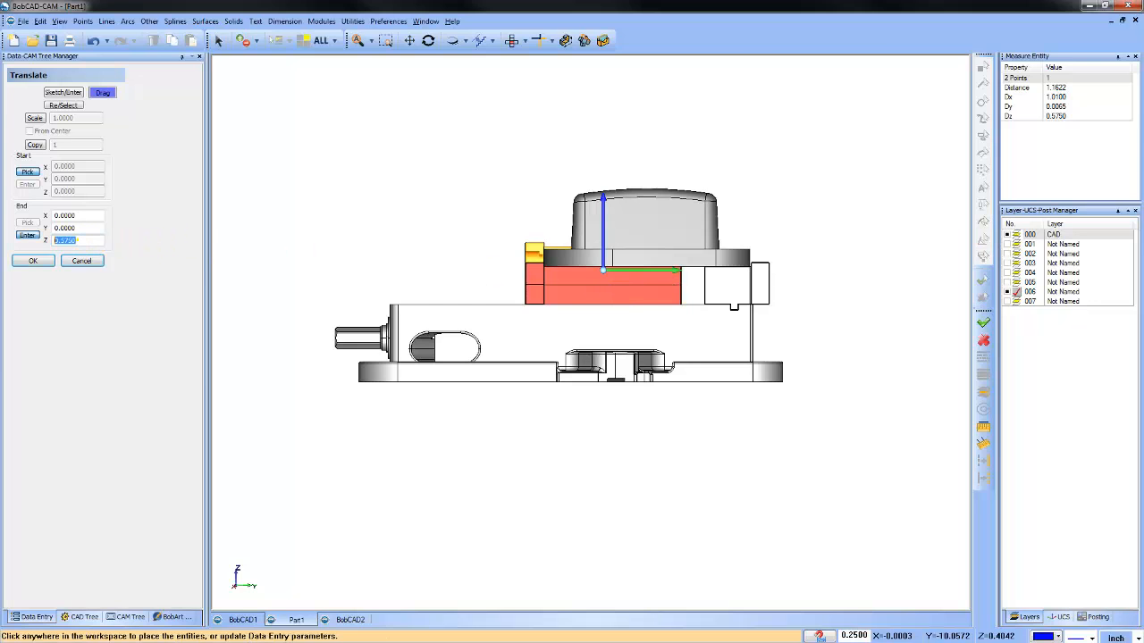
key(Return)
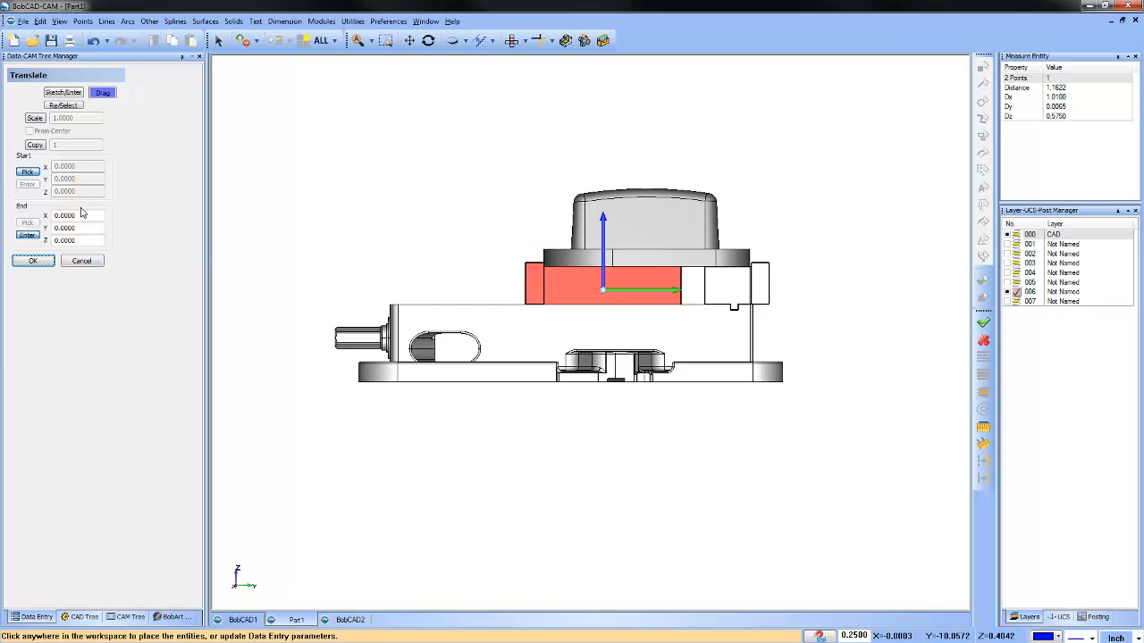
click(88, 226)
text(-0.25)
key(Return)
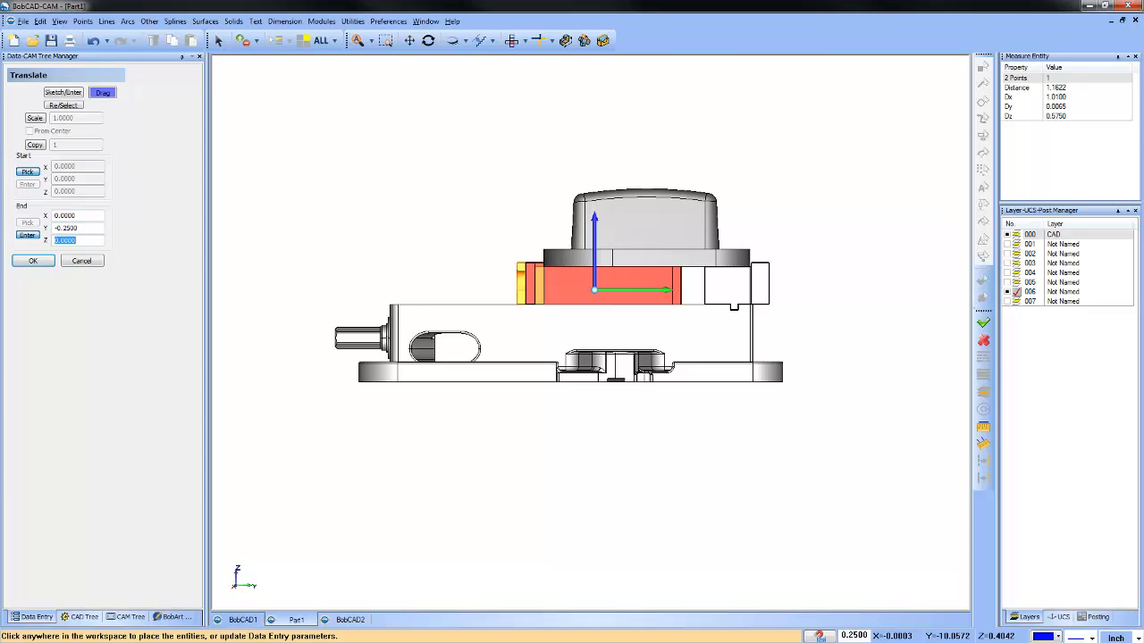
click(81, 227)
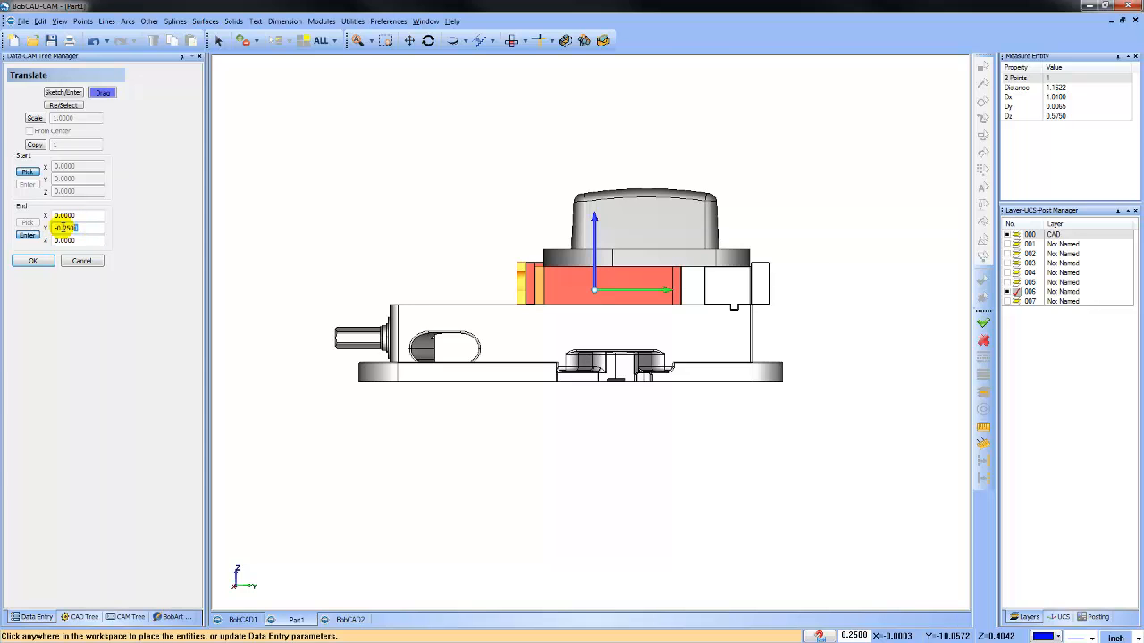
- Try placing the movable jaw freehand at about -0.22 in Y with the Z offset at 0, and cancel the translation
click(668, 293)
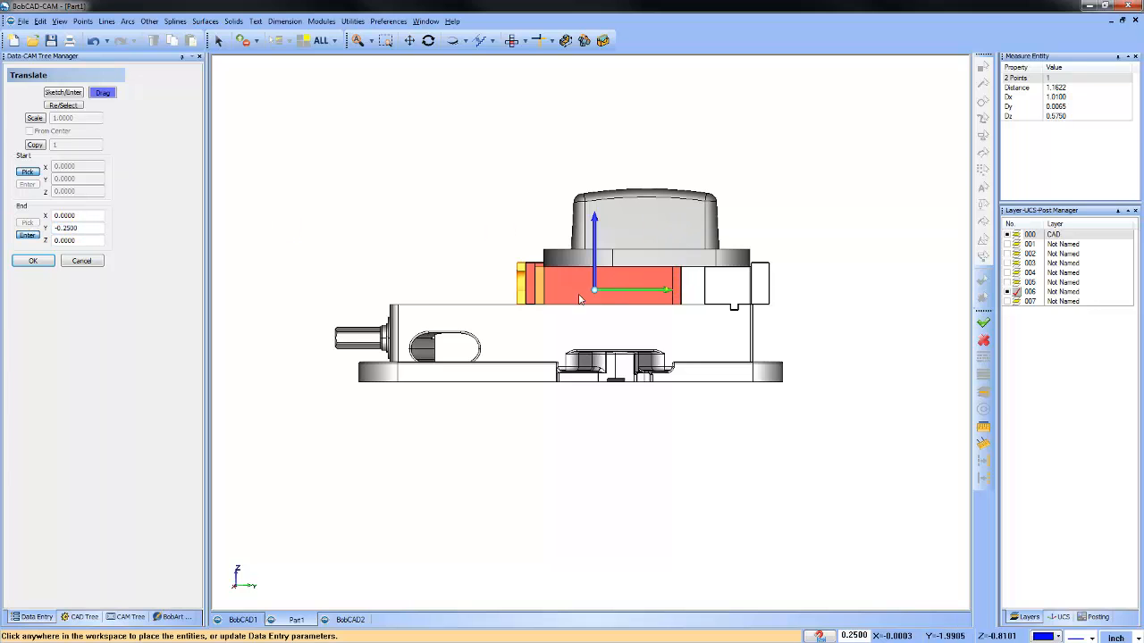
drag(665, 294, 597, 302)
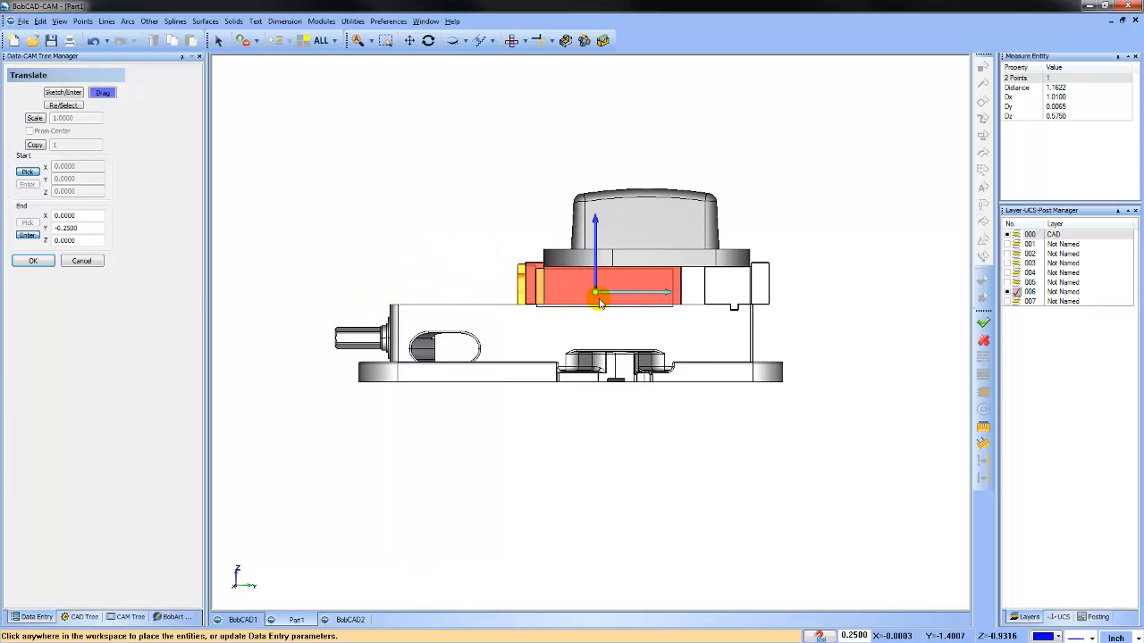
click(597, 298)
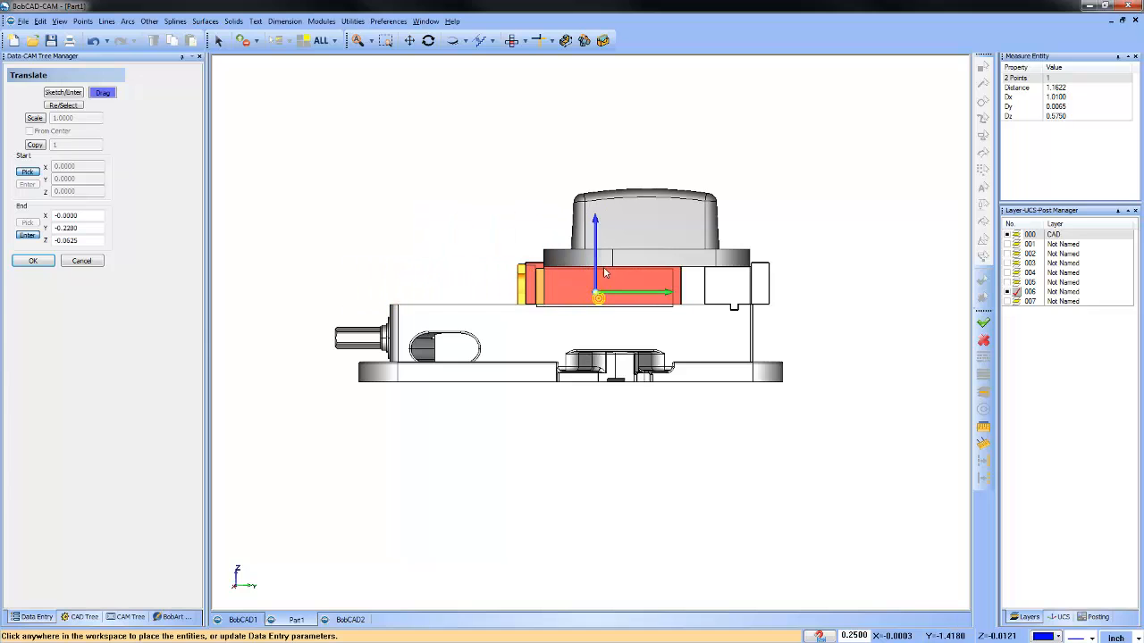
text(0)
key(Tab)
click(93, 230)
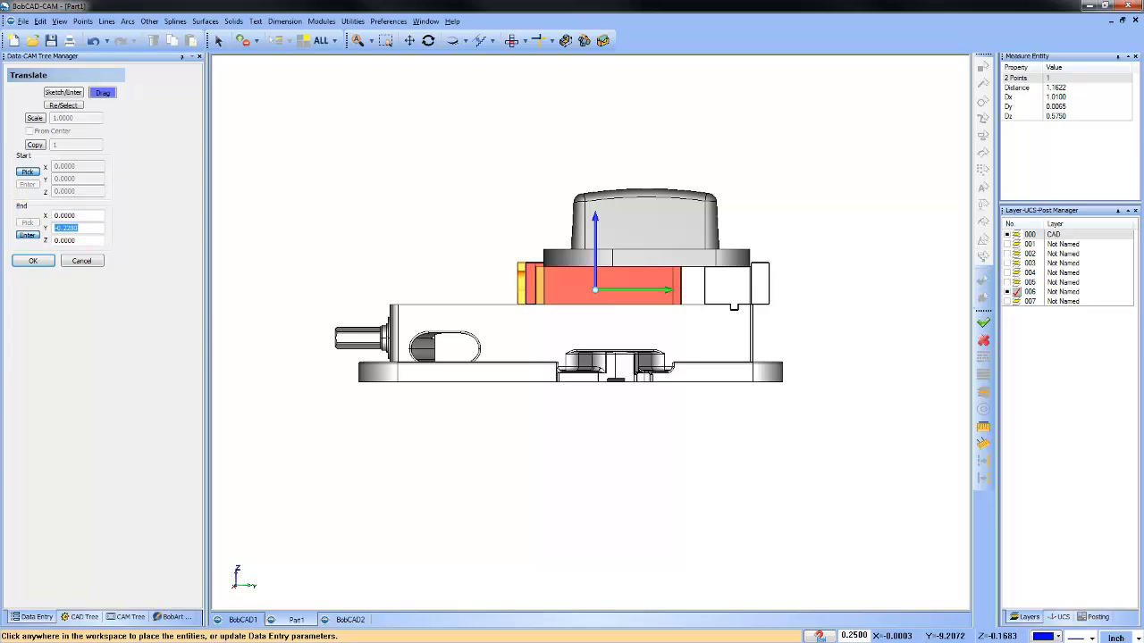
click(91, 259)
- Add a new layer 008 named "work holding"
middle_drag(451, 285, 636, 380)
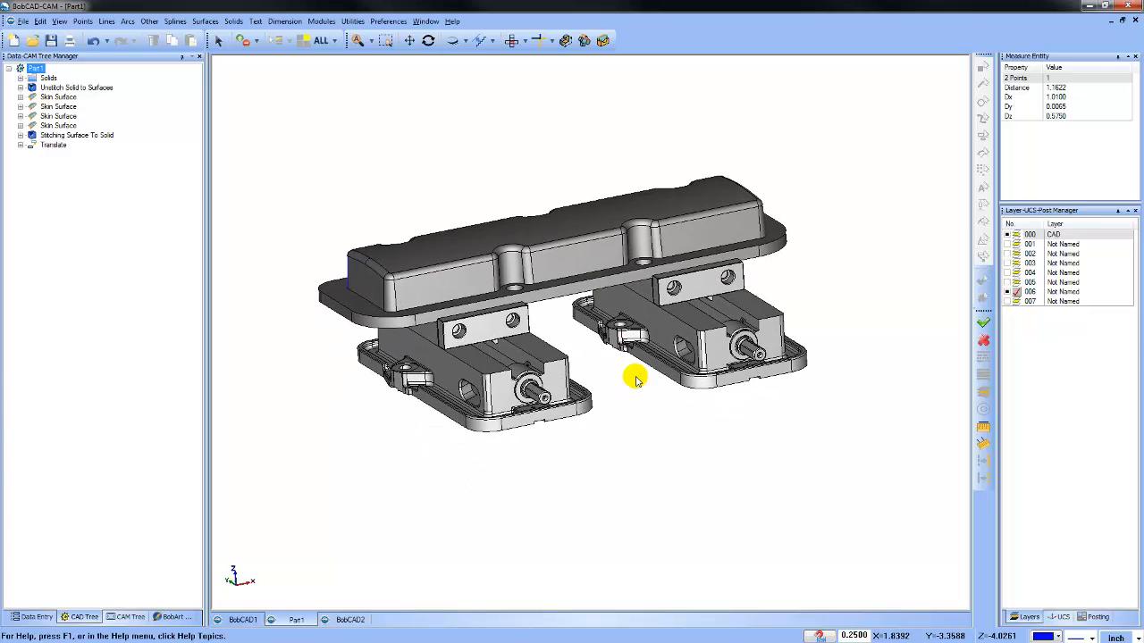
right_click(1081, 304)
click(1081, 314)
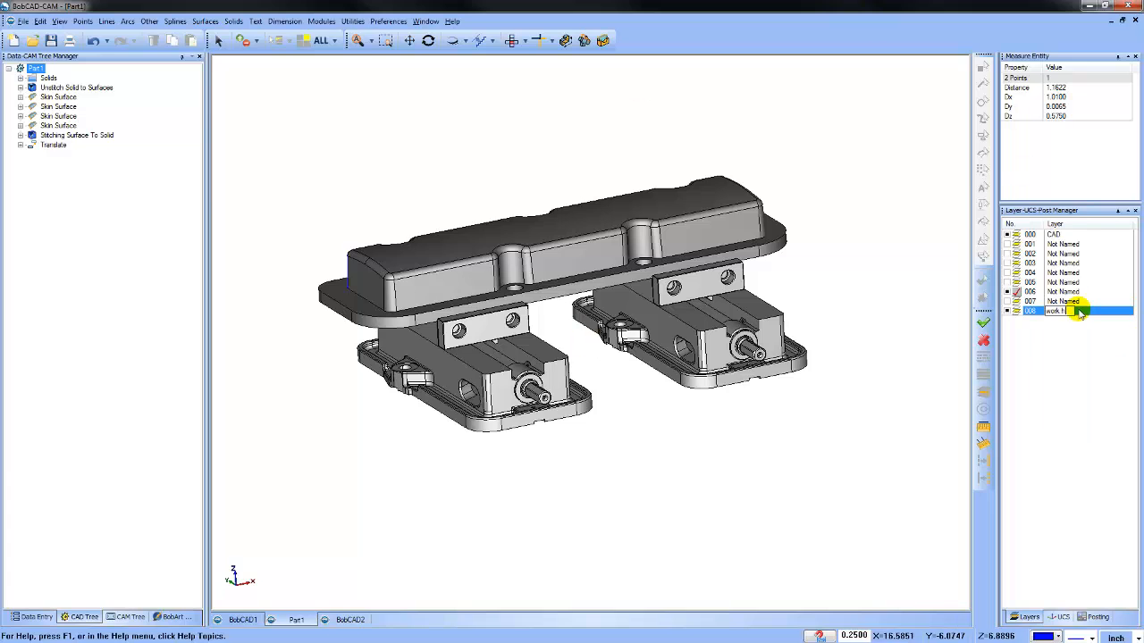
text(work holding)
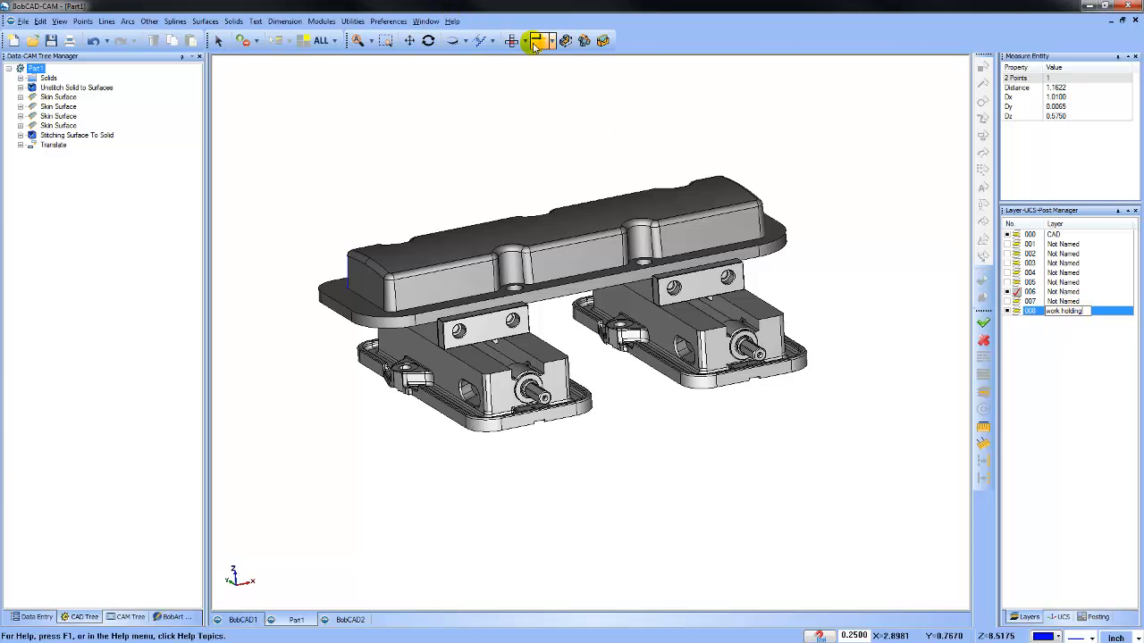
- Assign both vises, selected in the Front view, to the work holding layer and hide it, with layer 007 active
click(516, 40)
click(532, 75)
click(221, 40)
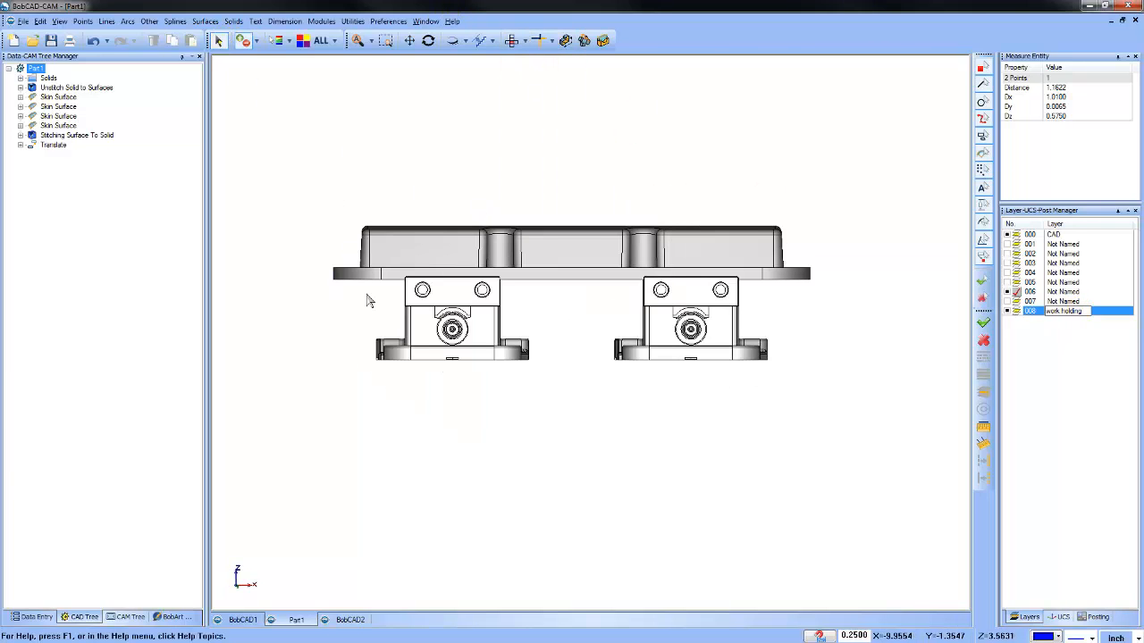
click(351, 291)
click(786, 411)
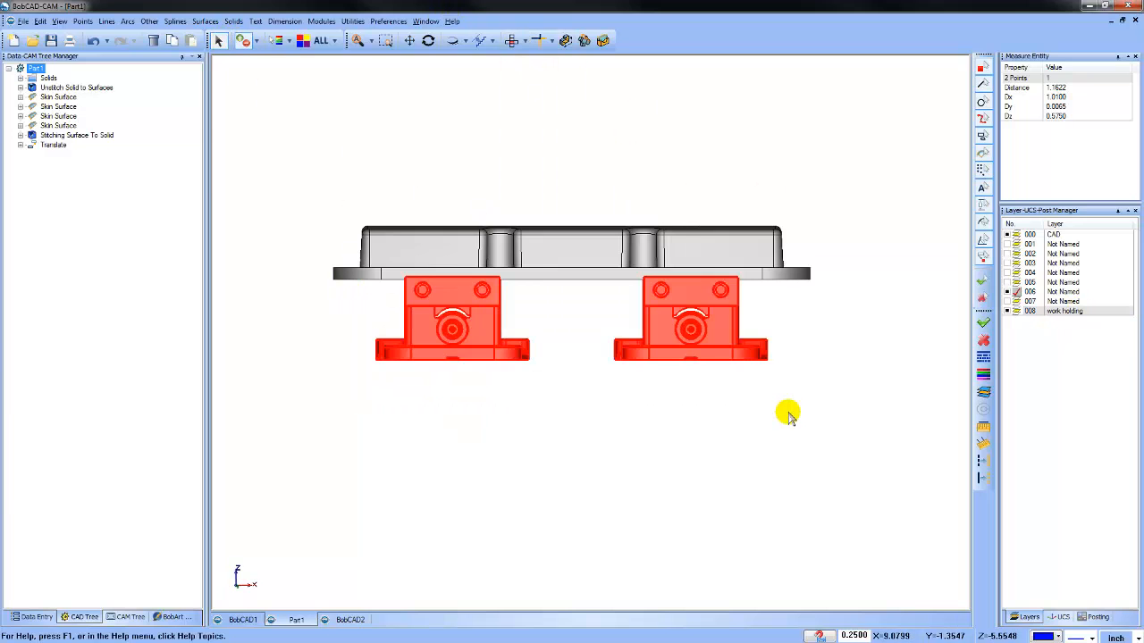
click(1019, 313)
click(1013, 301)
click(1016, 302)
- Add a new layer 009 named "model" and make it the active layer
middle_drag(724, 367, 621, 329)
right_click(705, 202)
click(737, 211)
right_click(1045, 312)
click(1078, 322)
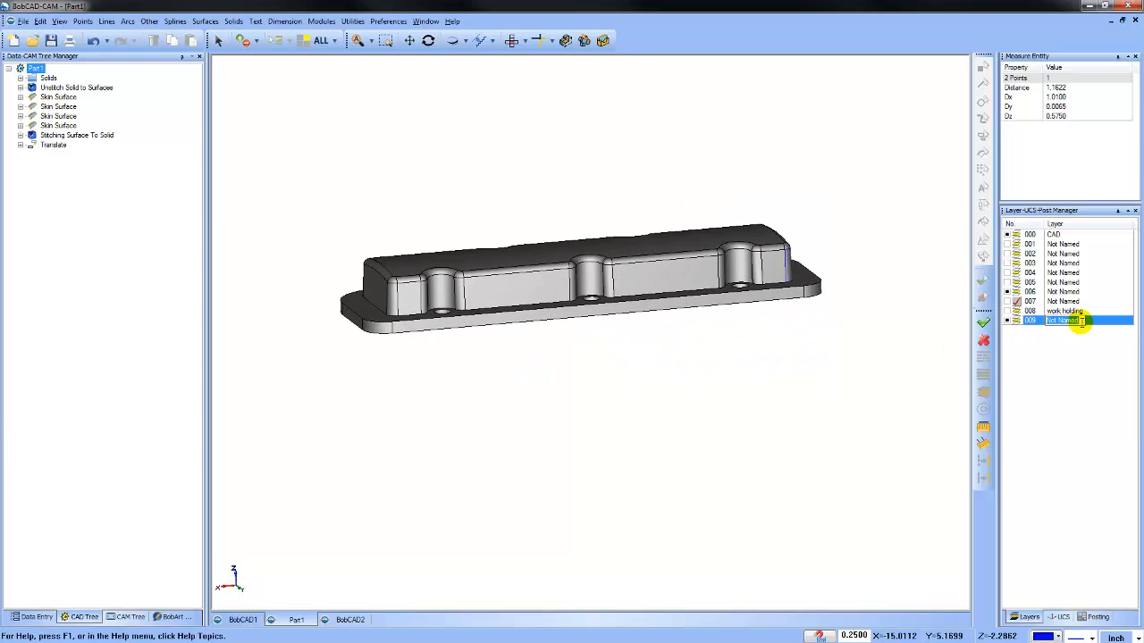
click(1016, 322)
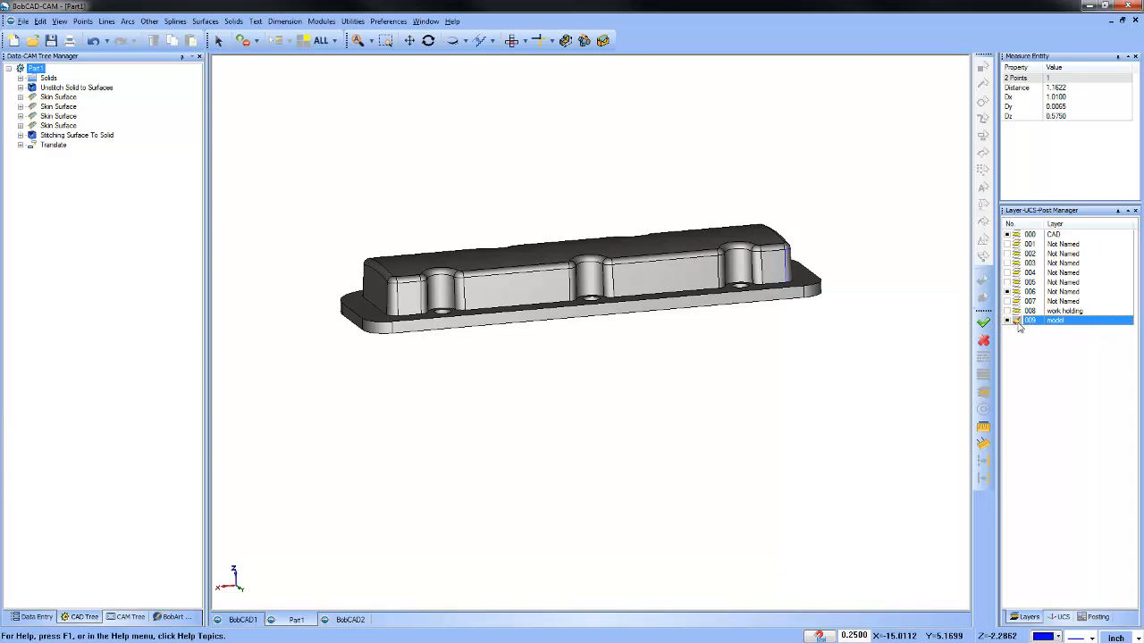
- Hide the CAD layer and layer 006, and show the work holding layer together with the model layer
click(323, 41)
click(983, 389)
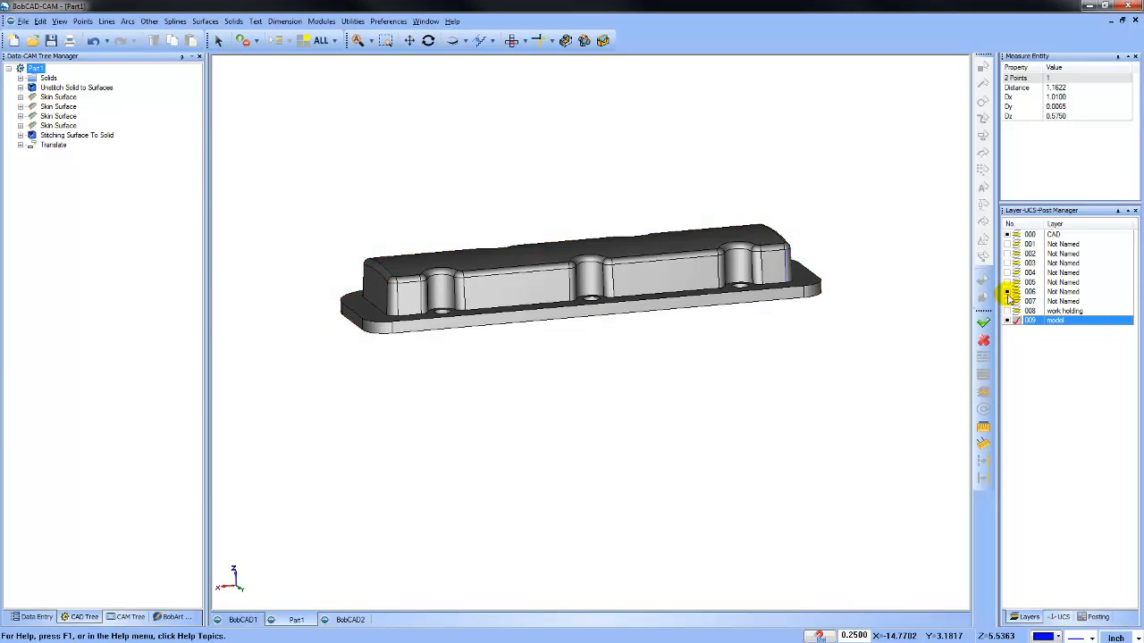
click(1012, 234)
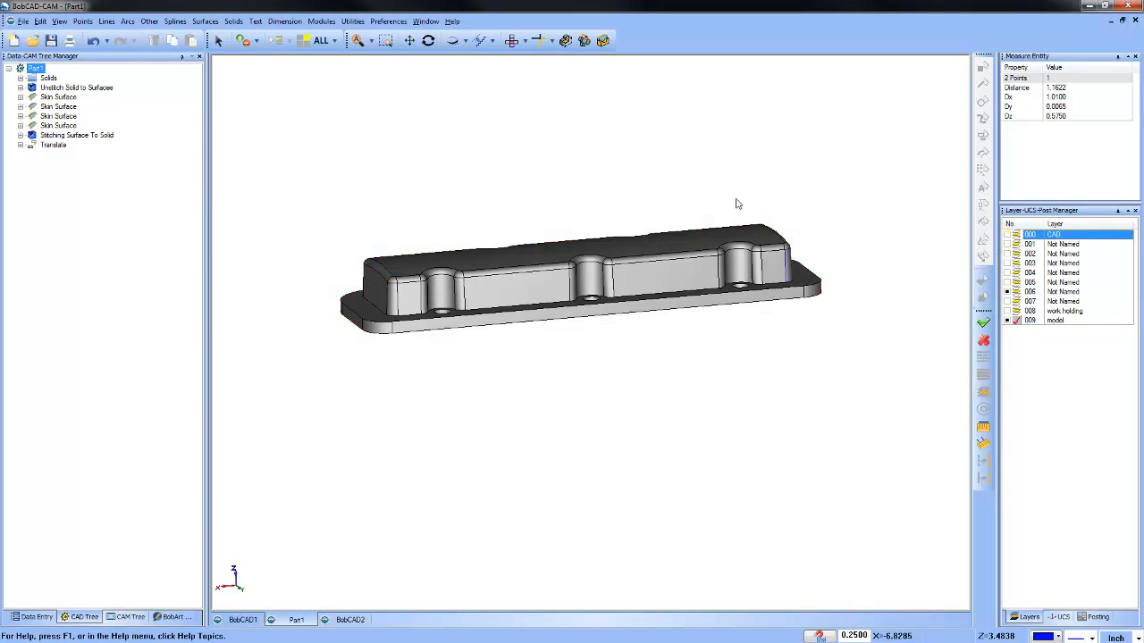
click(1009, 293)
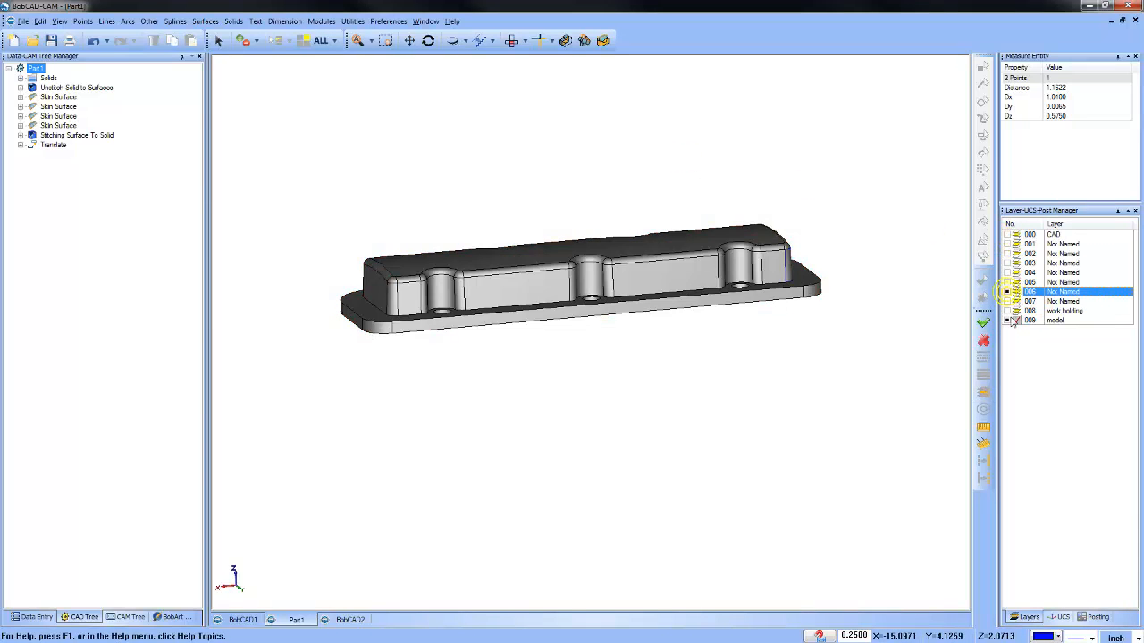
click(1008, 311)
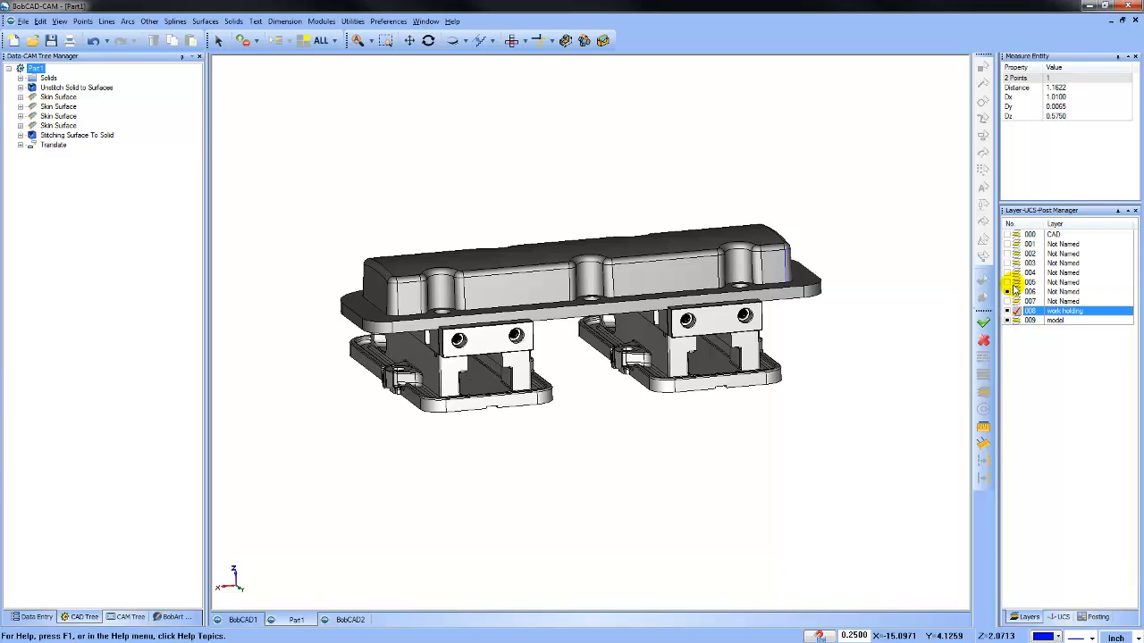
click(1012, 292)
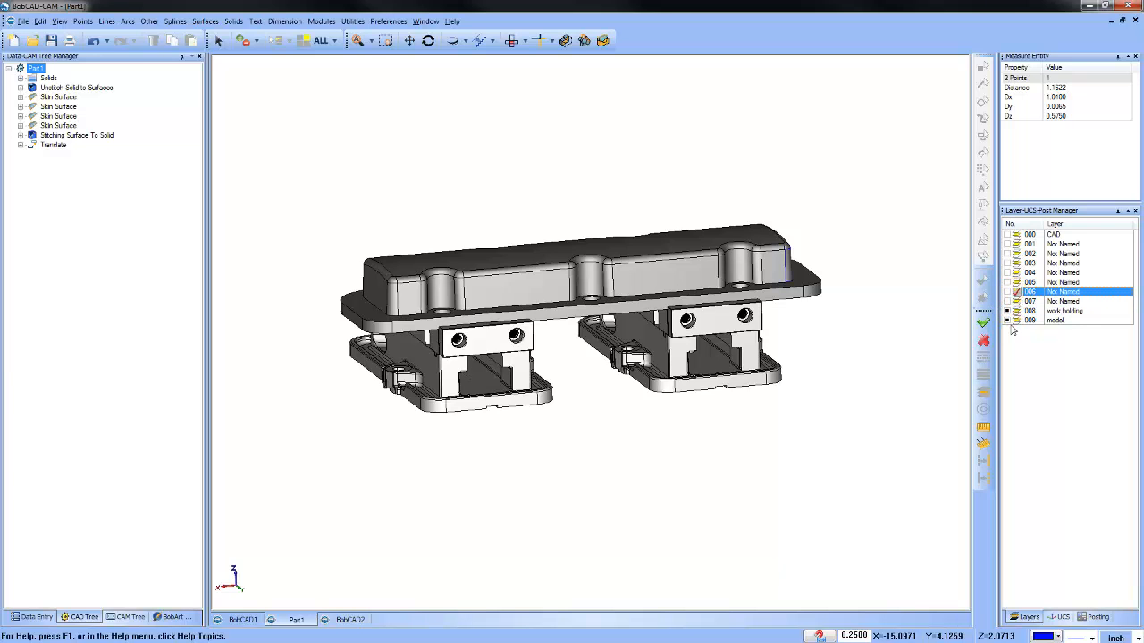
- Check the model layer's visibility by toggling it off and on, and examine the valve cover and vises from the opposite side
click(1008, 320)
click(1007, 320)
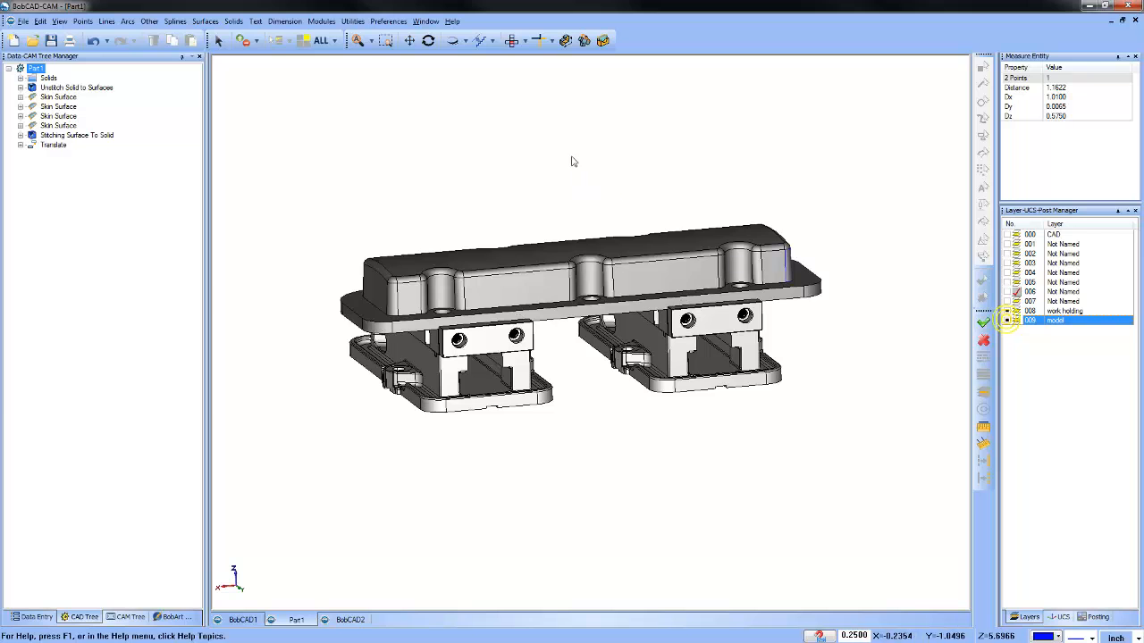
right_click(566, 150)
click(594, 170)
click(516, 41)
mouse_move(607, 382)
middle_down()
mouse_move(603, 428)
mouse_move(659, 521)
mouse_move(581, 327)
mouse_move(605, 373)
mouse_move(592, 390)
middle_up()
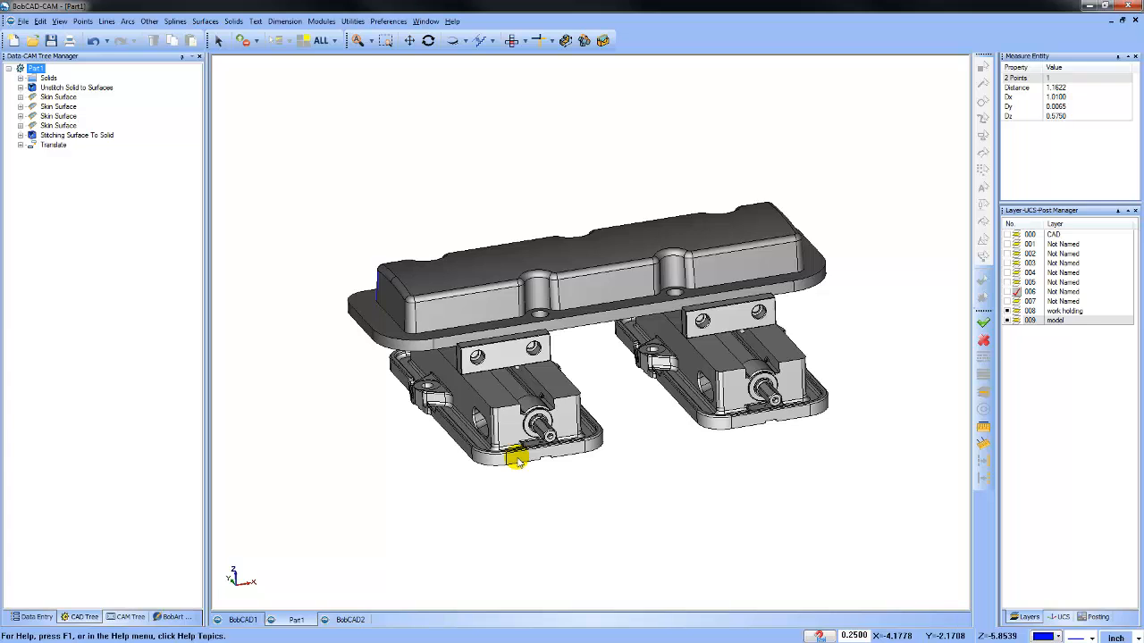
right_click(524, 172)
click(559, 192)
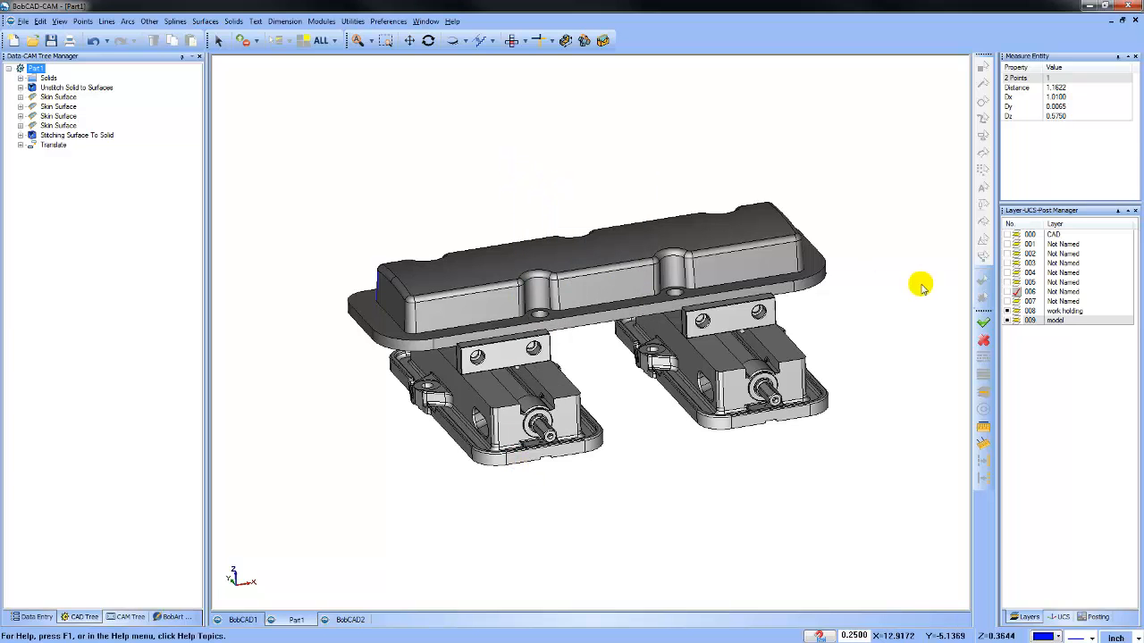
- Hide the work holding layer and start a new milling job for the BC_3x_Mill machine
click(1007, 311)
click(125, 616)
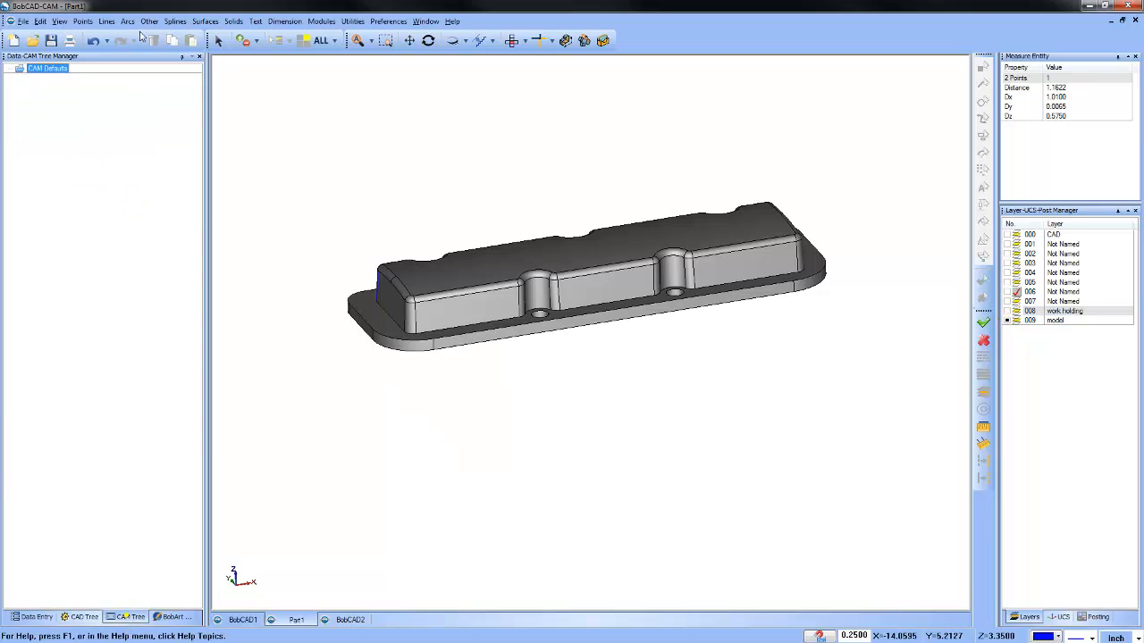
right_click(40, 69)
click(77, 77)
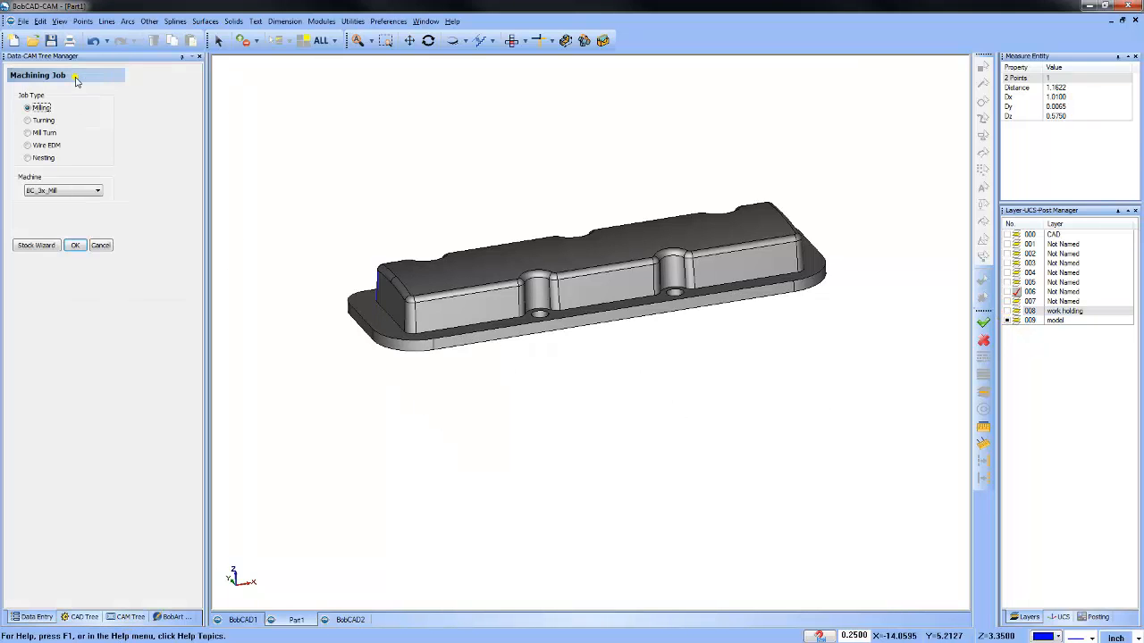
- Define rectangular stock from the bounding box of the workspace geometry with all offsets at 0, and continue to the machine setup
click(40, 245)
click(83, 195)
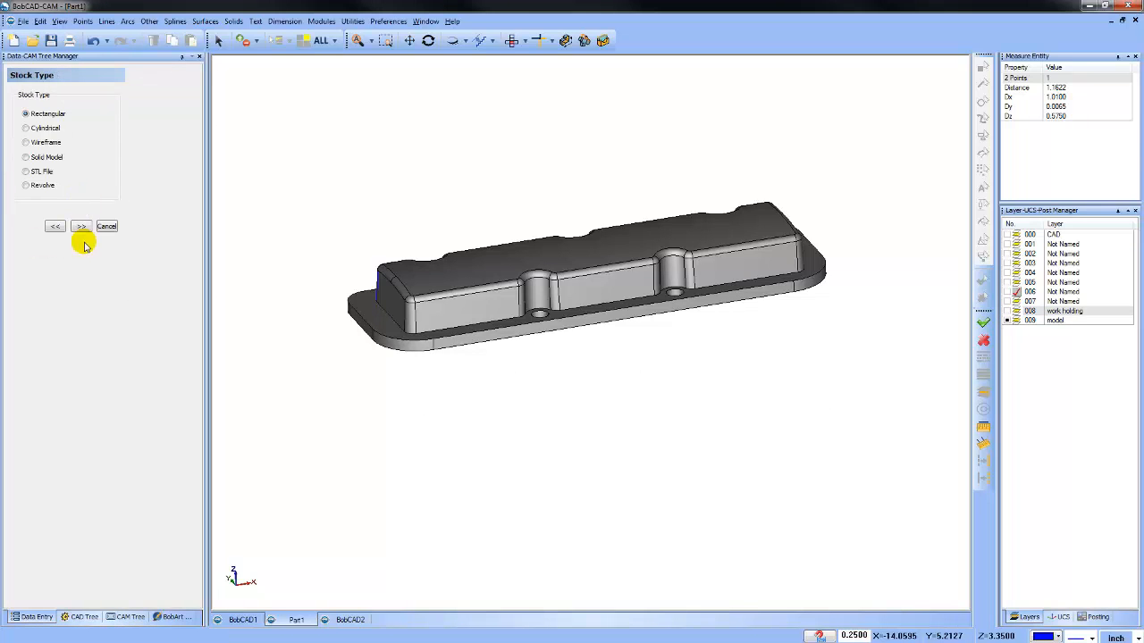
click(80, 226)
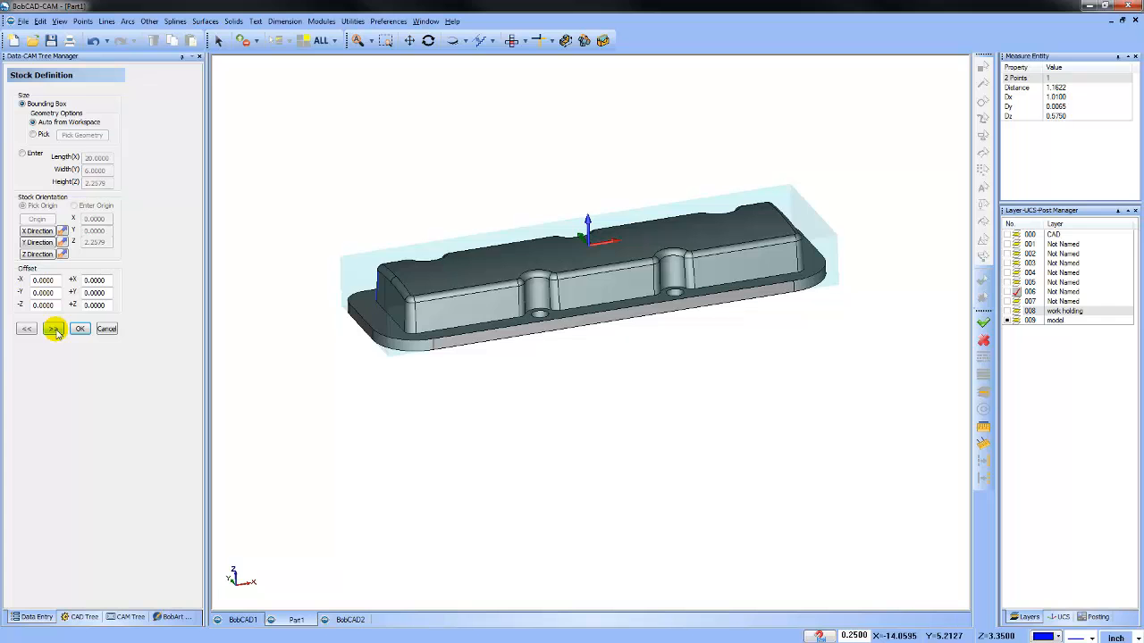
scroll(562, 344, up, 3)
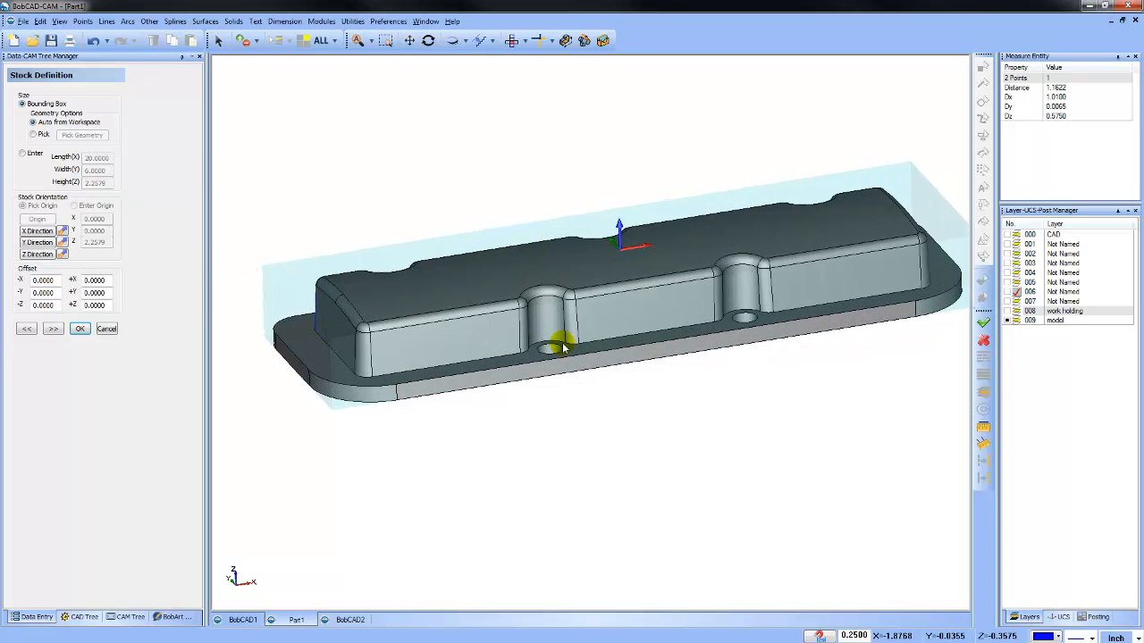
scroll(561, 346, down, 2)
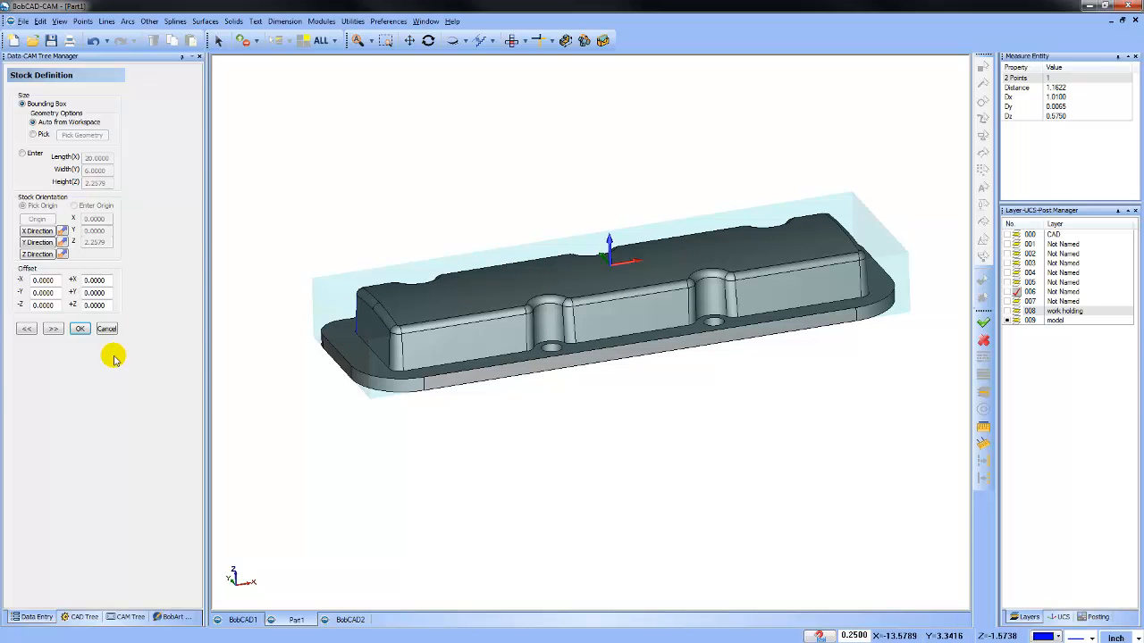
click(53, 329)
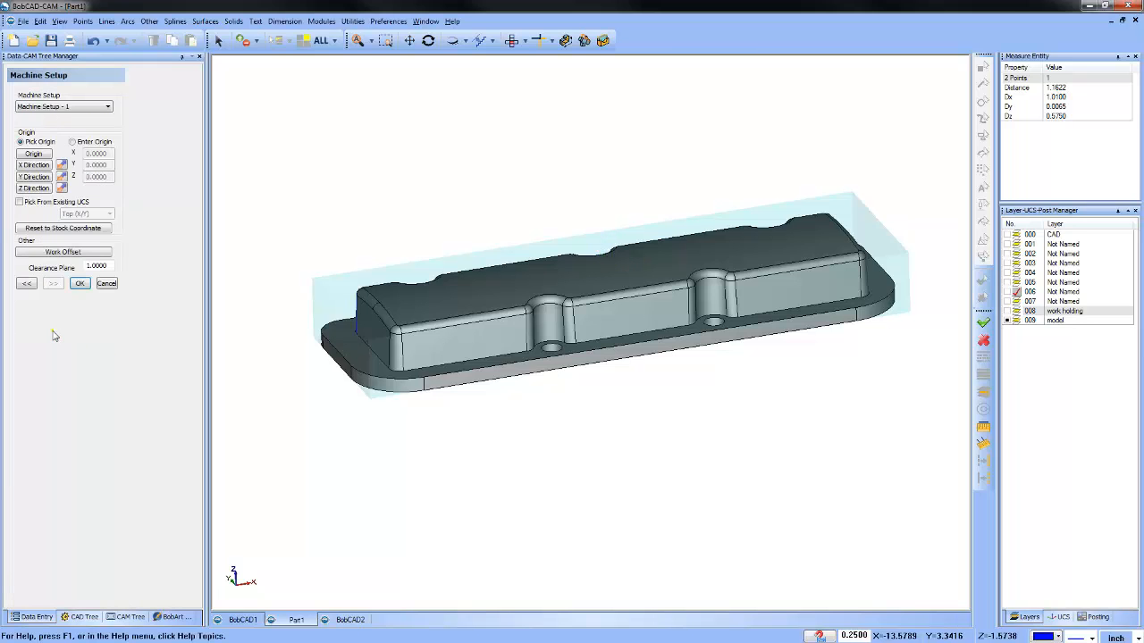
- Show the CAD layer, and make layer 006 visible and active so the stock wireframe points can be picked
click(1014, 234)
click(36, 154)
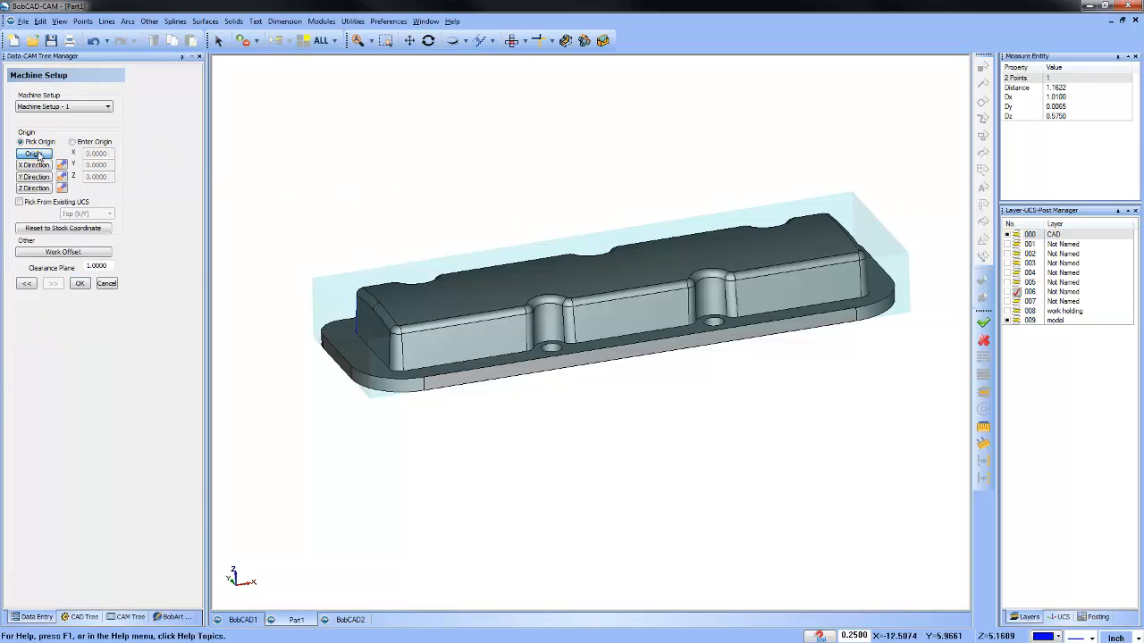
click(27, 283)
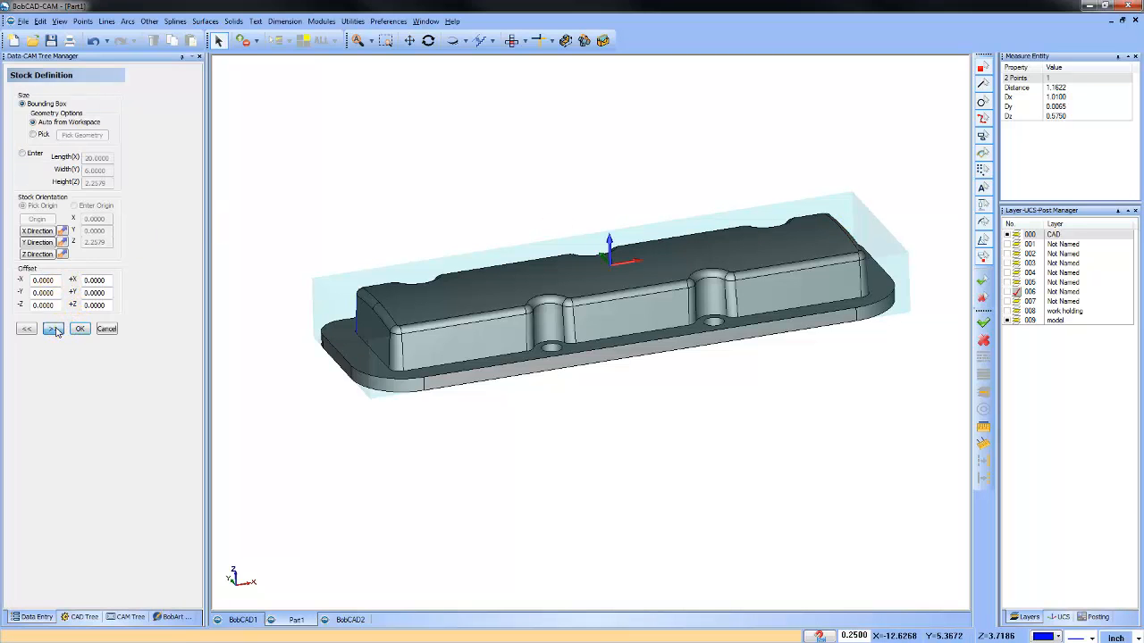
click(54, 330)
click(1027, 291)
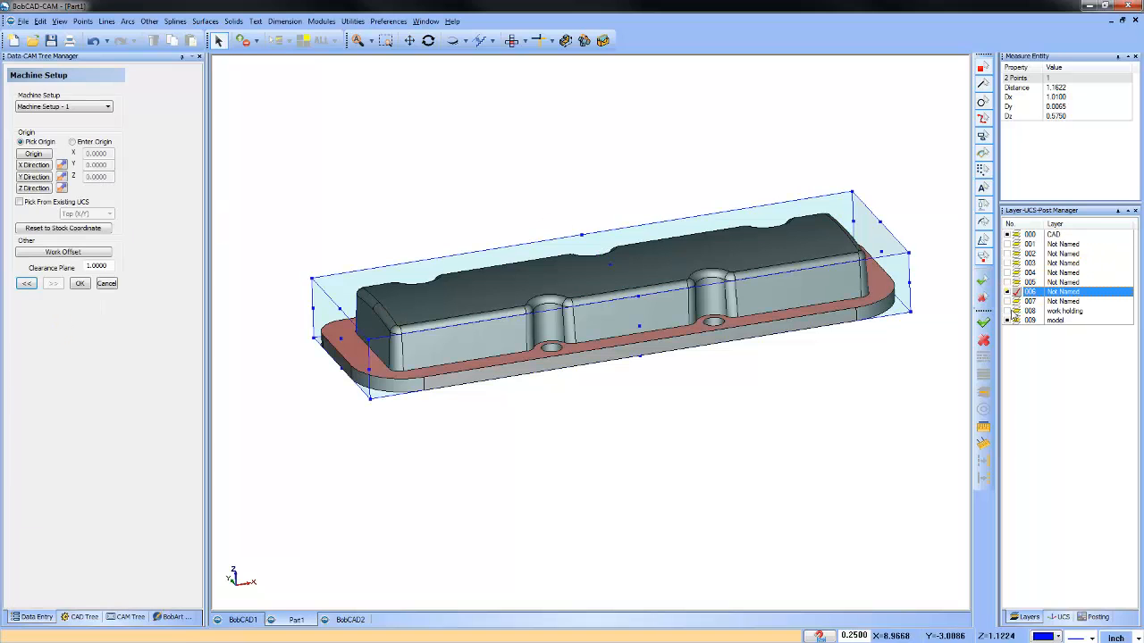
- Set the origin of Machine Setup - 1 to the centre point of the stock's top face and finish the milling job
click(544, 252)
click(614, 267)
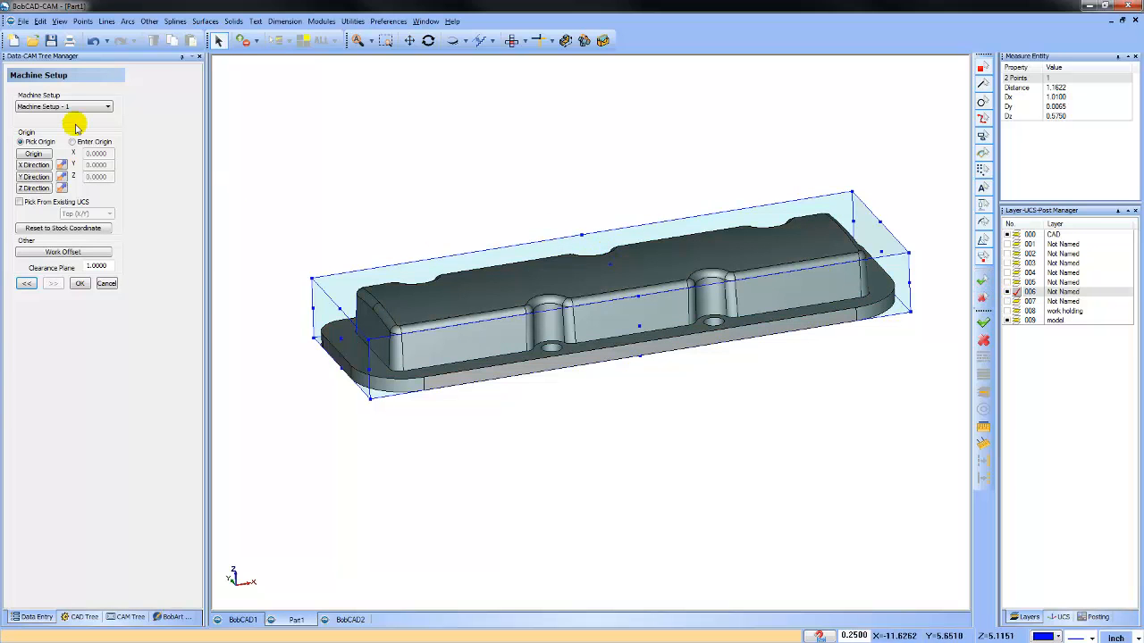
click(33, 153)
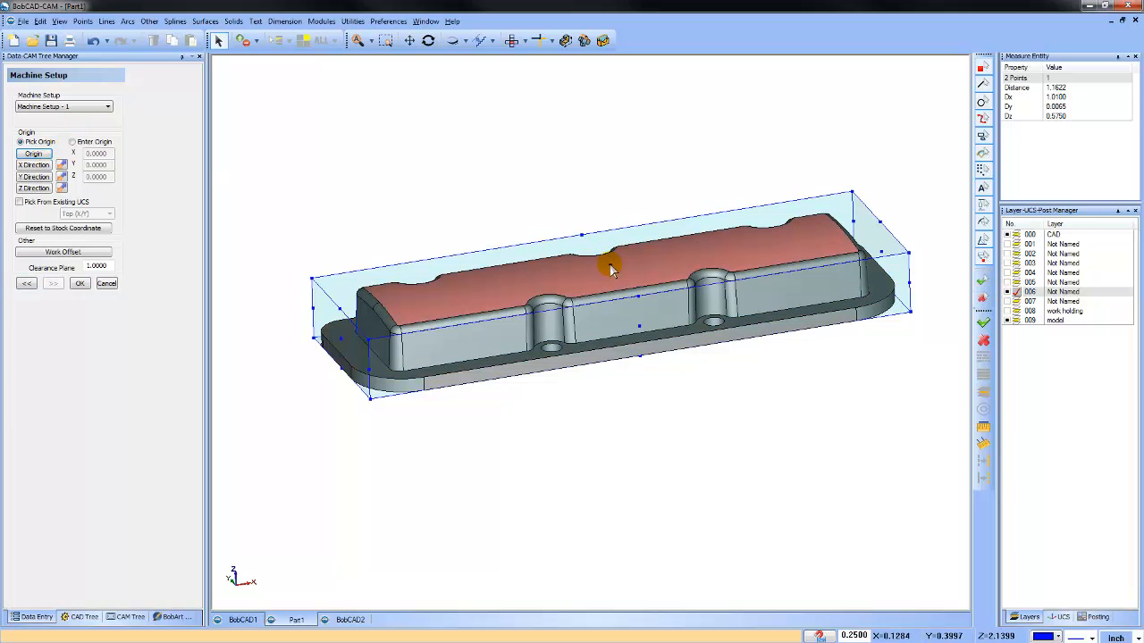
click(610, 260)
click(81, 284)
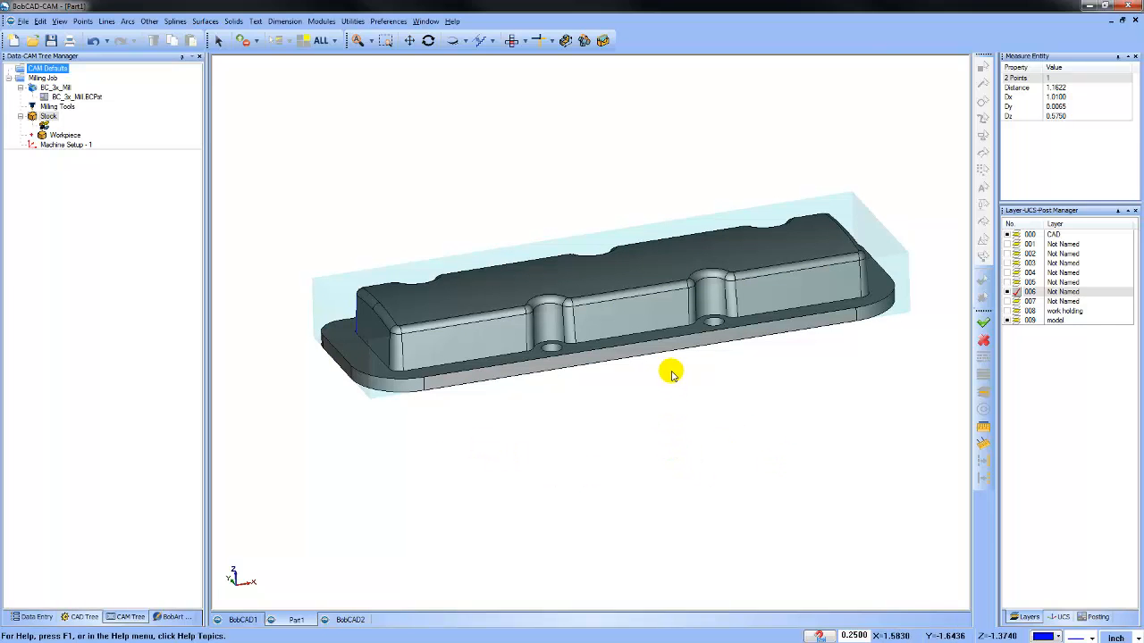
- Open Machine Setup - 1 for editing to review its origin on the stock
middle_drag(664, 371, 649, 390)
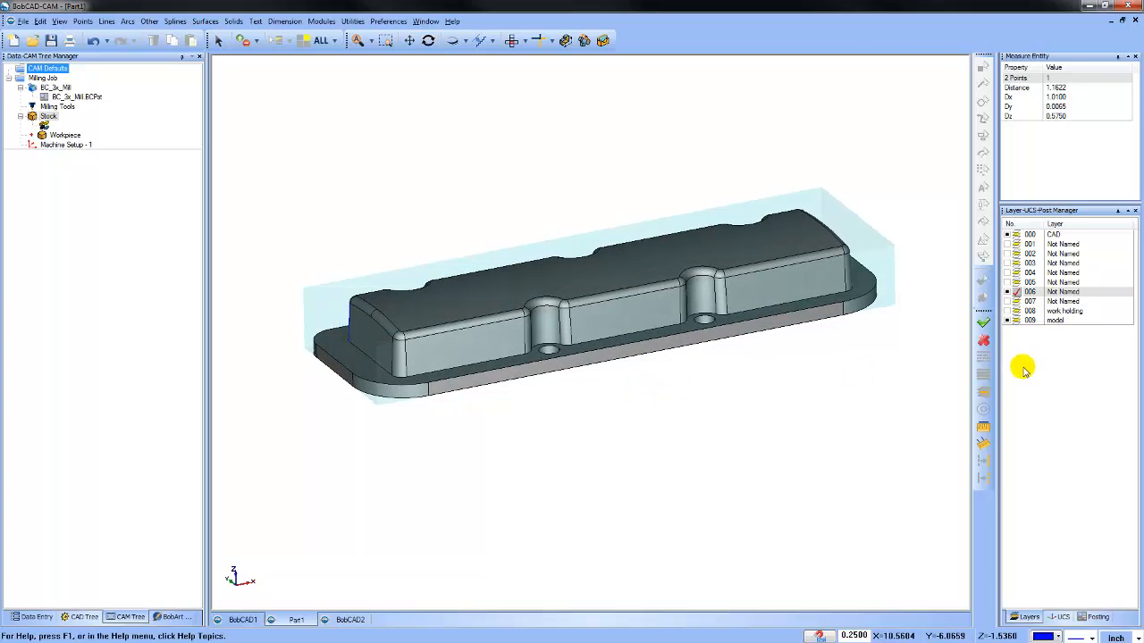
right_click(44, 116)
click(45, 146)
right_click(44, 147)
click(68, 156)
click(340, 319)
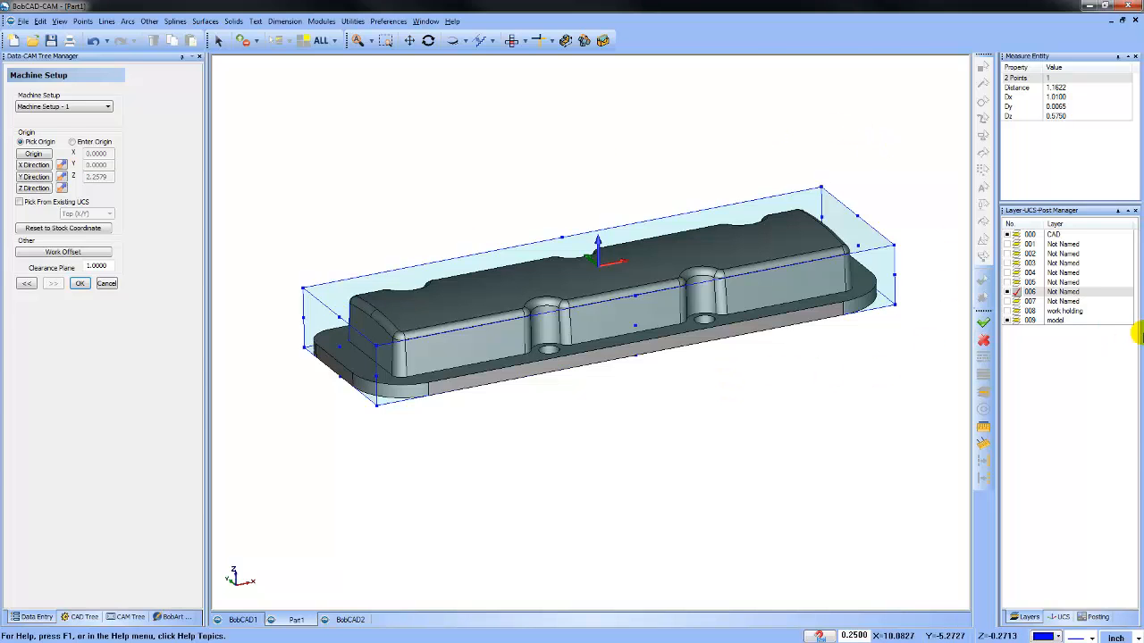
- Add a new unnamed layer 010 and make it the active layer
right_click(1076, 318)
click(1081, 323)
click(1014, 330)
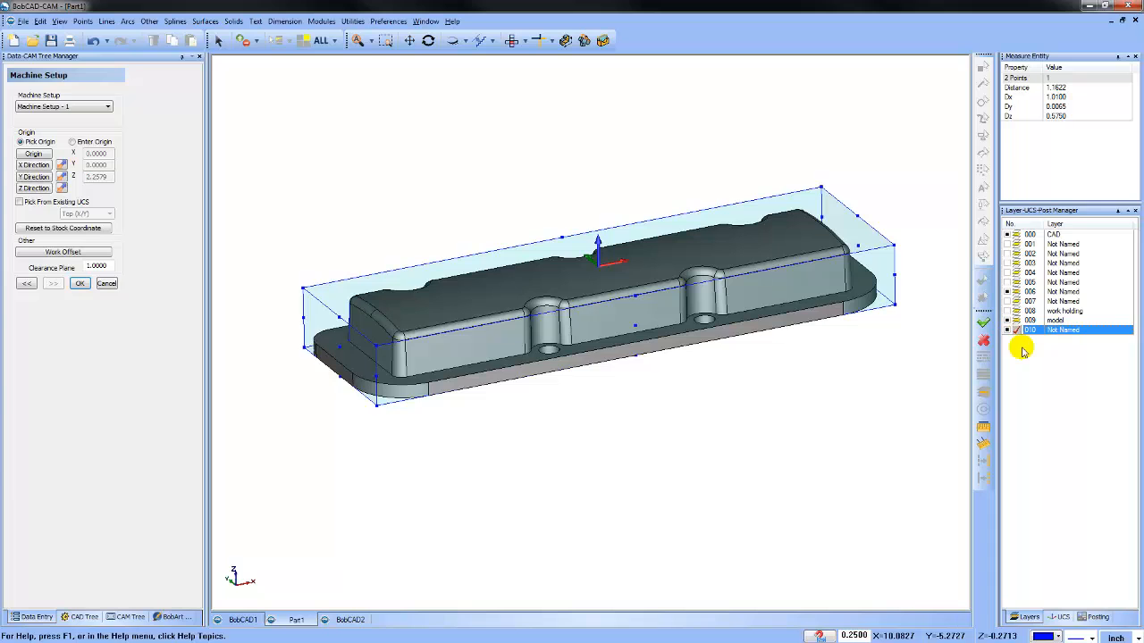
- Measure the upper front long edge of the stock wireframe with Measure One
click(983, 427)
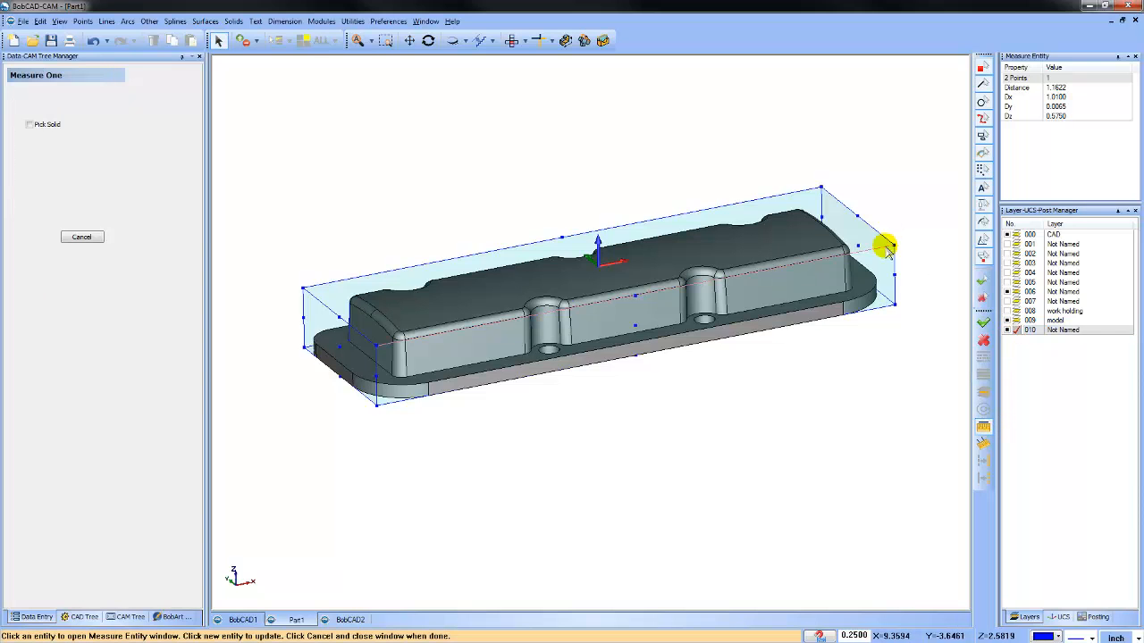
click(887, 252)
click(929, 307)
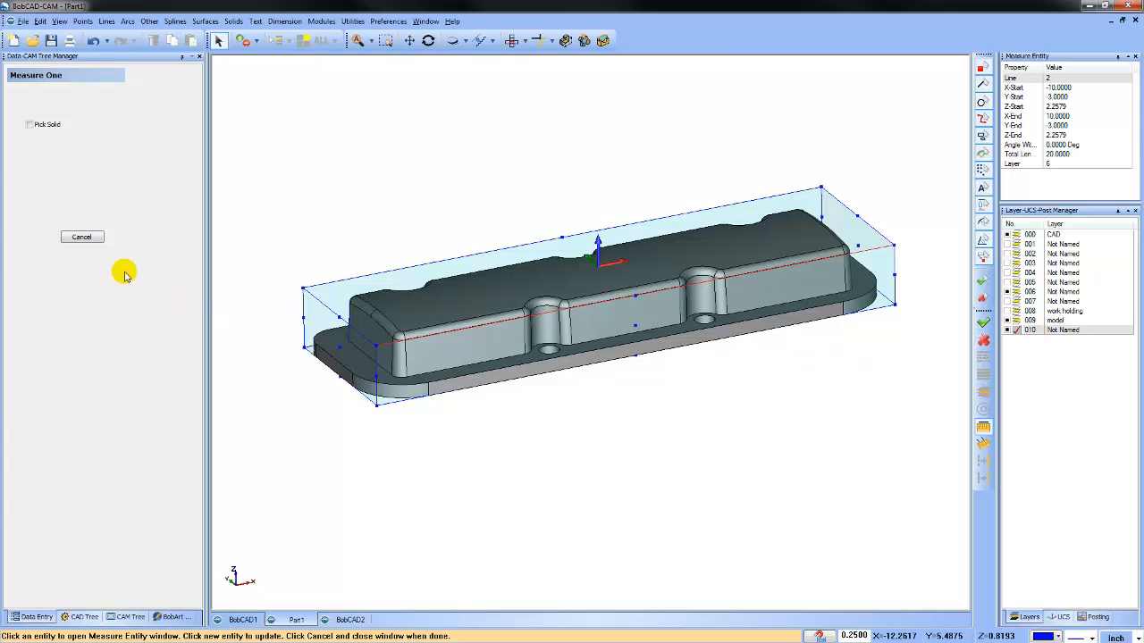
click(82, 237)
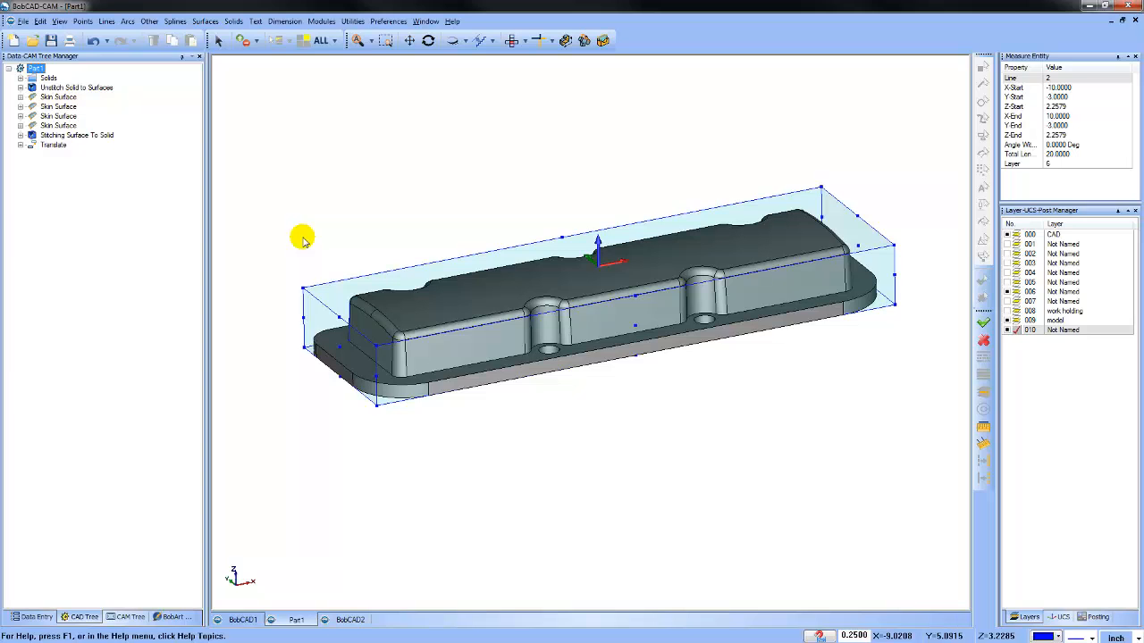
- Show the work holding layer and measure from the near vise base's bottom corner to the stock's top front corner with Measure Two
click(1006, 312)
middle_drag(658, 421, 668, 418)
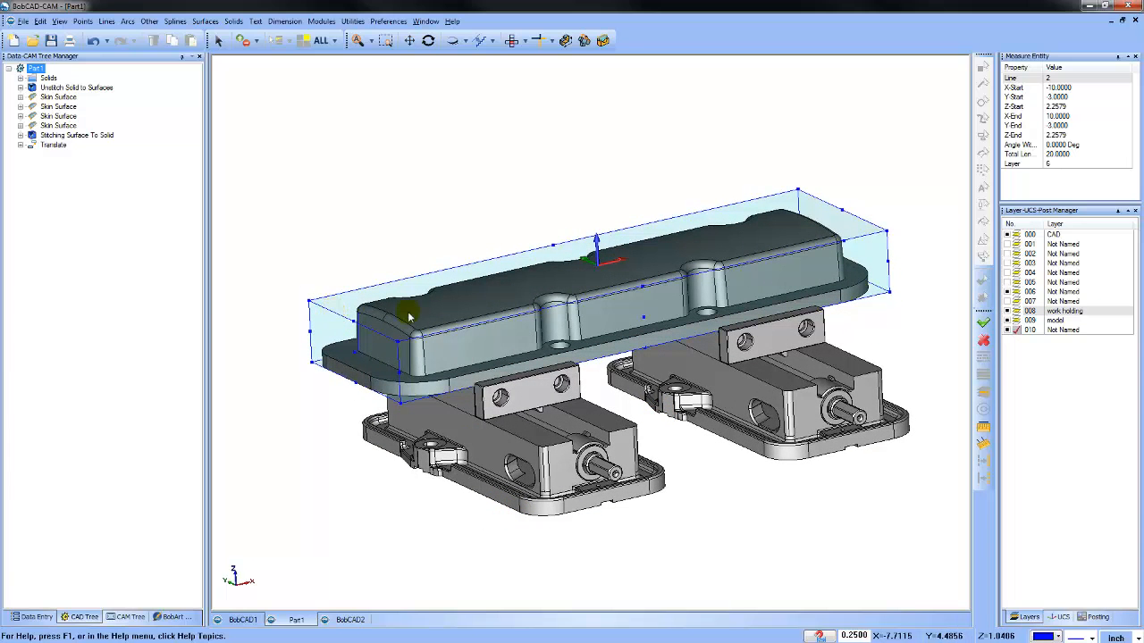
click(983, 442)
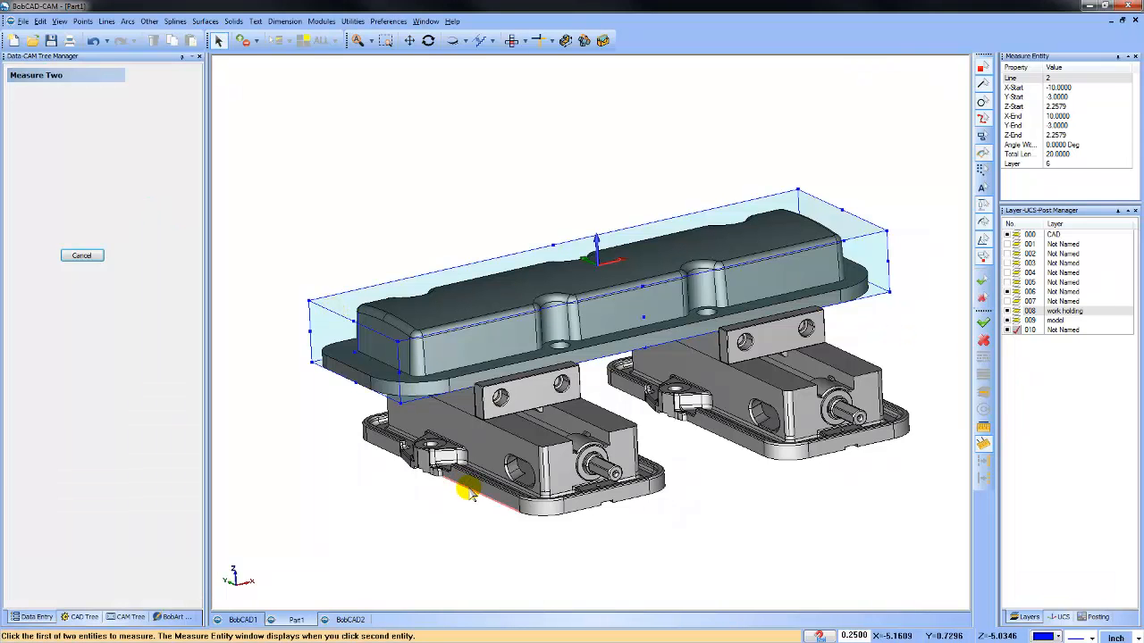
click(518, 508)
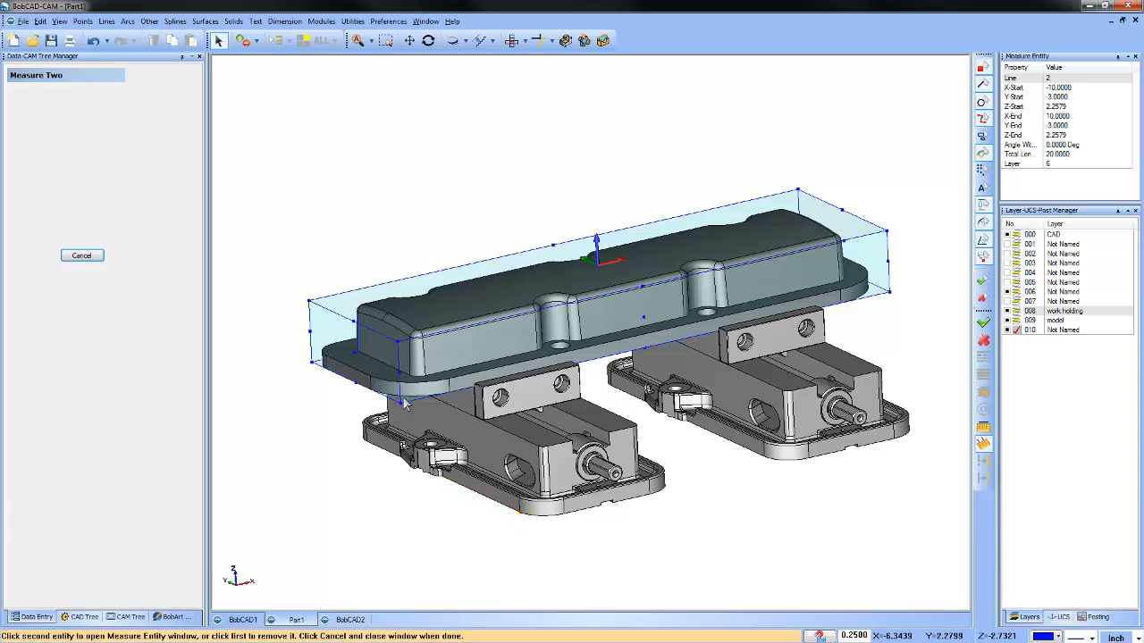
click(398, 343)
scroll(578, 379, down, 1)
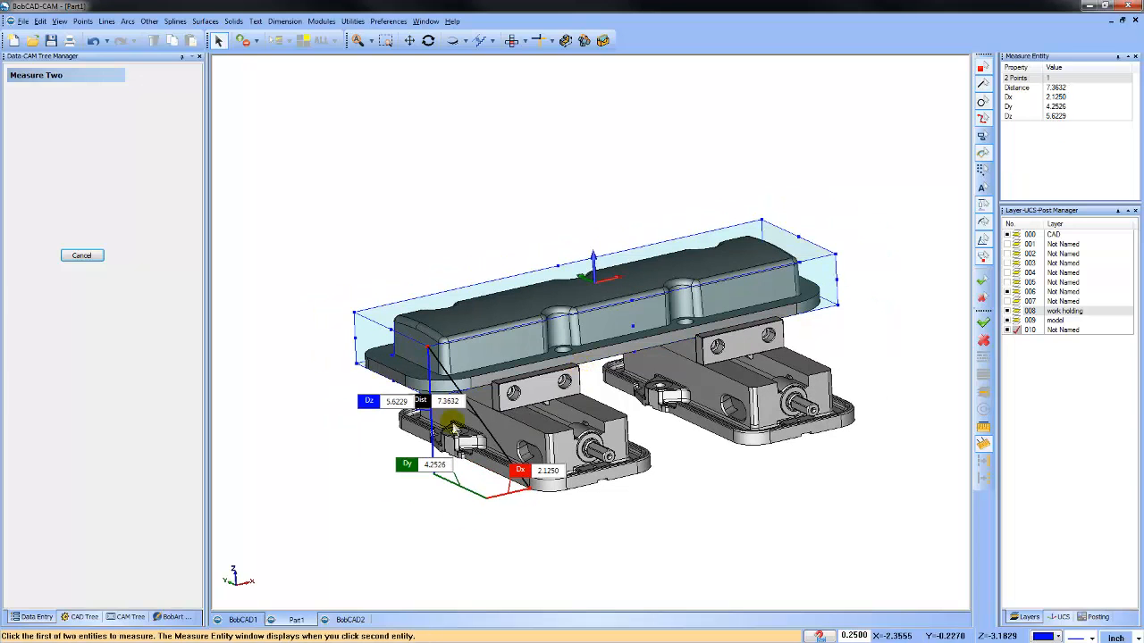
- Copy the measured Z distance, end the measurement, and return to the milling job's machine setup
click(389, 402)
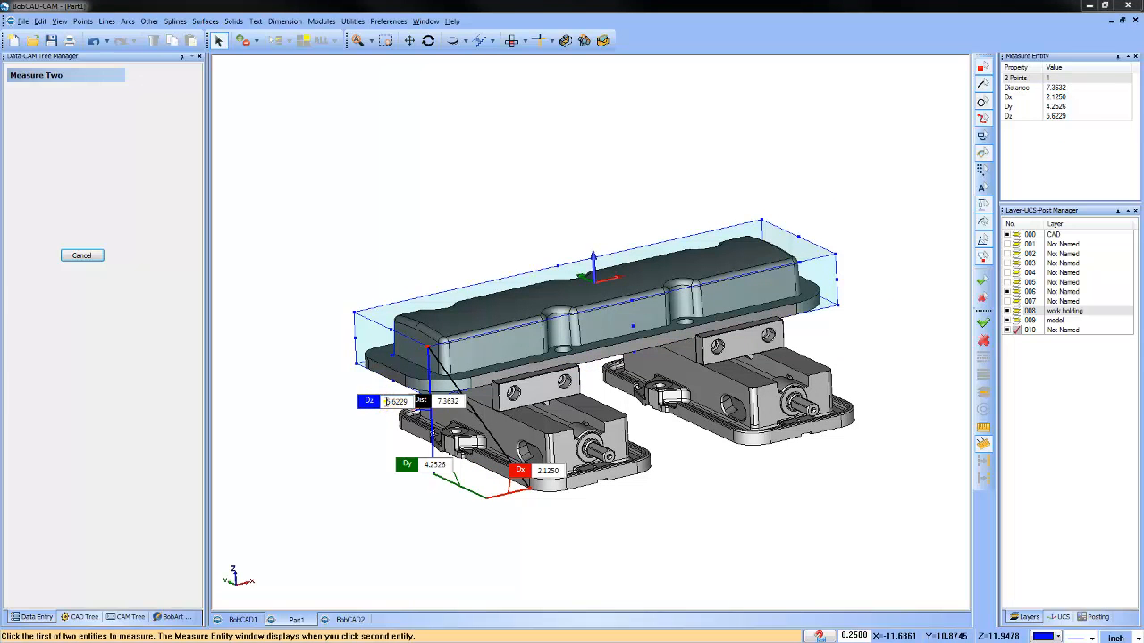
double_click(391, 402)
right_click(387, 403)
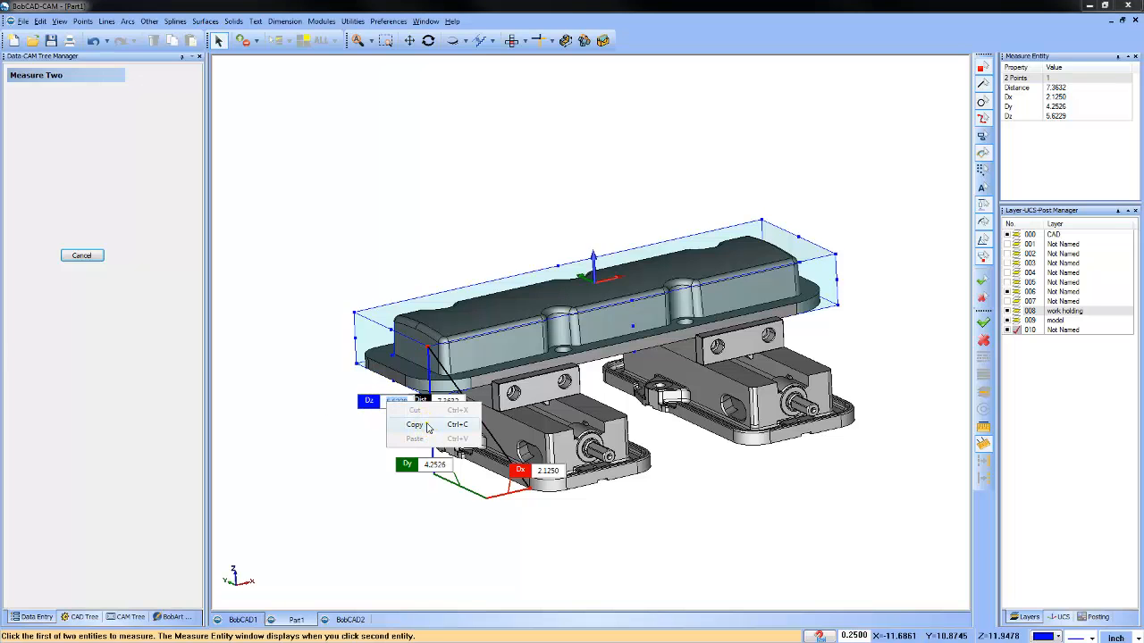
click(427, 432)
key(Escape)
right_click(427, 191)
click(458, 212)
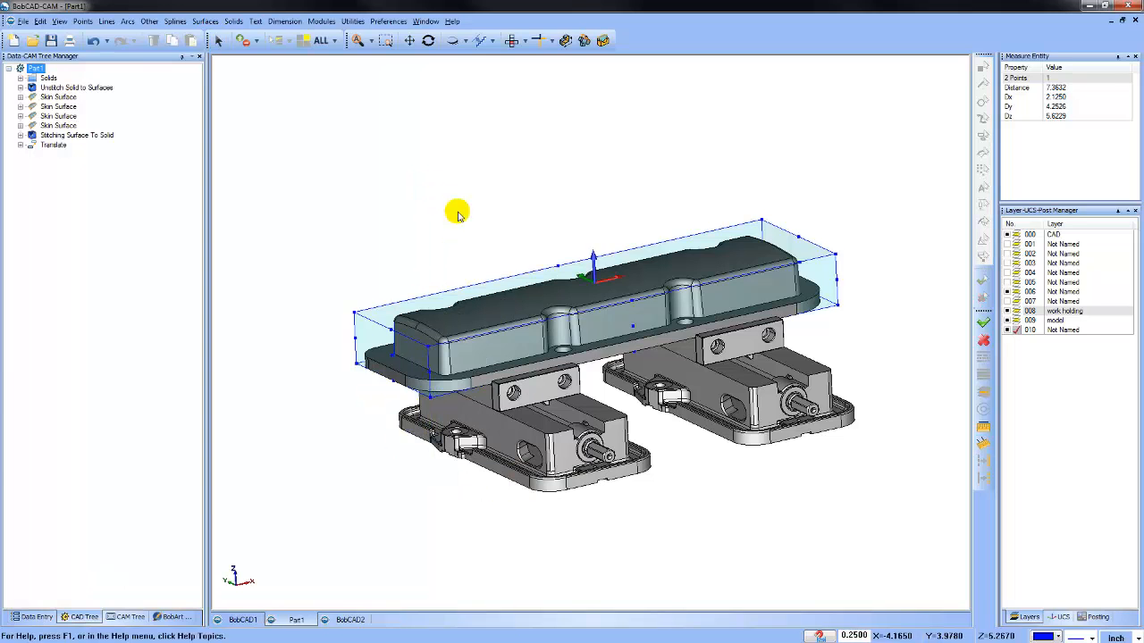
click(125, 617)
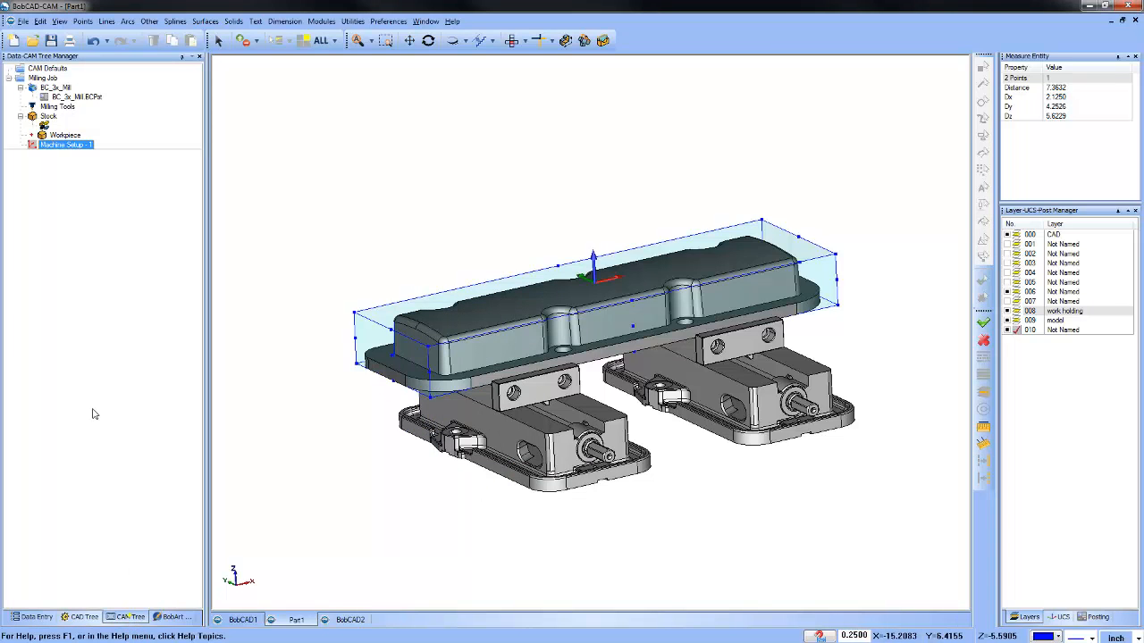
- Try a Z value of 5.6229 for work offset 1 in Machine Setup - 1, and cancel out of the setup
right_click(55, 145)
click(104, 156)
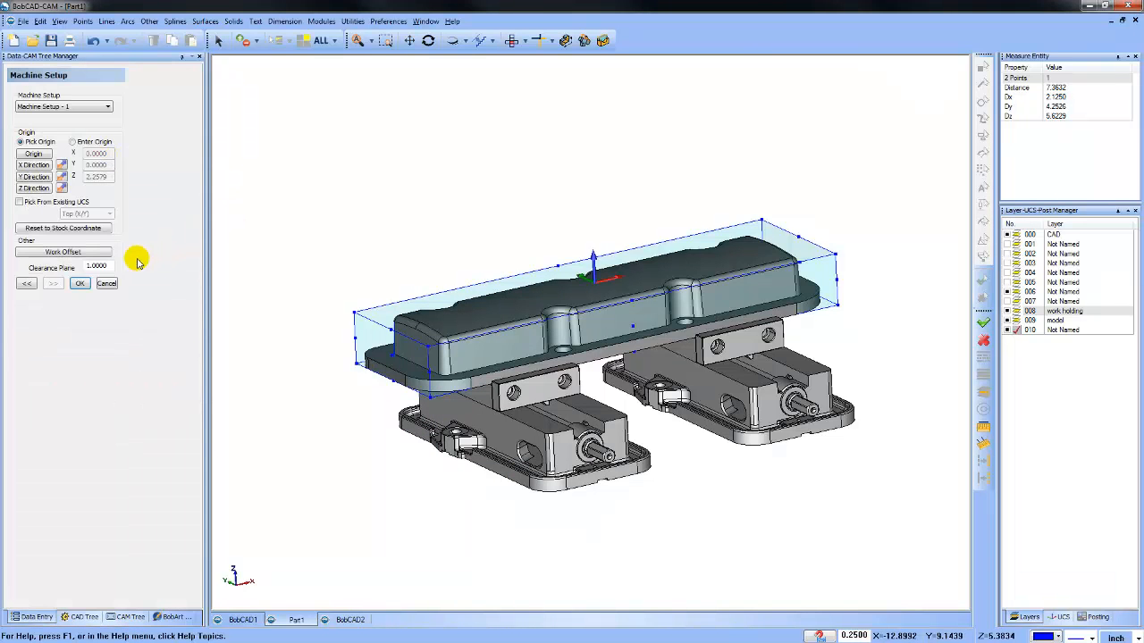
click(96, 251)
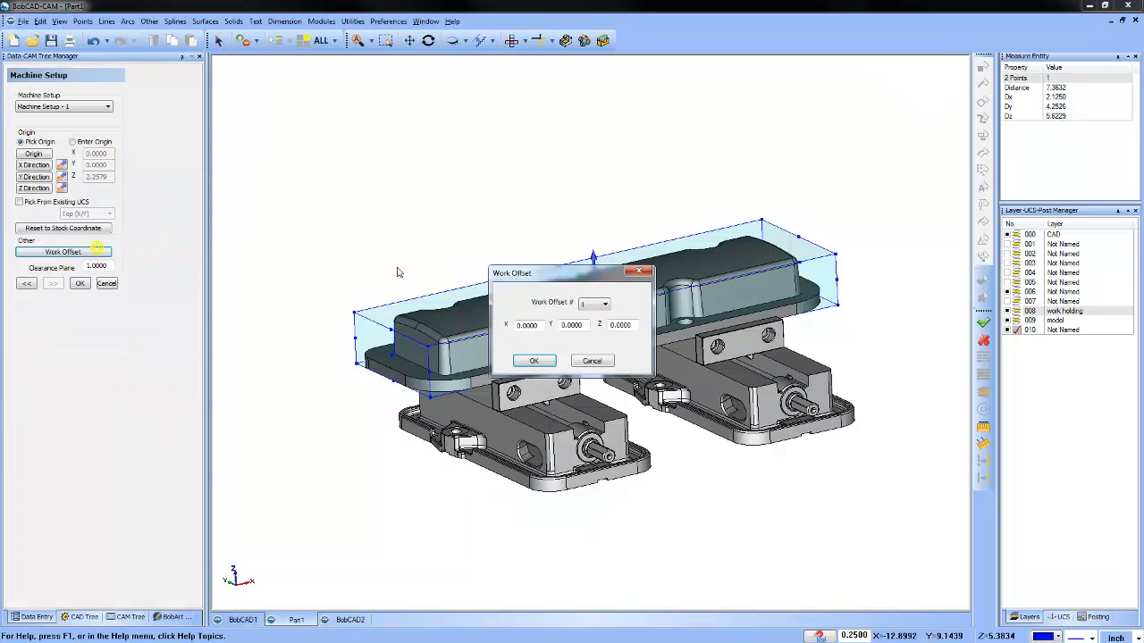
drag(639, 328, 511, 327)
text(5.6229)
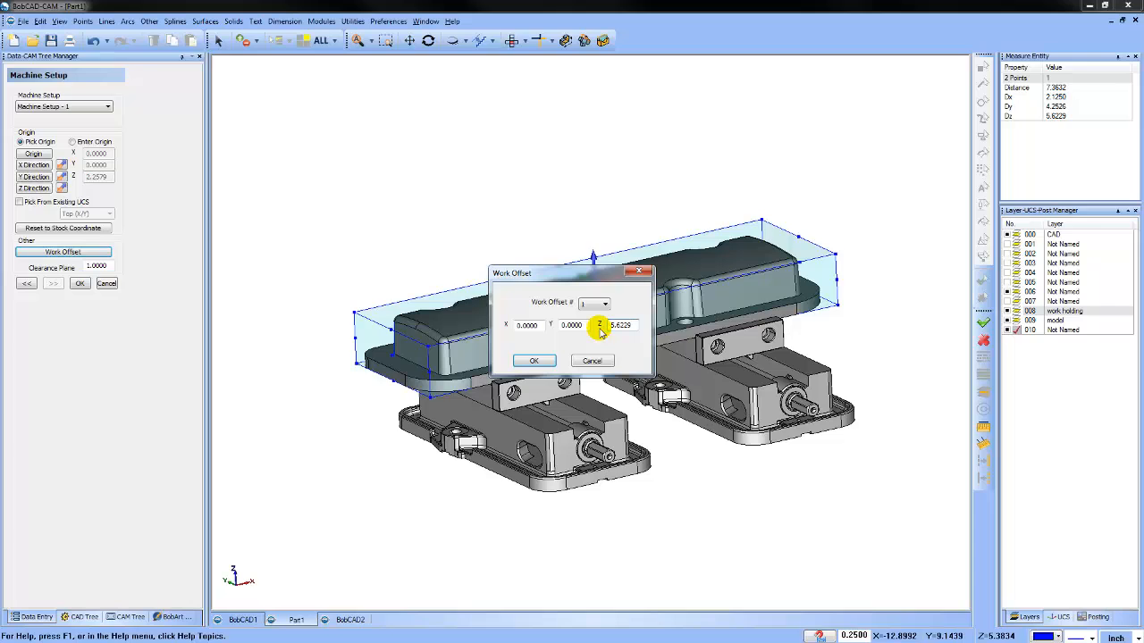
click(534, 360)
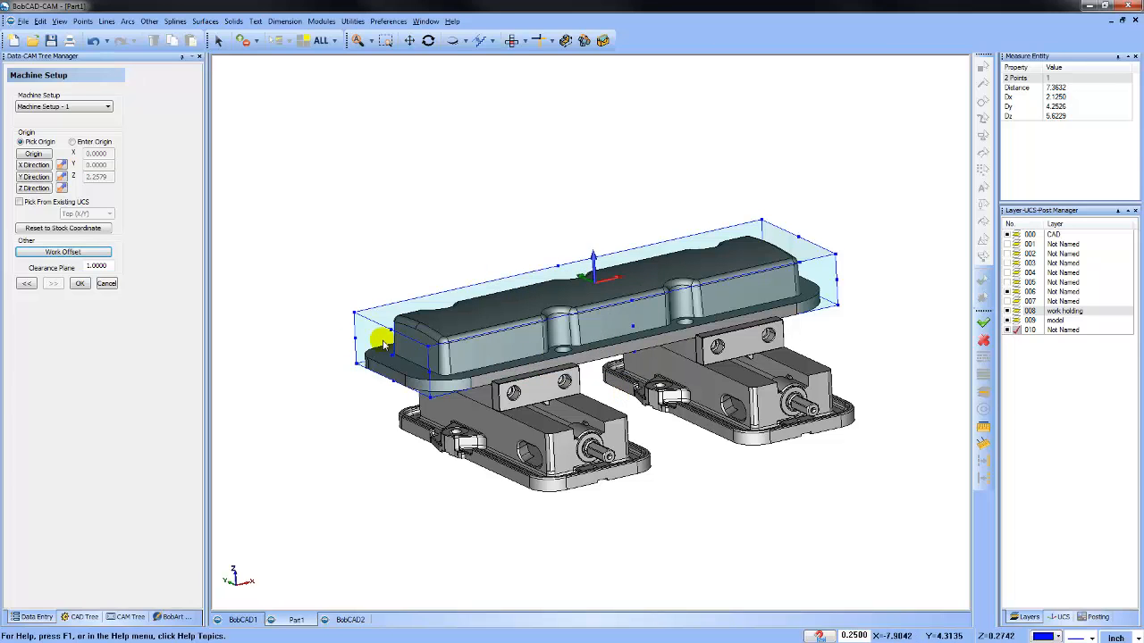
click(107, 283)
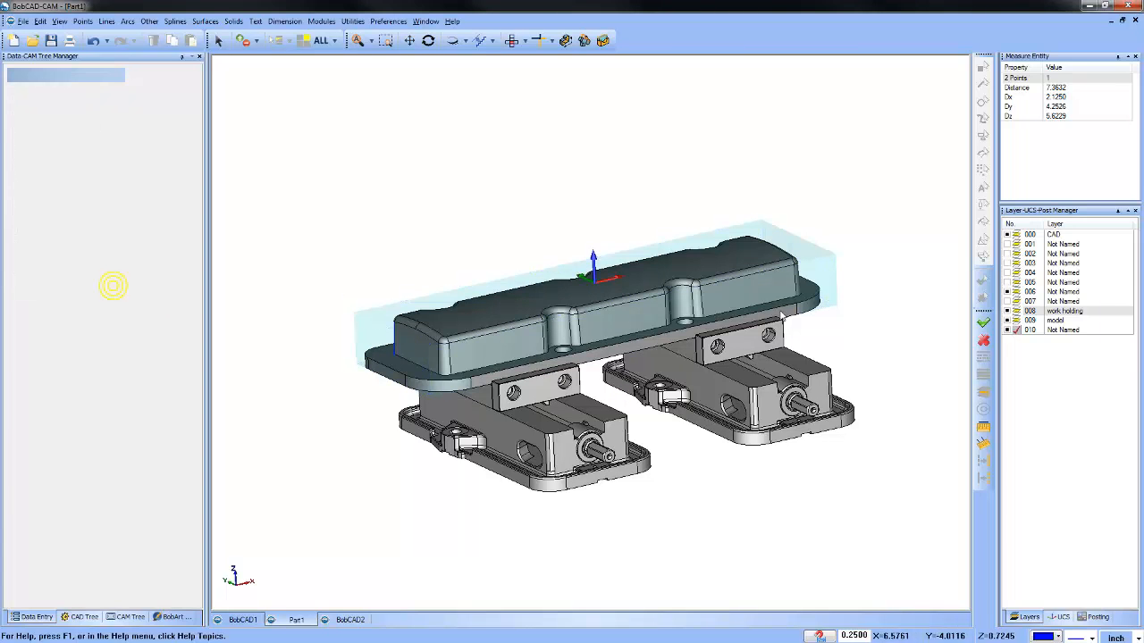
- Hide the work holding layer so only the valve cover model and its stock are displayed
click(1008, 311)
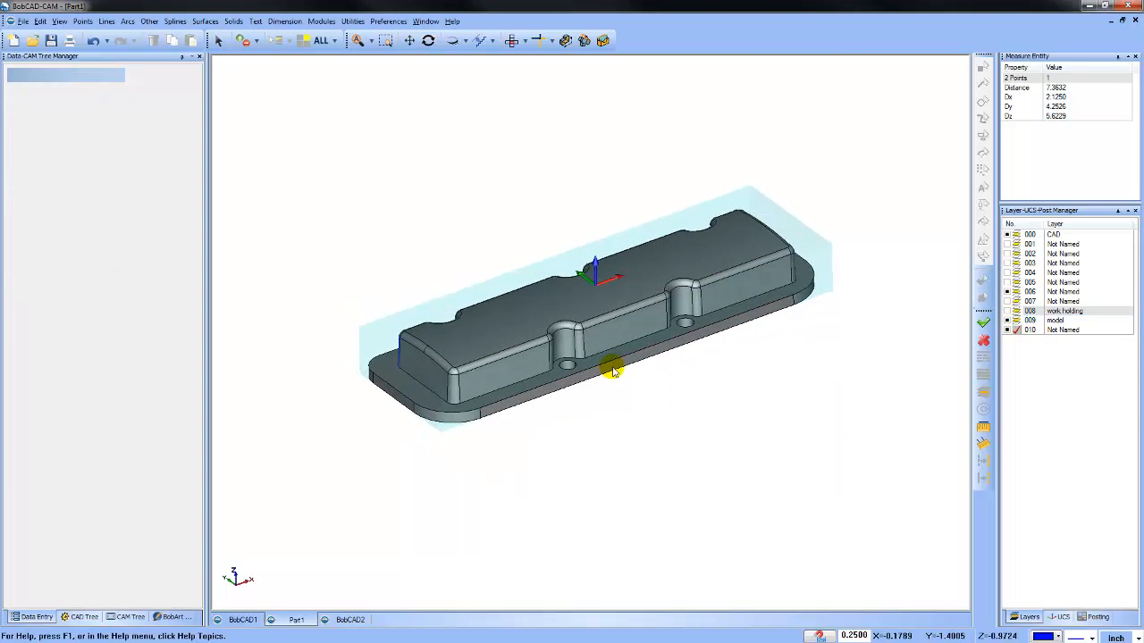
scroll(653, 377, up, 3)
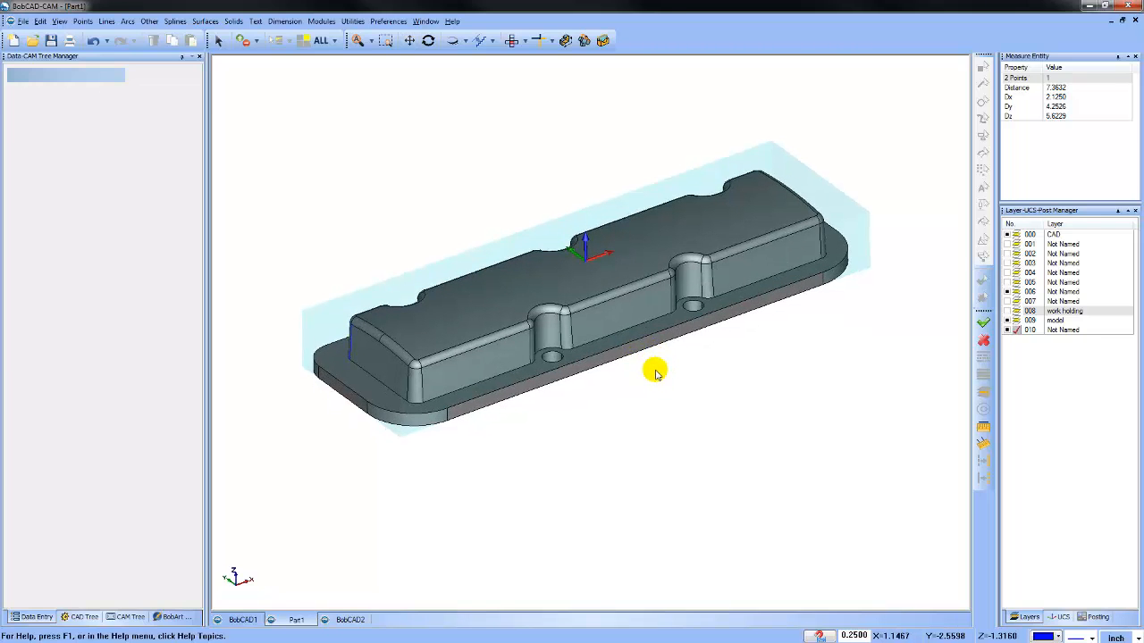